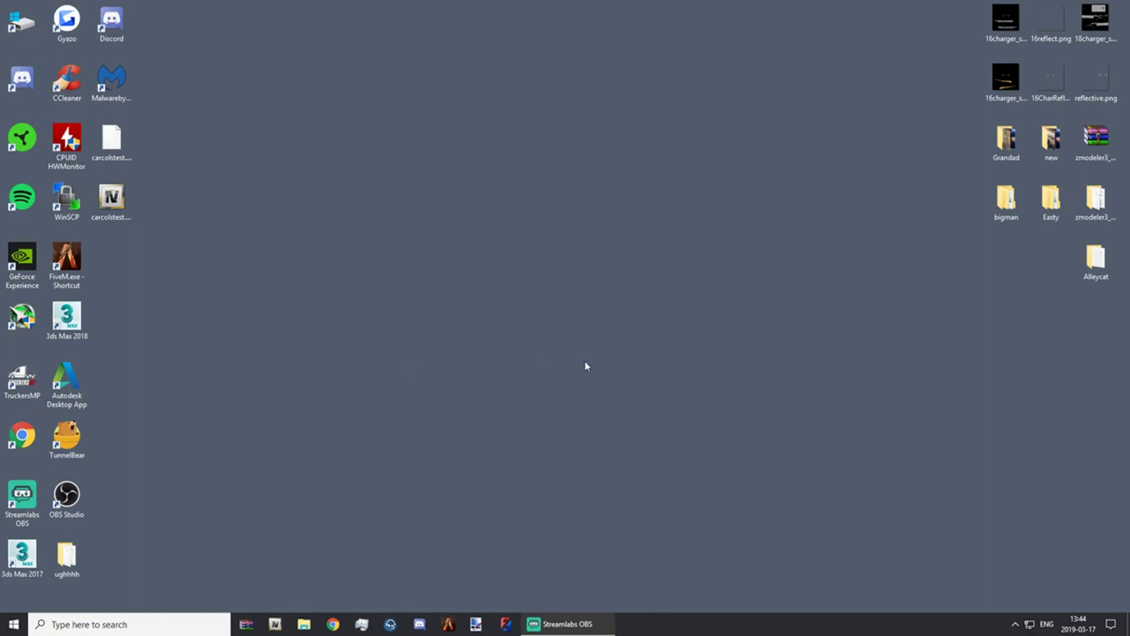
# Move 18charger_sign_1.png to the middle of the desktop and examine its rear stripes and chevron bar up close.
pyautogui.moveTo(1006, 19)
pyautogui.mouseDown()
pyautogui.moveTo(652, 188)
pyautogui.moveTo(709, 172)
pyautogui.moveTo(996, 30)
pyautogui.mouseUp()
pyautogui.moveTo(1086, 32); pyautogui.dragTo(547, 315)
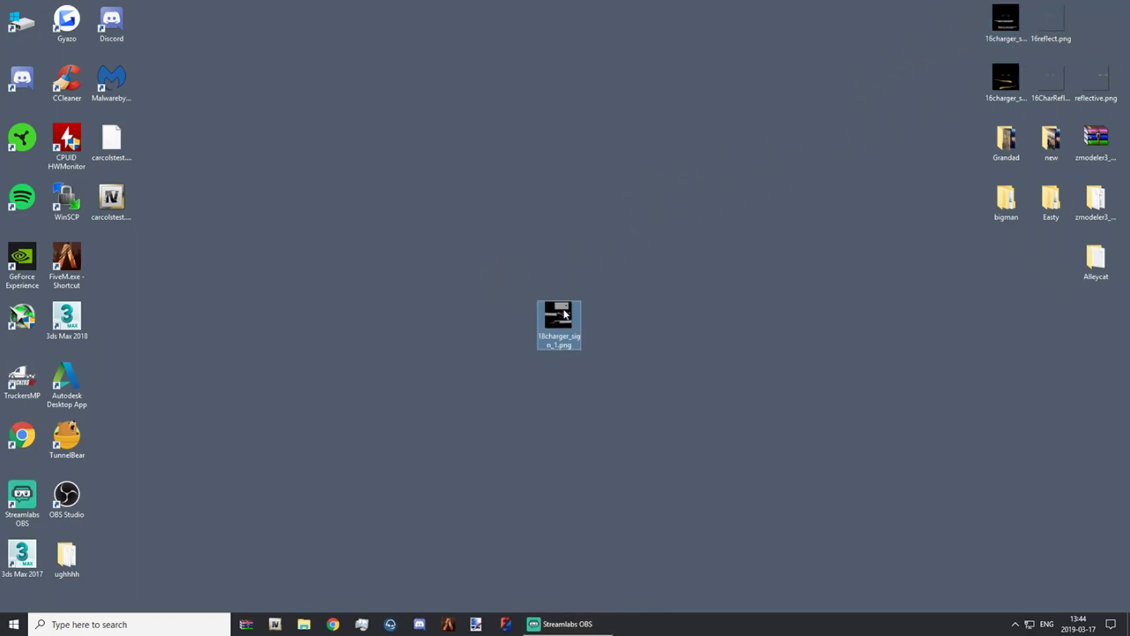
pyautogui.doubleClick(559, 315)
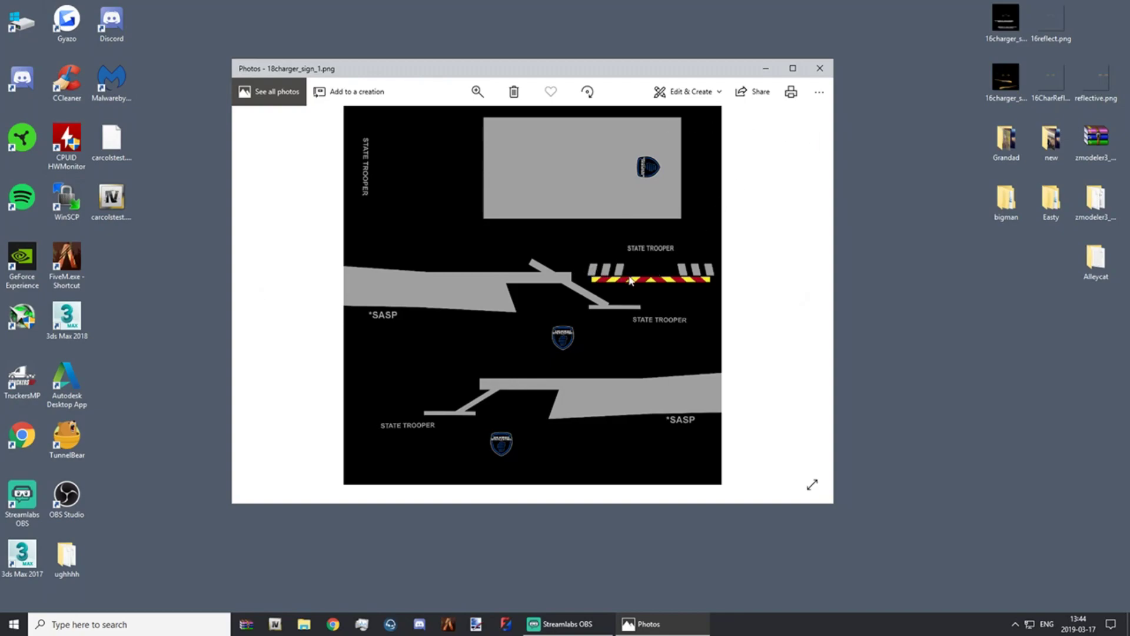
pyautogui.scroll(1, 663, 263)
pyautogui.scroll(-1, 663, 264)
pyautogui.keyDown('ctrl'); pyautogui.scroll(1, 659, 274); pyautogui.keyUp('ctrl')
pyautogui.keyDown('ctrl'); pyautogui.scroll(3, 660, 274); pyautogui.keyUp('ctrl')
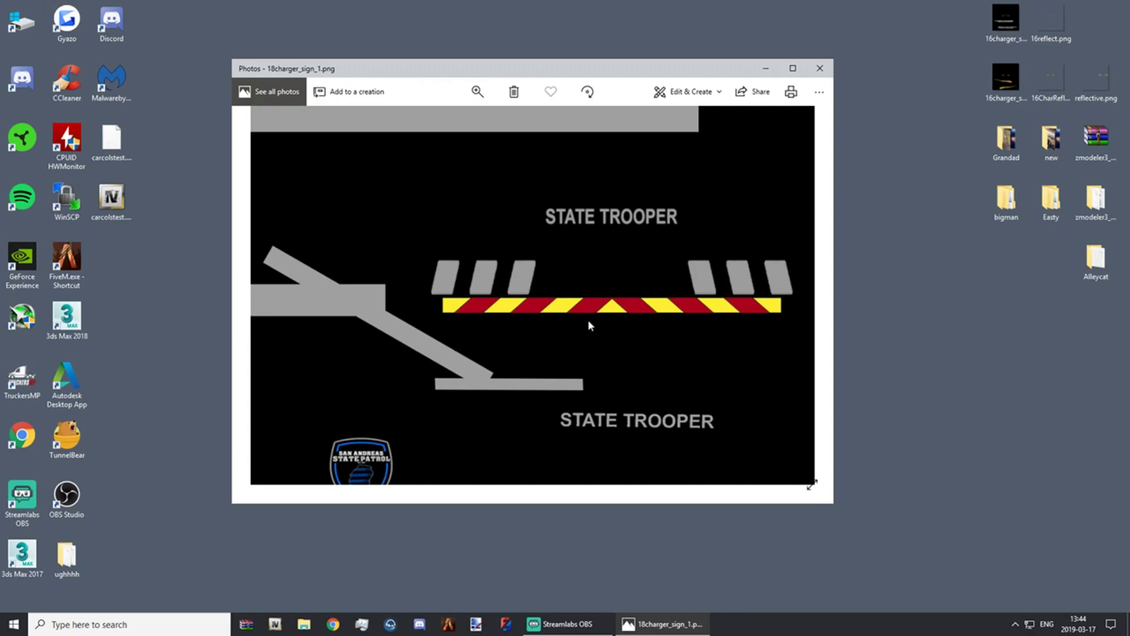
pyautogui.click(823, 69)
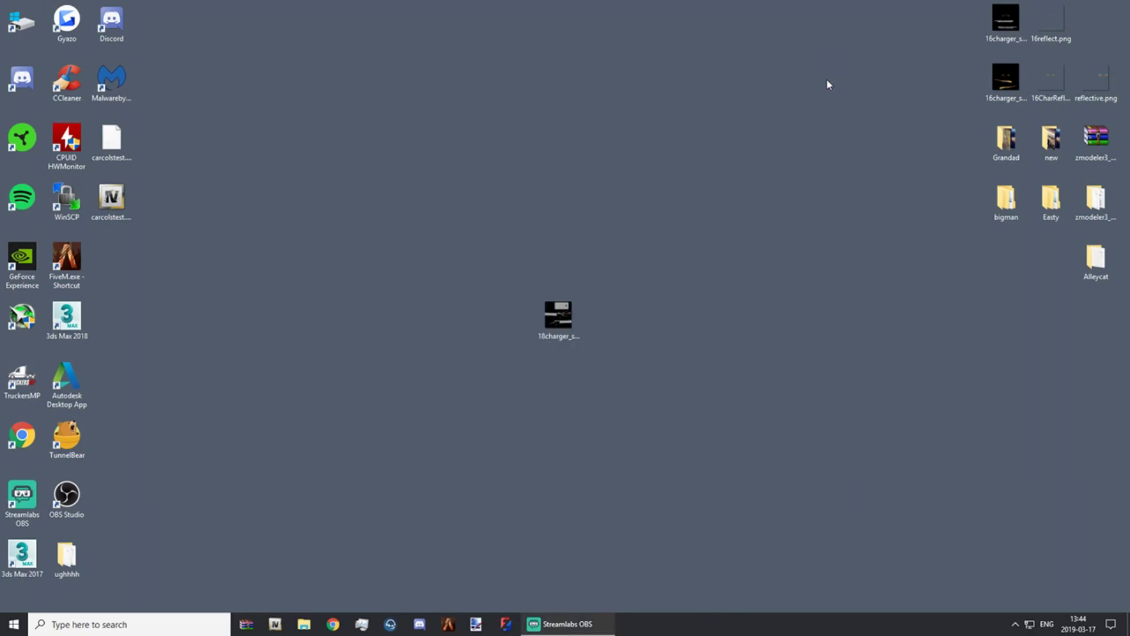
# Duplicate 18charger_sign_1.png, return the original to its place among the desktop files and put the copy in the middle.
pyautogui.click(570, 328)
pyautogui.hotkey('ctrl', 'c')
pyautogui.hotkey('ctrl', 'v')
pyautogui.moveTo(570, 328); pyautogui.dragTo(1107, 30)
pyautogui.moveTo(111, 259); pyautogui.dragTo(560, 275)
# Rename the copied sign texture as charger_sign_1.png.
pyautogui.rightClick(550, 271)
pyautogui.click(582, 585)
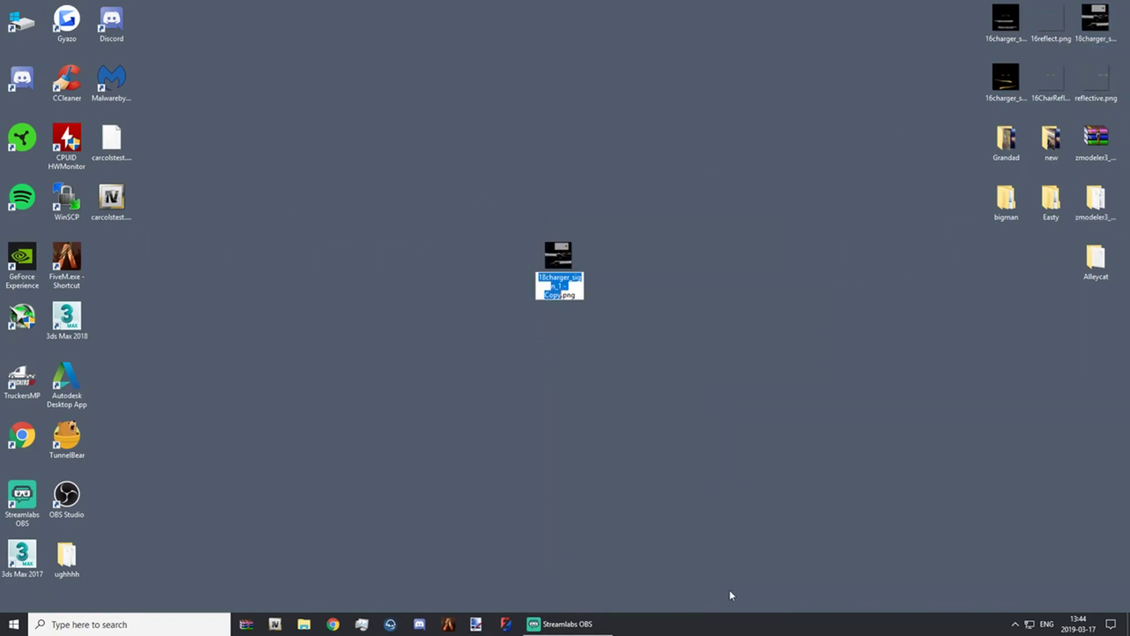
pyautogui.write('charger_s')
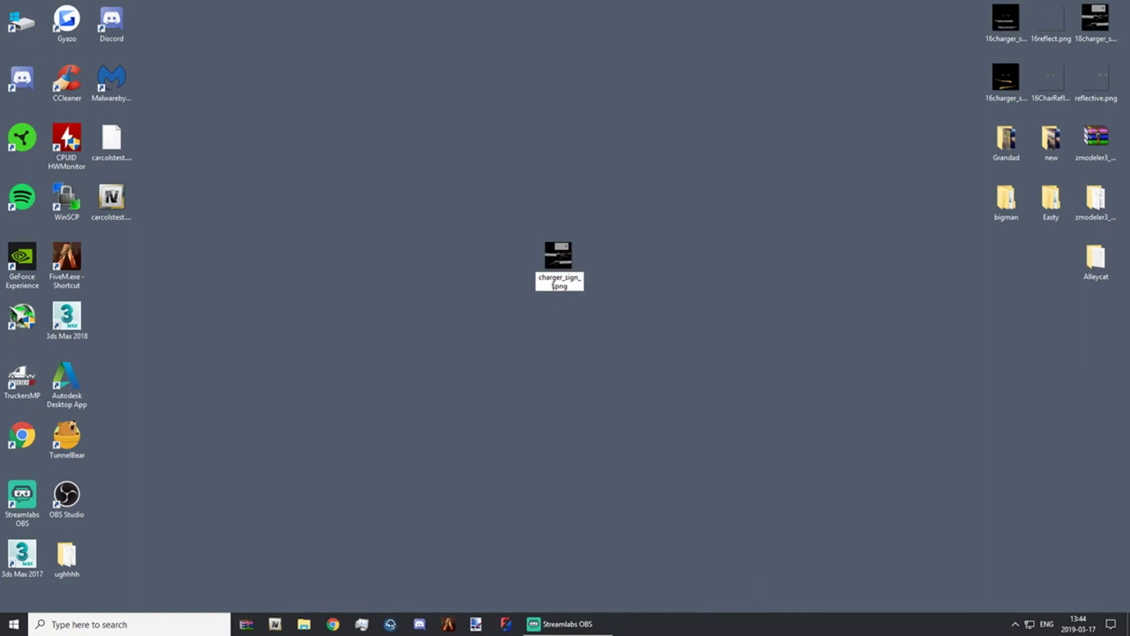
pyautogui.press('Return')
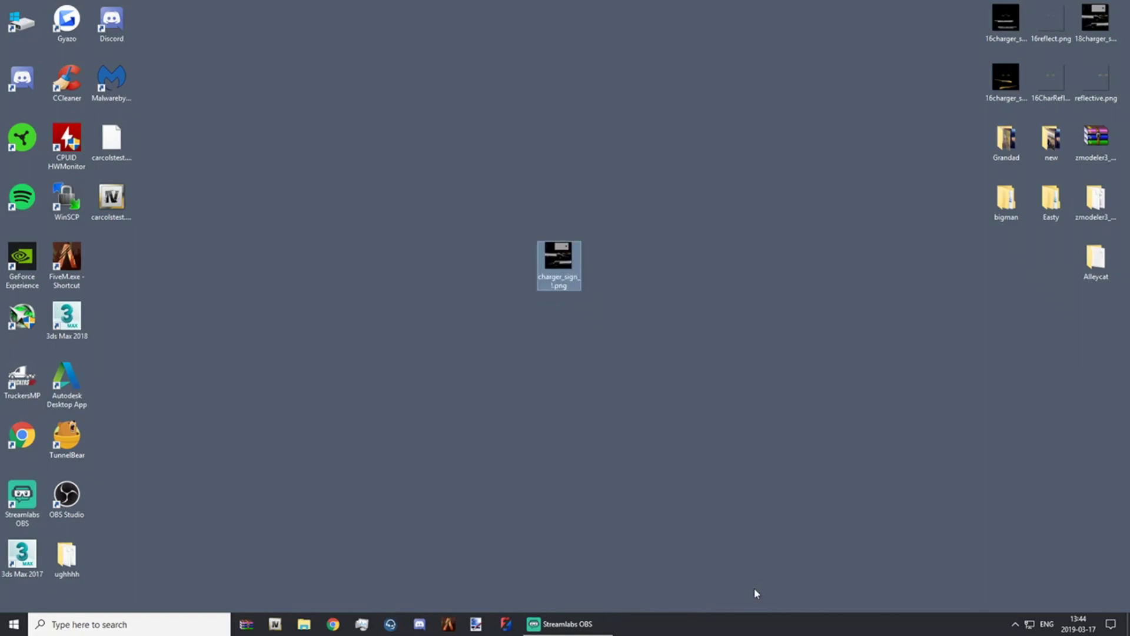
pyautogui.rightClick(571, 291)
pyautogui.click(621, 588)
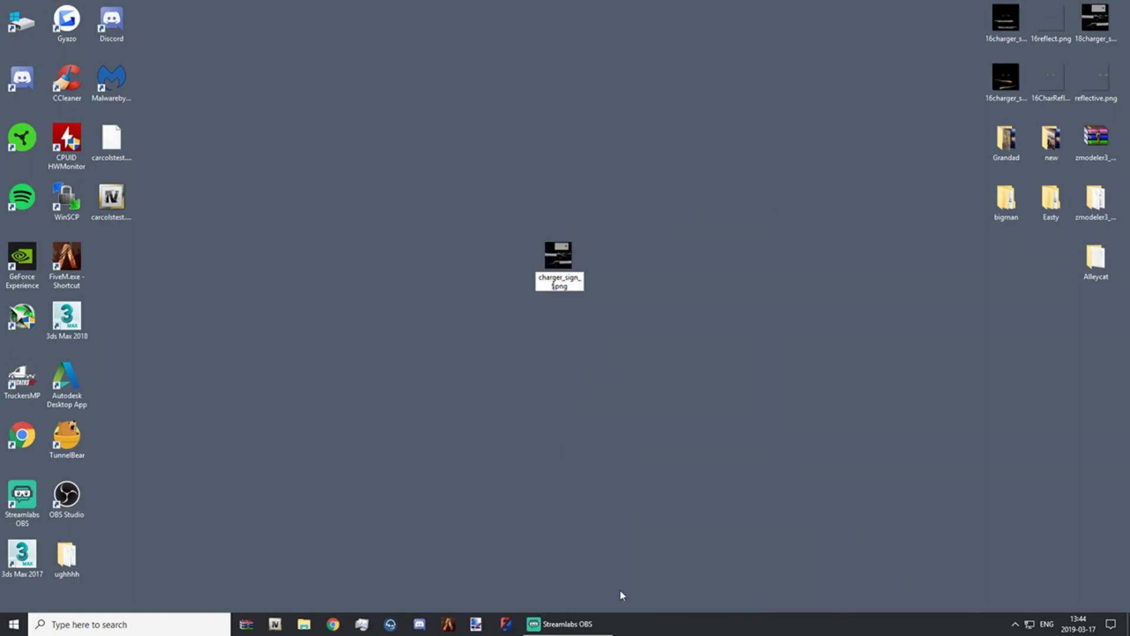
pyautogui.press('Return')
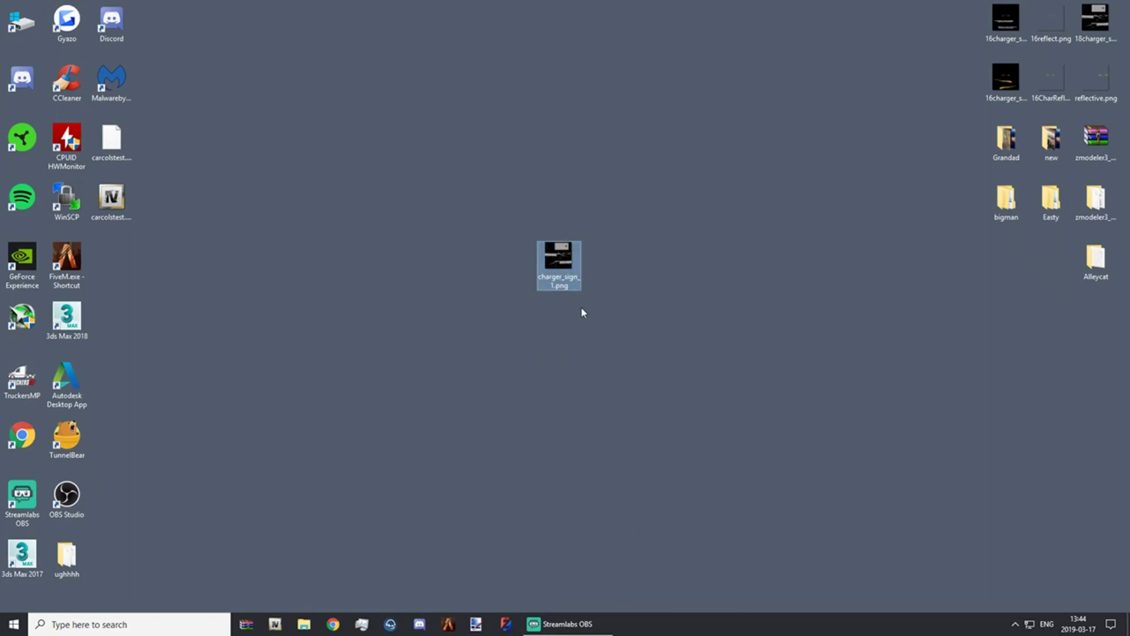
# View the charger_sign_1.png image and close it.
pyautogui.moveTo(563, 278)
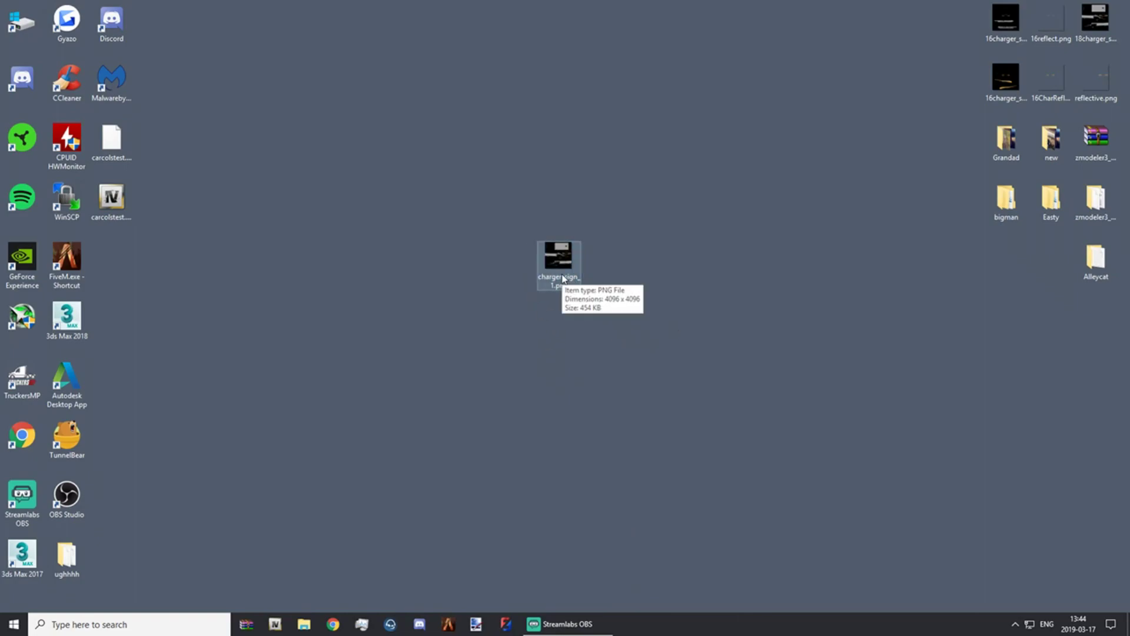
pyautogui.doubleClick(563, 278)
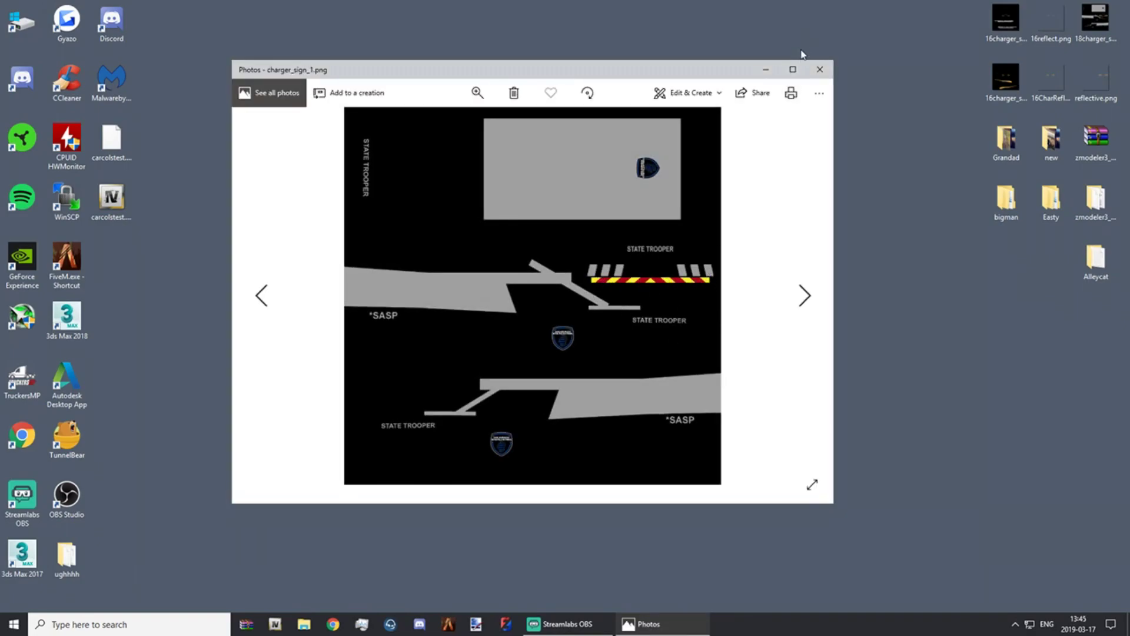
pyautogui.click(820, 69)
# Duplicate charger_sign_1.png and place the copy beside it in the middle of the desktop.
pyautogui.rightClick(557, 265)
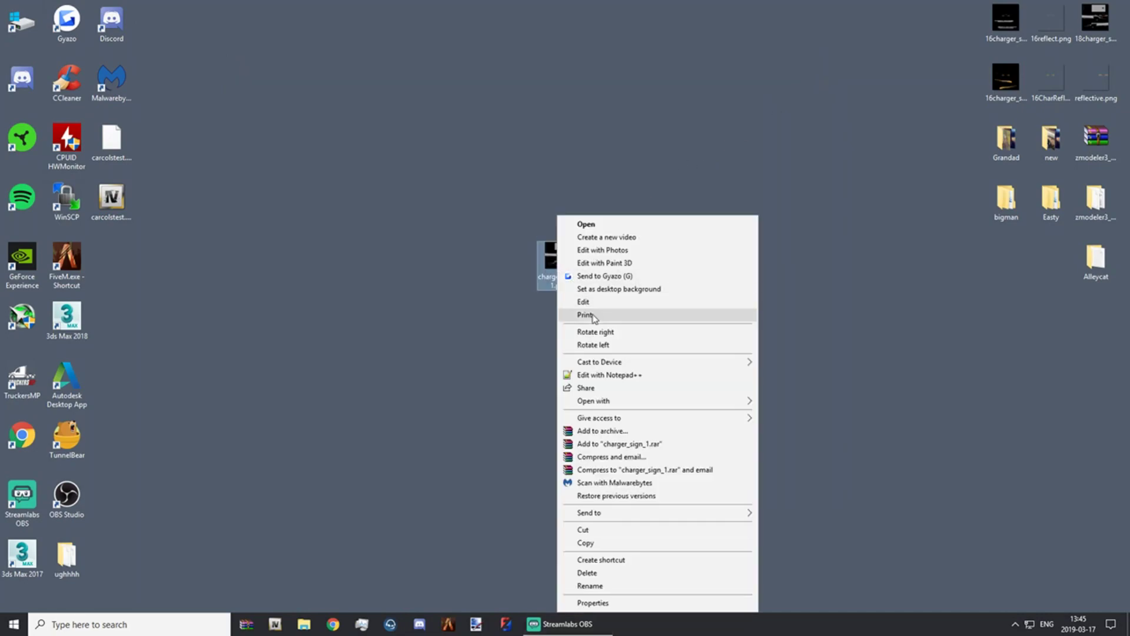
pyautogui.click(552, 272)
pyautogui.hotkey('ctrl', 'c')
pyautogui.hotkey('ctrl', 'v')
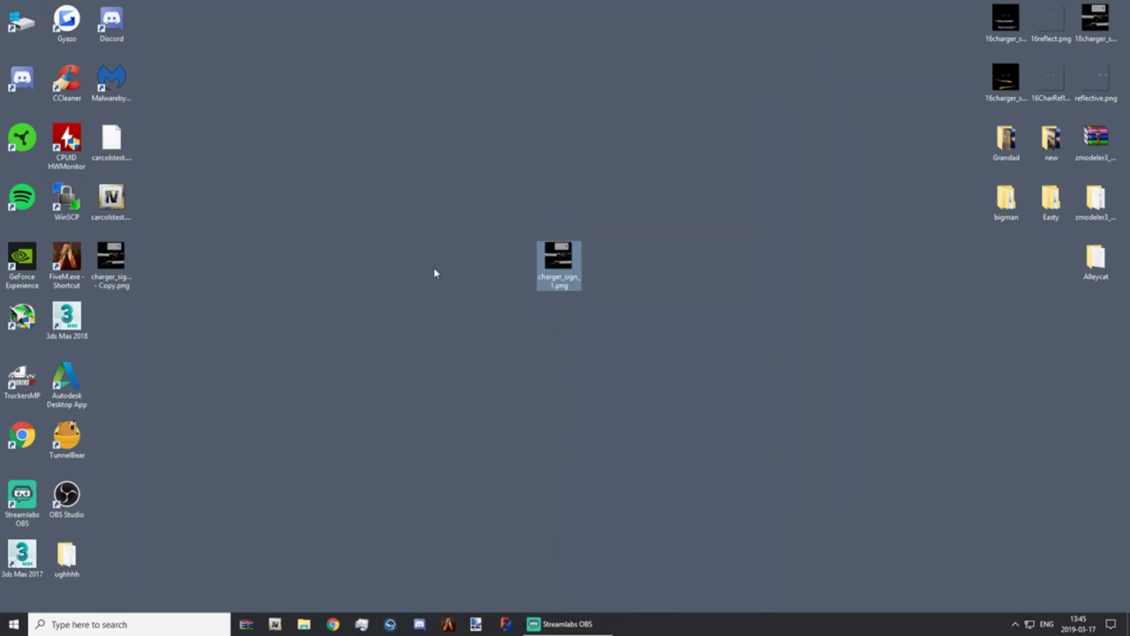
pyautogui.moveTo(112, 259); pyautogui.dragTo(613, 281)
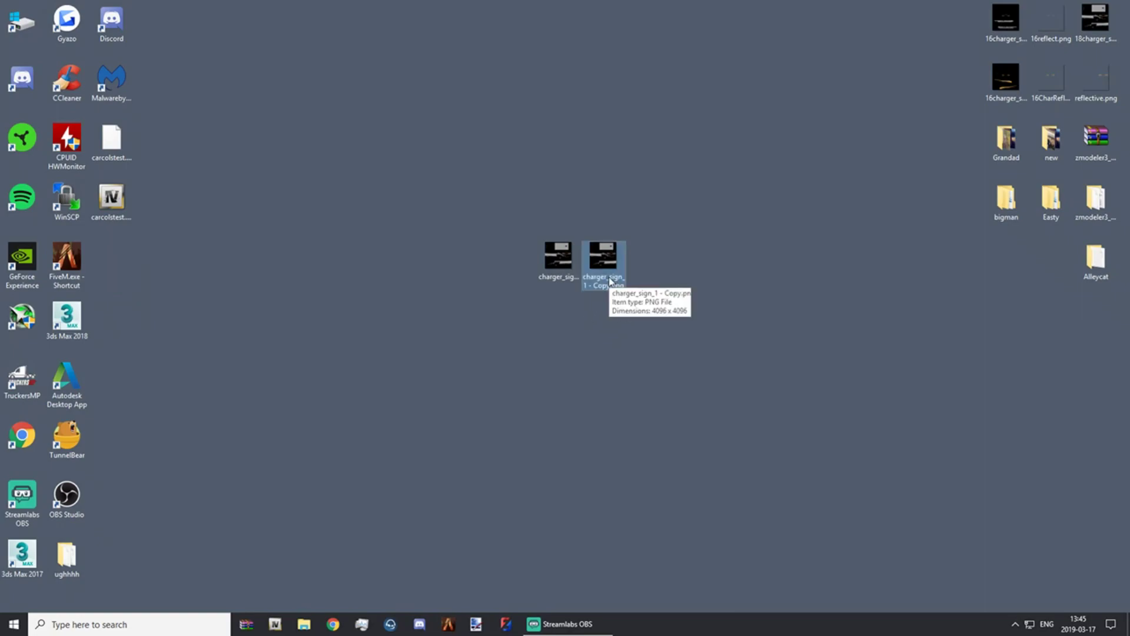
# Rename the copy of charger_sign_1.png as ChargerReflect.png.
pyautogui.rightClick(585, 274)
pyautogui.click(662, 588)
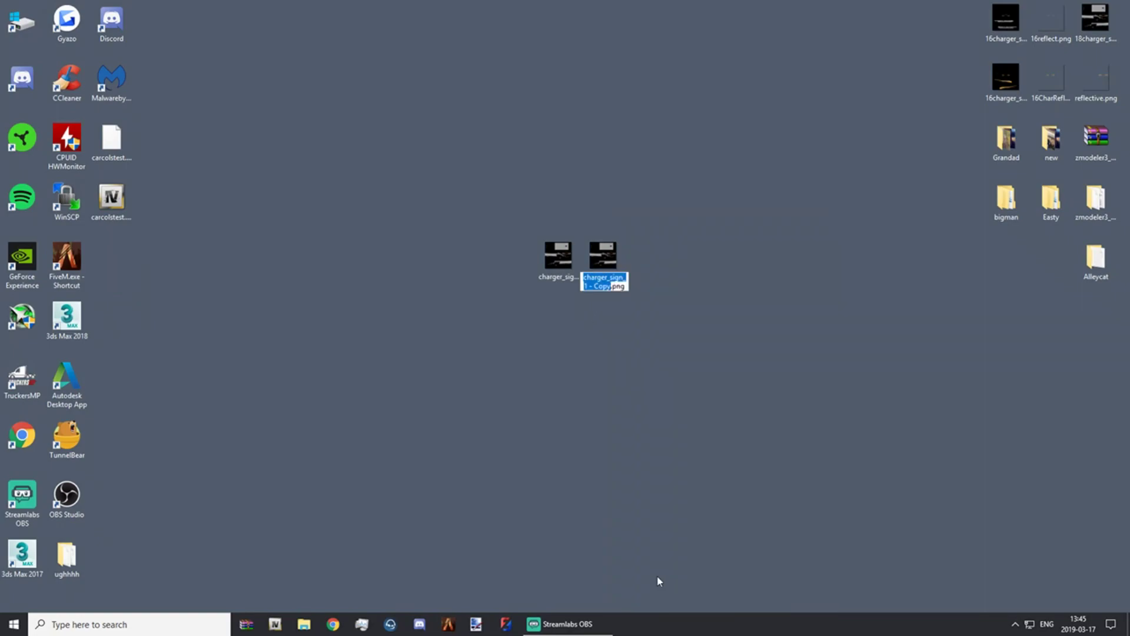
pyautogui.write('ChargerR')
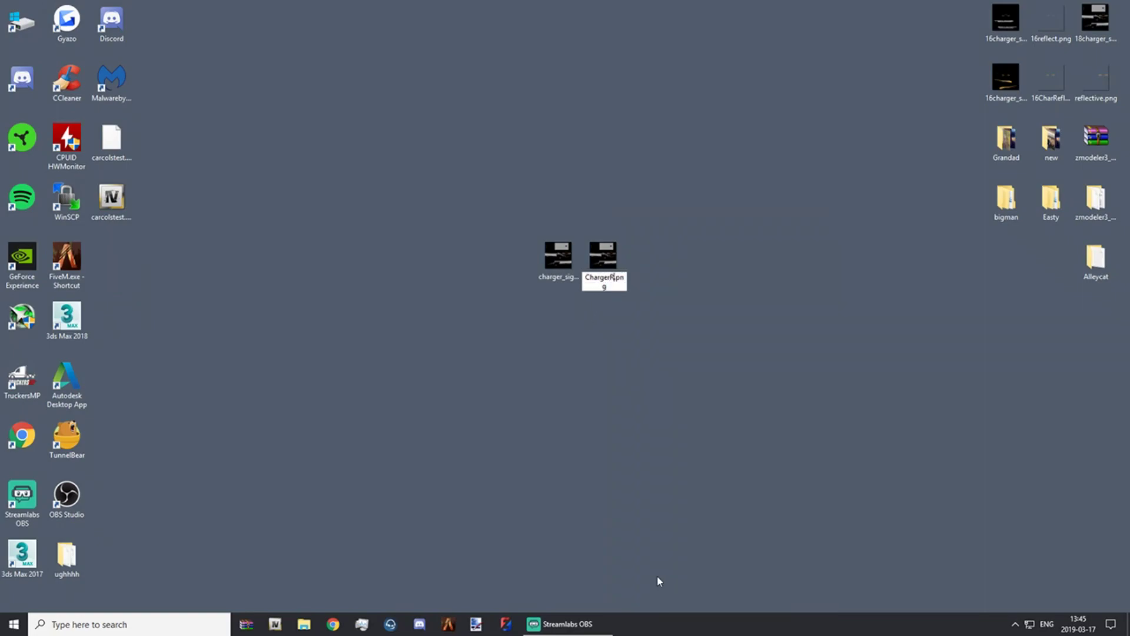
pyautogui.write('eflect')
pyautogui.press('Return')
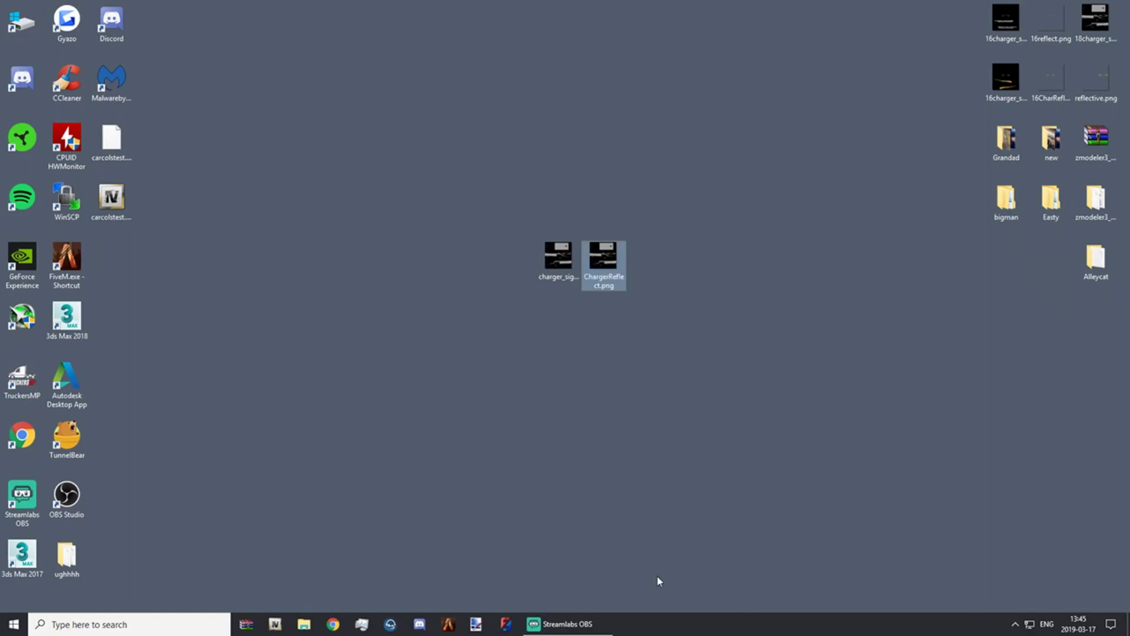
# Open ChargerReflect.png in paint.net and maximize the window.
pyautogui.rightClick(625, 278)
pyautogui.rightClick(605, 278)
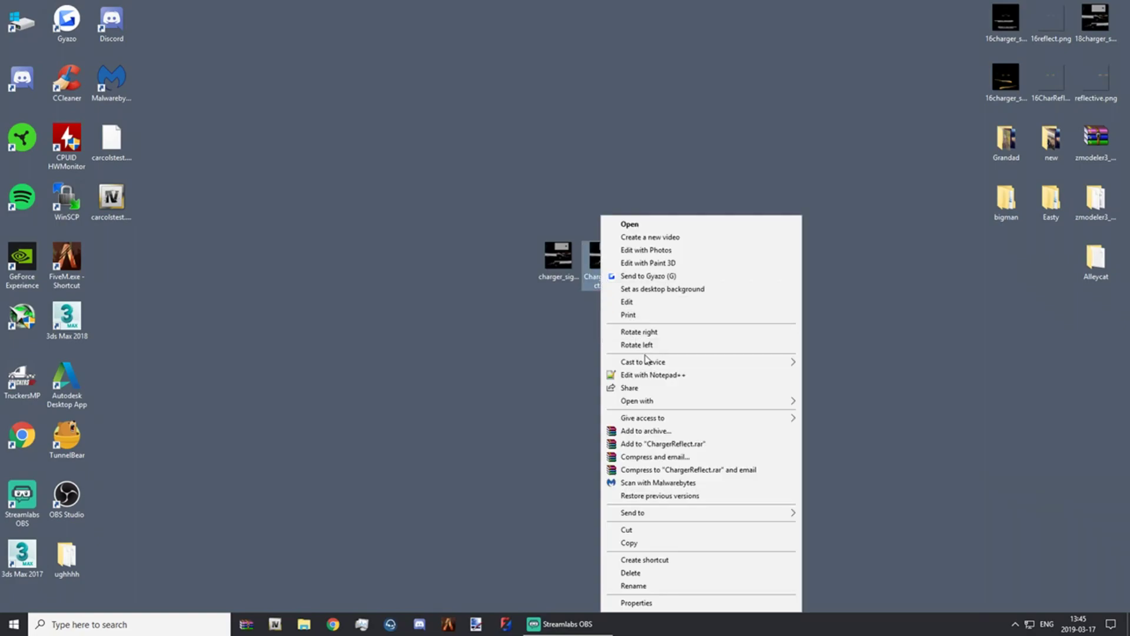
pyautogui.moveTo(650, 402)
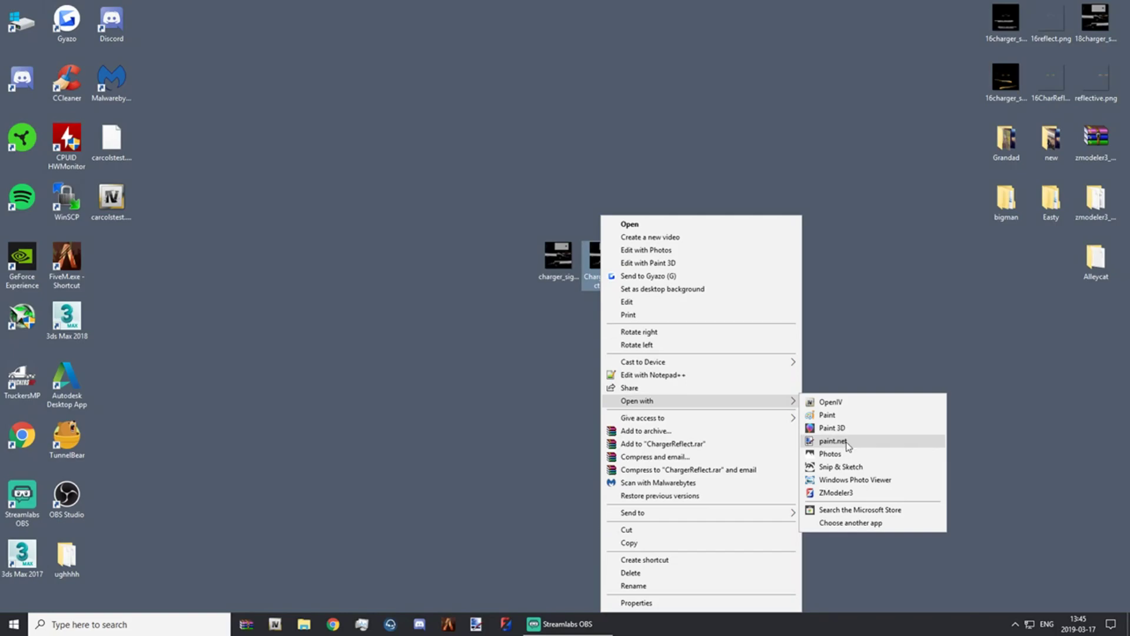
pyautogui.click(833, 441)
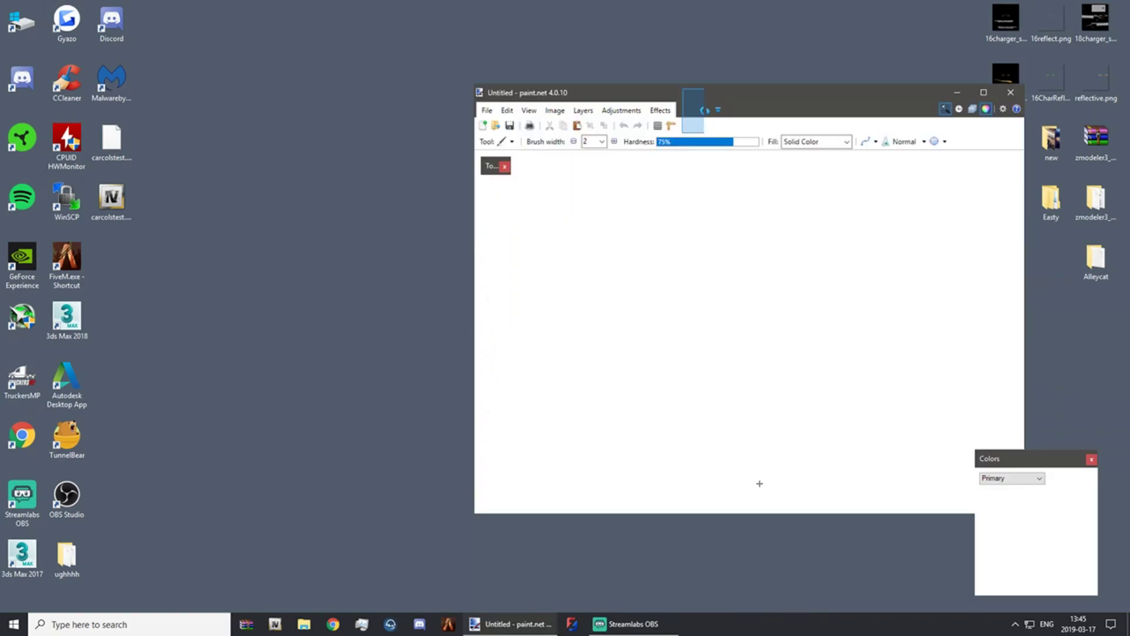
pyautogui.doubleClick(782, 97)
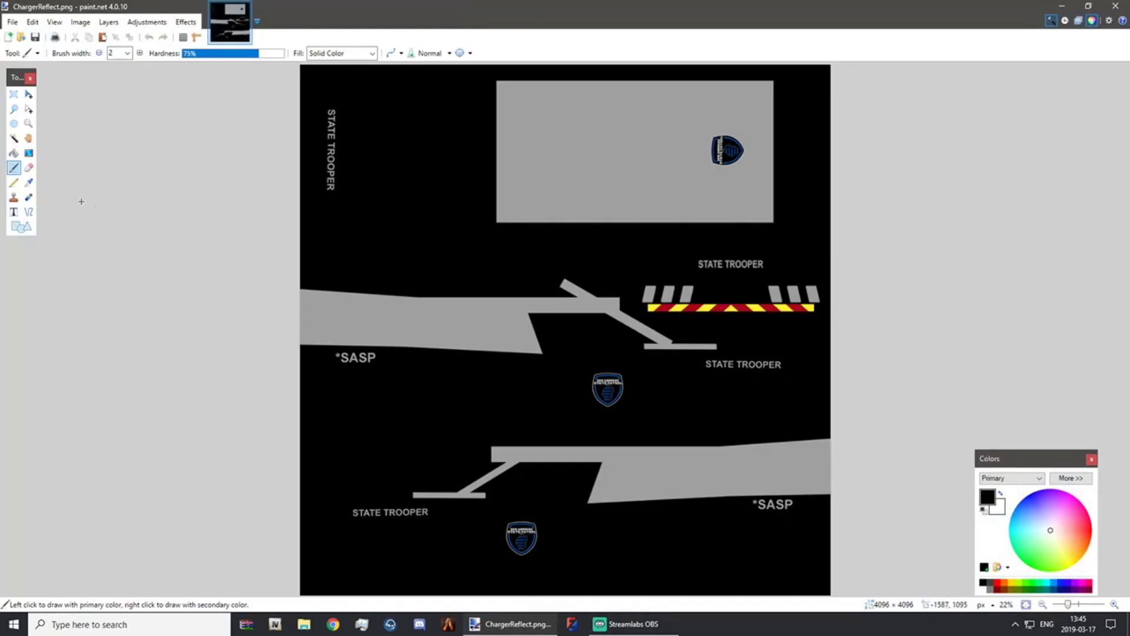
# Select all six slanted grey bars above the rear chevron strip with the Magic Wand at 50% tolerance.
pyautogui.click(13, 138)
pyautogui.keyDown('ctrl'); pyautogui.scroll(3, 719, 311); pyautogui.keyUp('ctrl')
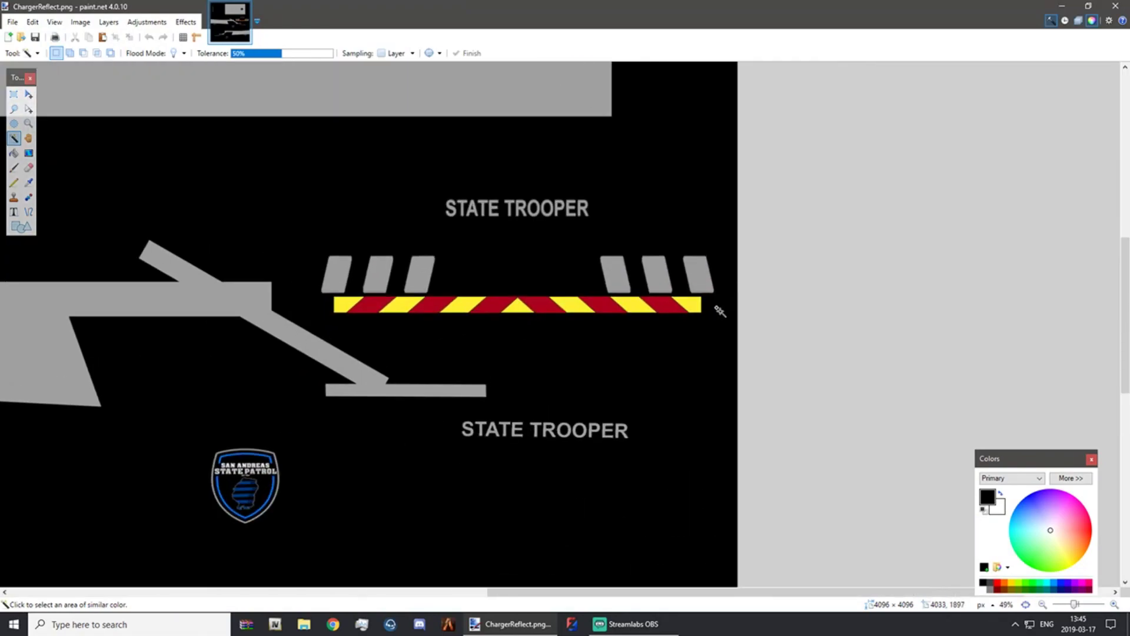
pyautogui.keyDown('ctrl'); pyautogui.scroll(2, 569, 312); pyautogui.keyUp('ctrl')
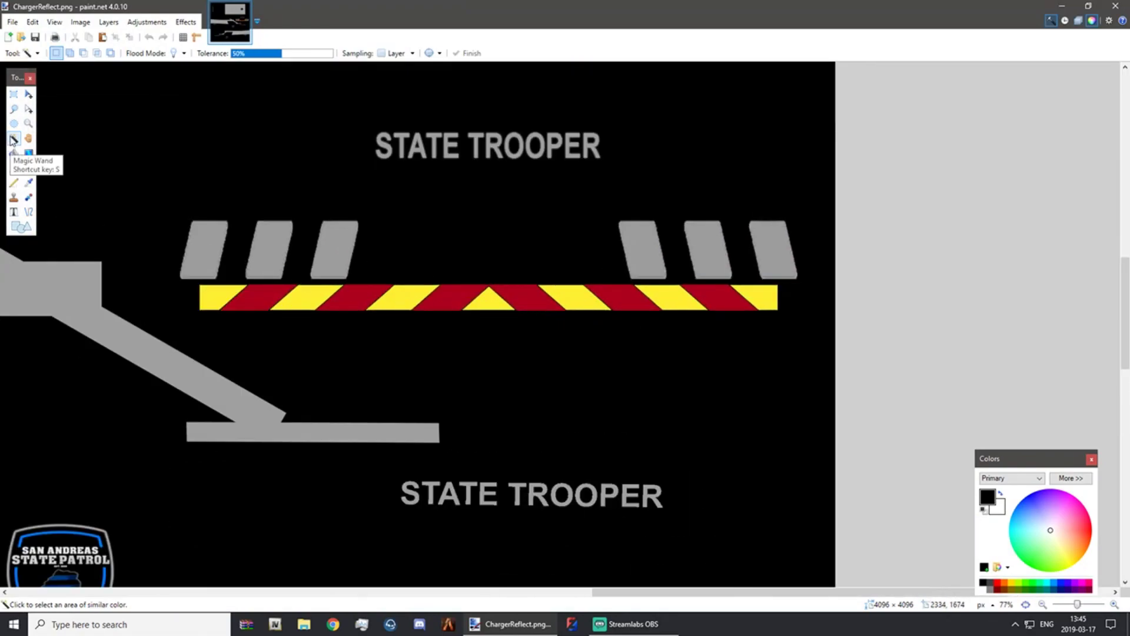
pyautogui.moveTo(329, 239); pyautogui.dragTo(300, 419, button='middle')
pyautogui.keyDown('ctrl'); pyautogui.scroll(-3, 369, 338); pyautogui.keyUp('ctrl')
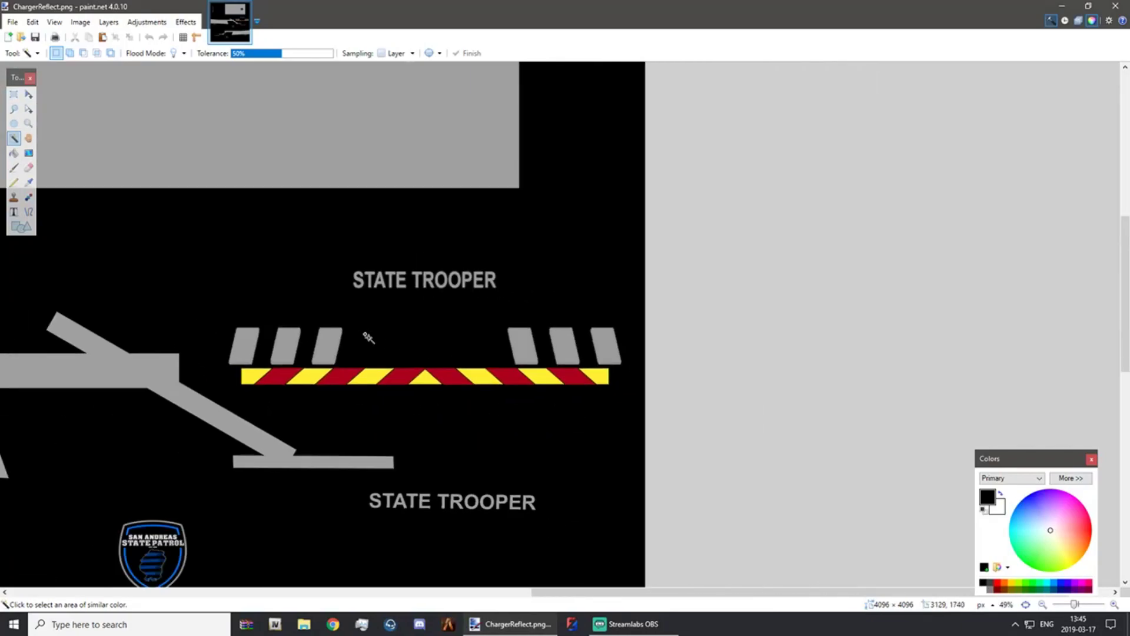
pyautogui.keyDown('ctrl'); pyautogui.scroll(2, 359, 341); pyautogui.keyUp('ctrl')
pyautogui.keyDown('ctrl'); pyautogui.scroll(1, 359, 342); pyautogui.keyUp('ctrl')
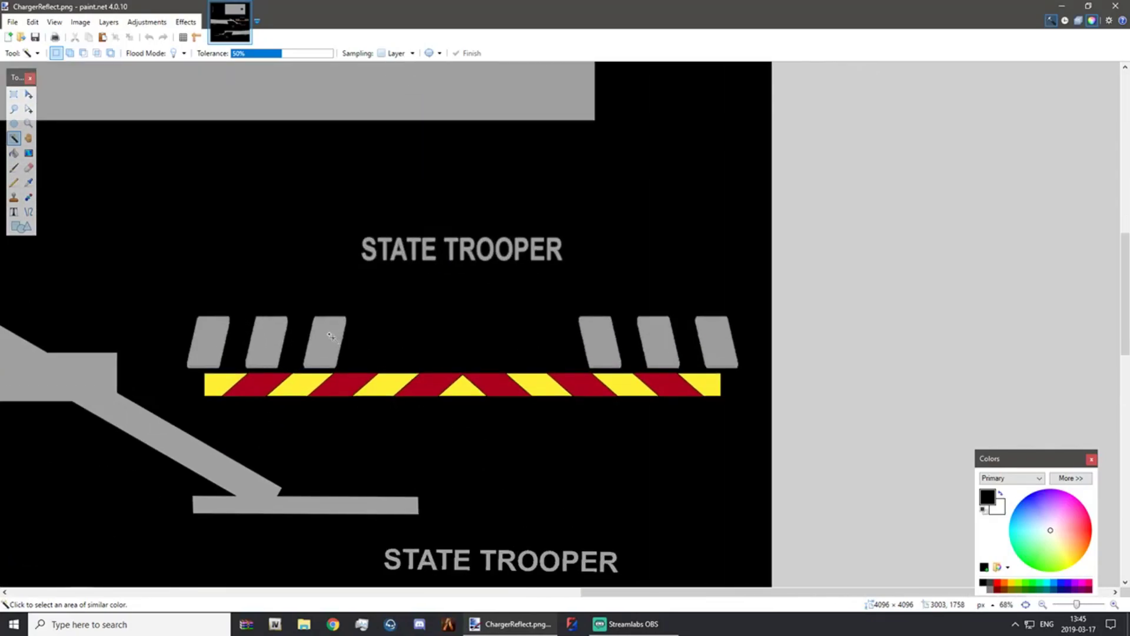
pyautogui.click(332, 337)
pyautogui.keyDown('ctrl'); pyautogui.click(265, 334); pyautogui.keyUp('ctrl')
pyautogui.keyDown('ctrl'); pyautogui.click(213, 331); pyautogui.keyUp('ctrl')
pyautogui.keyDown('ctrl'); pyautogui.click(600, 341); pyautogui.keyUp('ctrl')
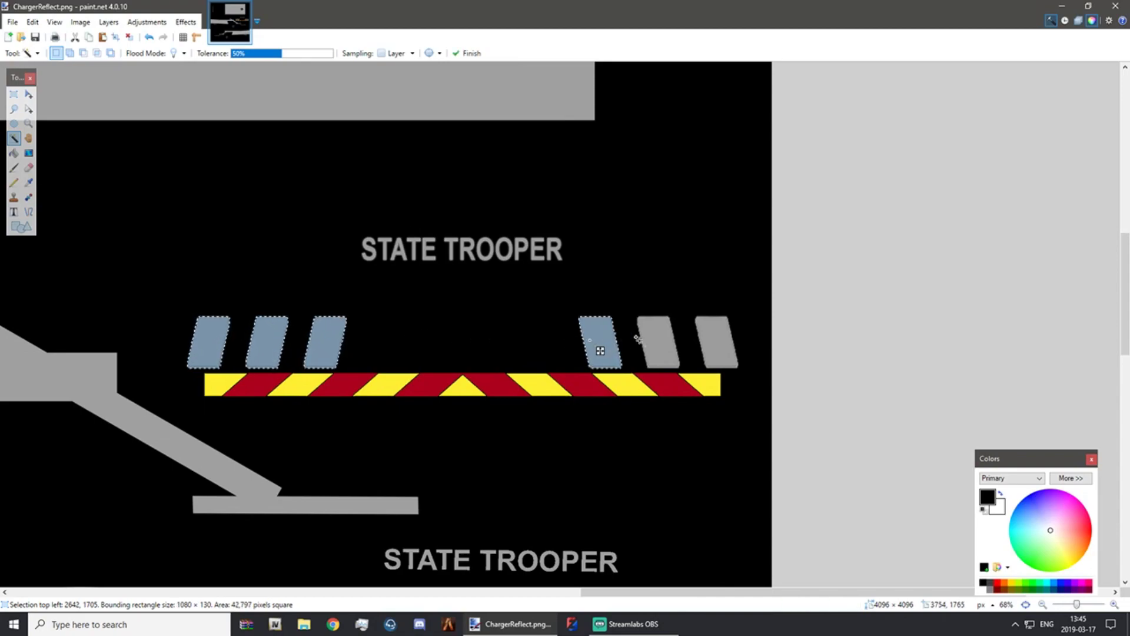
pyautogui.keyDown('ctrl'); pyautogui.click(657, 342); pyautogui.keyUp('ctrl')
pyautogui.keyDown('ctrl'); pyautogui.click(715, 341); pyautogui.keyUp('ctrl')
# Add every yellow and red segment of the rear chevron strip to the Magic Wand selection.
pyautogui.keyDown('ctrl'); pyautogui.click(704, 385); pyautogui.keyUp('ctrl')
pyautogui.keyDown('ctrl'); pyautogui.click(667, 386); pyautogui.keyUp('ctrl')
pyautogui.keyDown('ctrl'); pyautogui.click(625, 386); pyautogui.keyUp('ctrl')
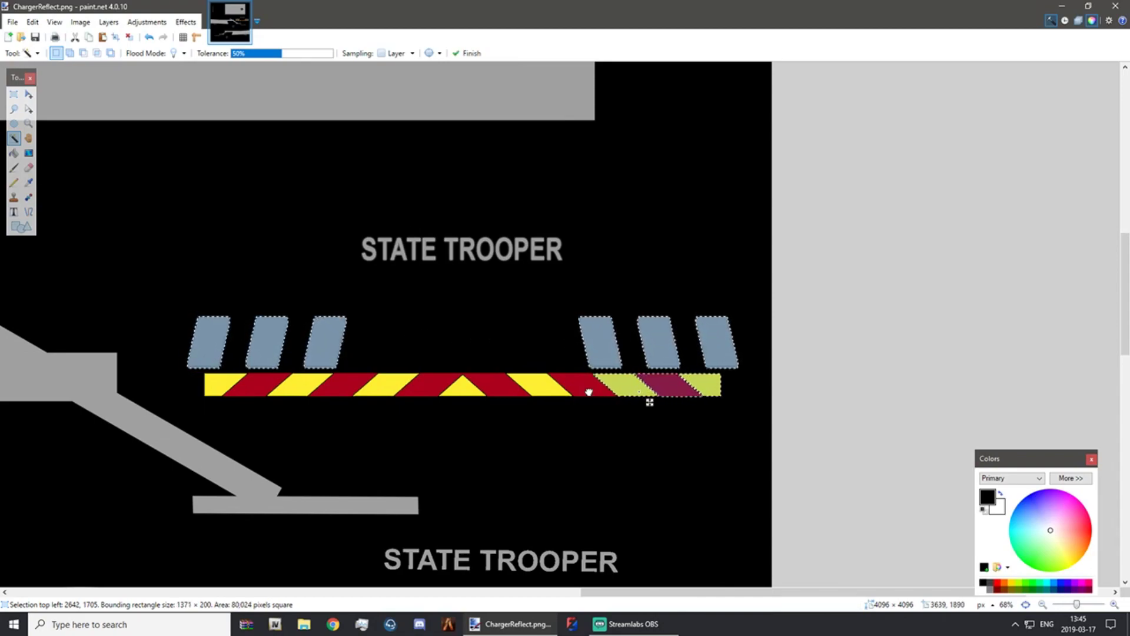
pyautogui.keyDown('ctrl'); pyautogui.click(582, 386); pyautogui.keyUp('ctrl')
pyautogui.keyDown('ctrl'); pyautogui.click(539, 386); pyautogui.keyUp('ctrl')
pyautogui.keyDown('ctrl'); pyautogui.click(497, 386); pyautogui.keyUp('ctrl')
pyautogui.keyDown('ctrl'); pyautogui.click(429, 385); pyautogui.keyUp('ctrl')
pyautogui.keyDown('ctrl'); pyautogui.click(452, 390); pyautogui.keyUp('ctrl')
pyautogui.keyDown('ctrl'); pyautogui.click(384, 388); pyautogui.keyUp('ctrl')
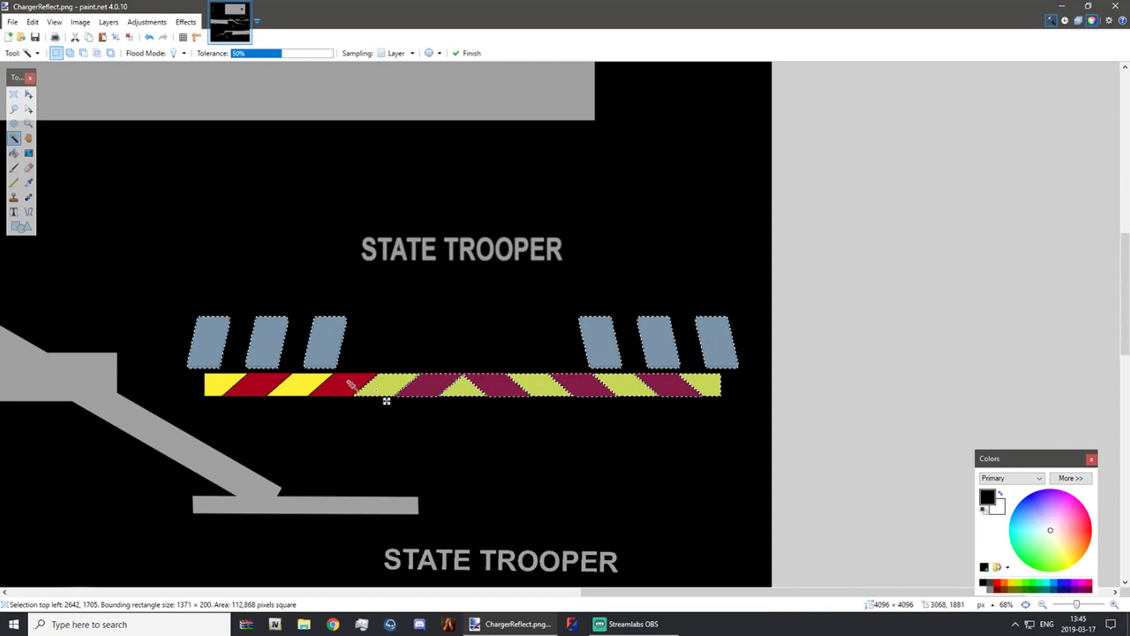
pyautogui.keyDown('ctrl'); pyautogui.click(342, 385); pyautogui.keyUp('ctrl')
pyautogui.keyDown('ctrl'); pyautogui.click(302, 385); pyautogui.keyUp('ctrl')
pyautogui.keyDown('ctrl'); pyautogui.click(262, 386); pyautogui.keyUp('ctrl')
pyautogui.keyDown('ctrl'); pyautogui.click(225, 389); pyautogui.keyUp('ctrl')
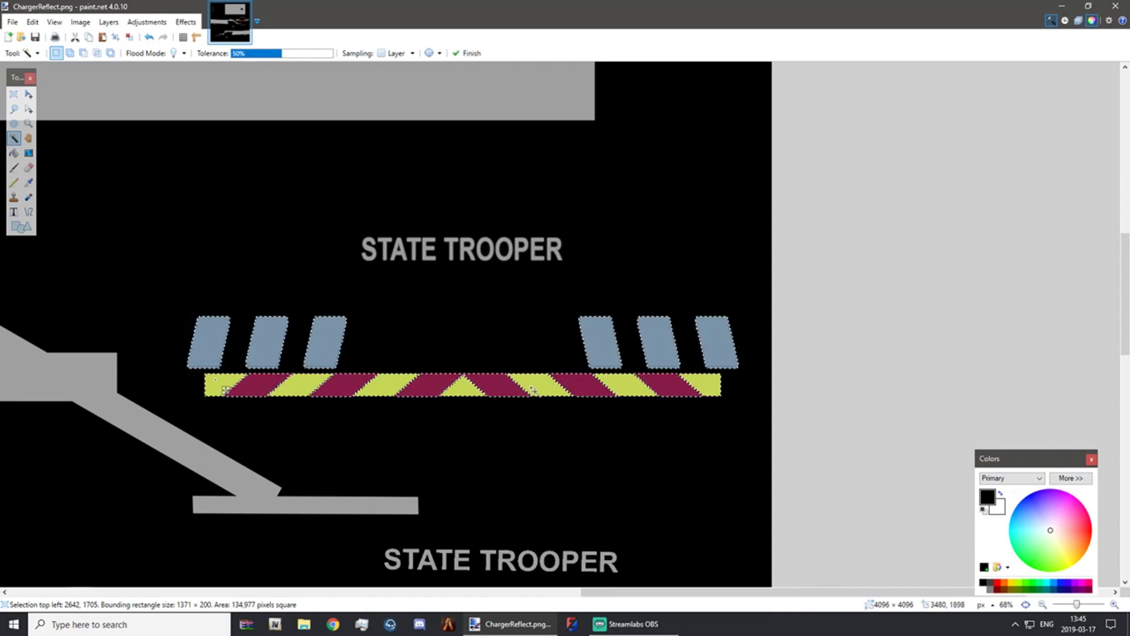
# Transfer the selected grey bars and chevron strip to a new layer and delete the Background layer.
pyautogui.click(1079, 20)
pyautogui.click(864, 387)
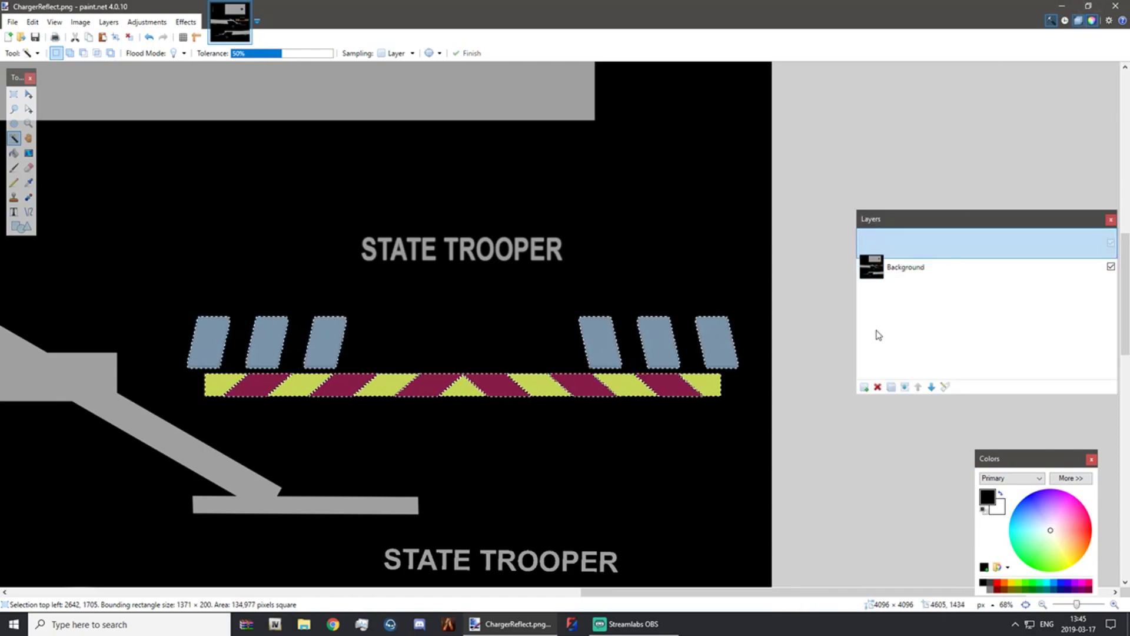
pyautogui.press('m')
pyautogui.click(1083, 274)
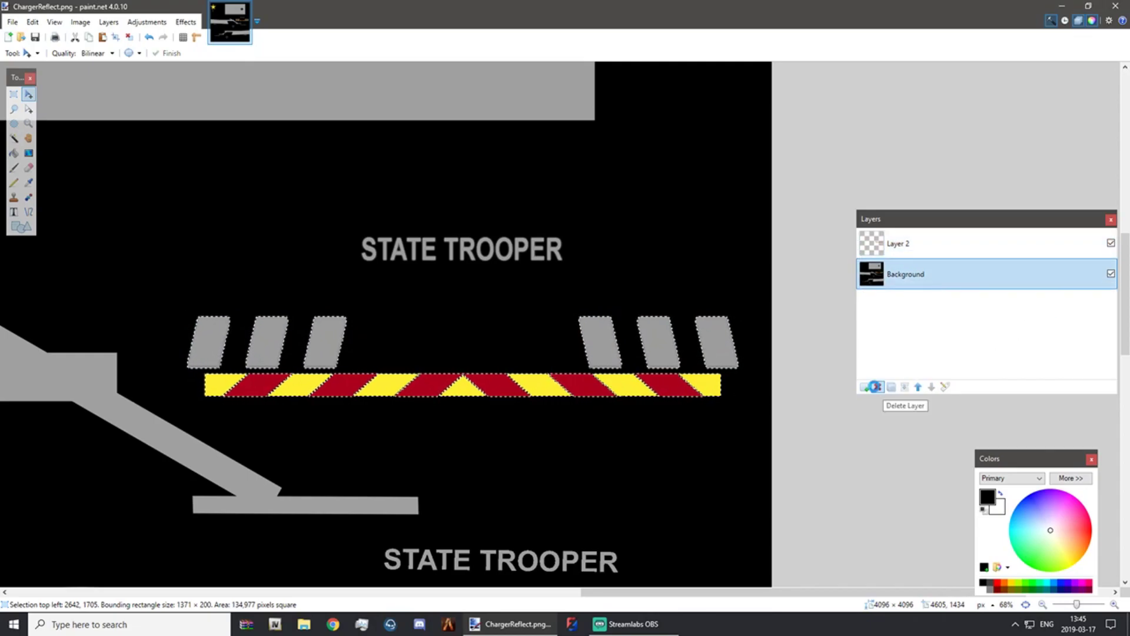
pyautogui.click(878, 386)
# Examine the isolated grey bars and chevron strip on the transparent canvas, including their edges.
pyautogui.keyDown('ctrl'); pyautogui.scroll(-5, 568, 284); pyautogui.keyUp('ctrl')
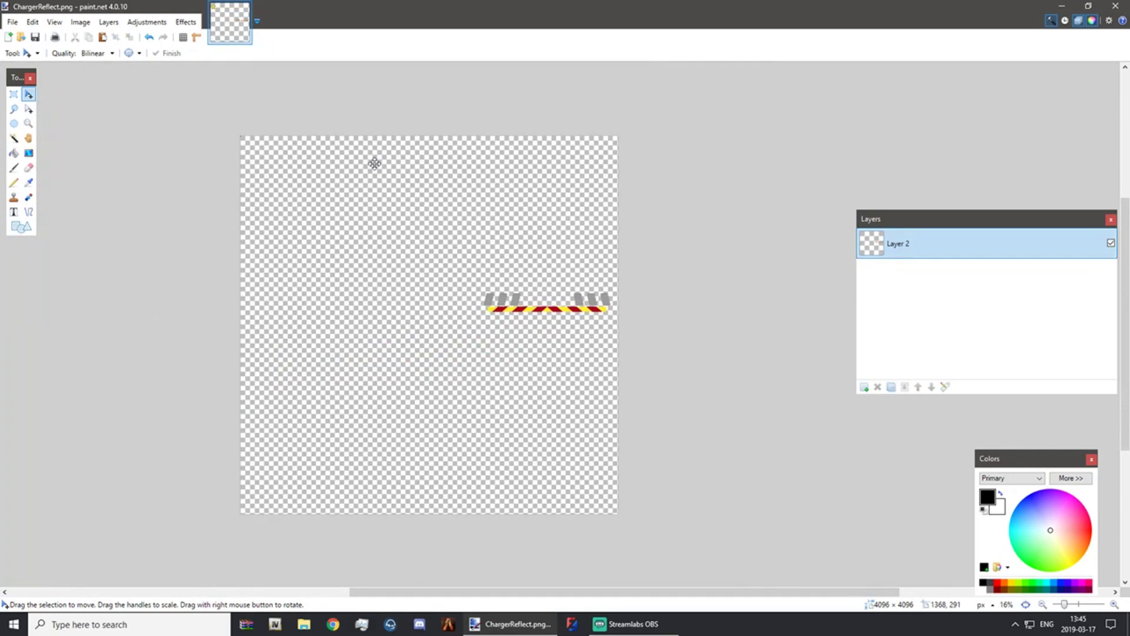
pyautogui.keyDown('ctrl'); pyautogui.scroll(5, 525, 285); pyautogui.keyUp('ctrl')
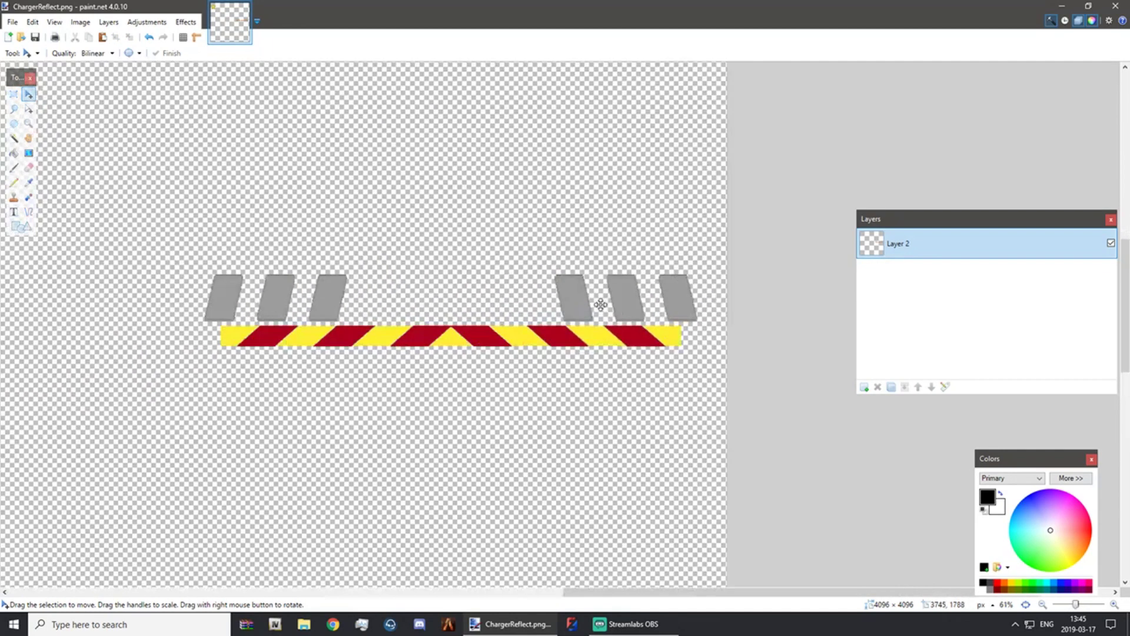
pyautogui.scroll(-5, 271, 277)
pyautogui.keyDown('ctrl'); pyautogui.scroll(-6, 274, 269); pyautogui.keyUp('ctrl')
pyautogui.keyDown('ctrl'); pyautogui.scroll(6, 277, 265); pyautogui.keyUp('ctrl')
pyautogui.keyDown('ctrl'); pyautogui.scroll(-4, 288, 228); pyautogui.keyUp('ctrl')
pyautogui.scroll(-2, 294, 217)
pyautogui.moveTo(300, 212); pyautogui.dragTo(315, 368, button='middle')
pyautogui.moveTo(346, 153); pyautogui.dragTo(361, 359, button='middle')
pyautogui.keyDown('ctrl'); pyautogui.scroll(5, 282, 256); pyautogui.keyUp('ctrl')
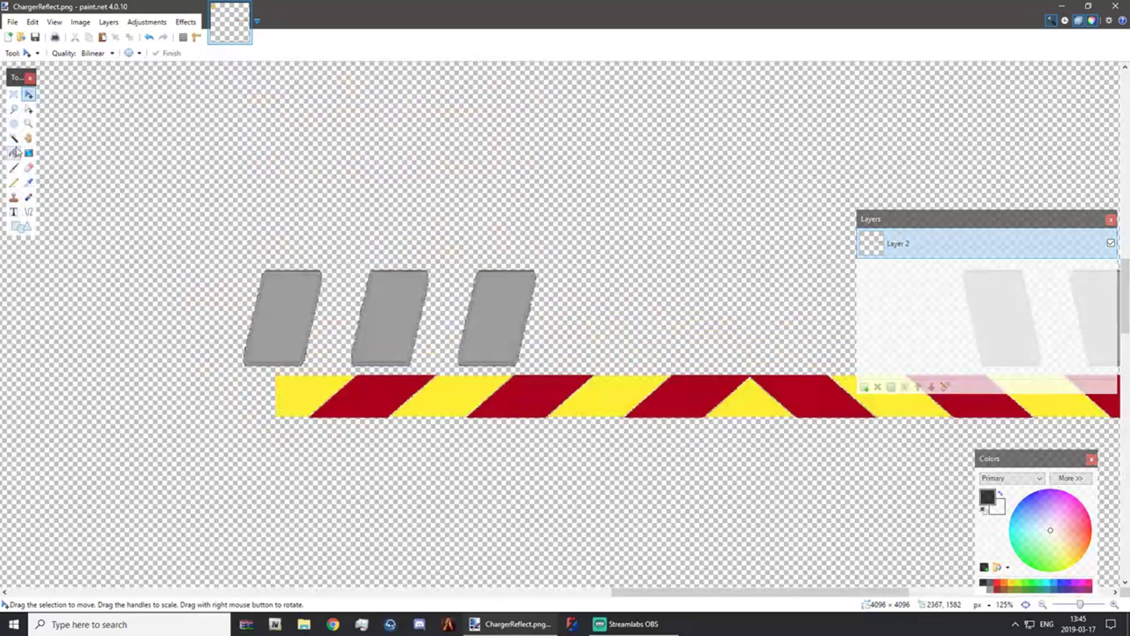
# Remove the dark top edges of the three left grey bars using the Magic Wand at 24% tolerance.
pyautogui.click(14, 138)
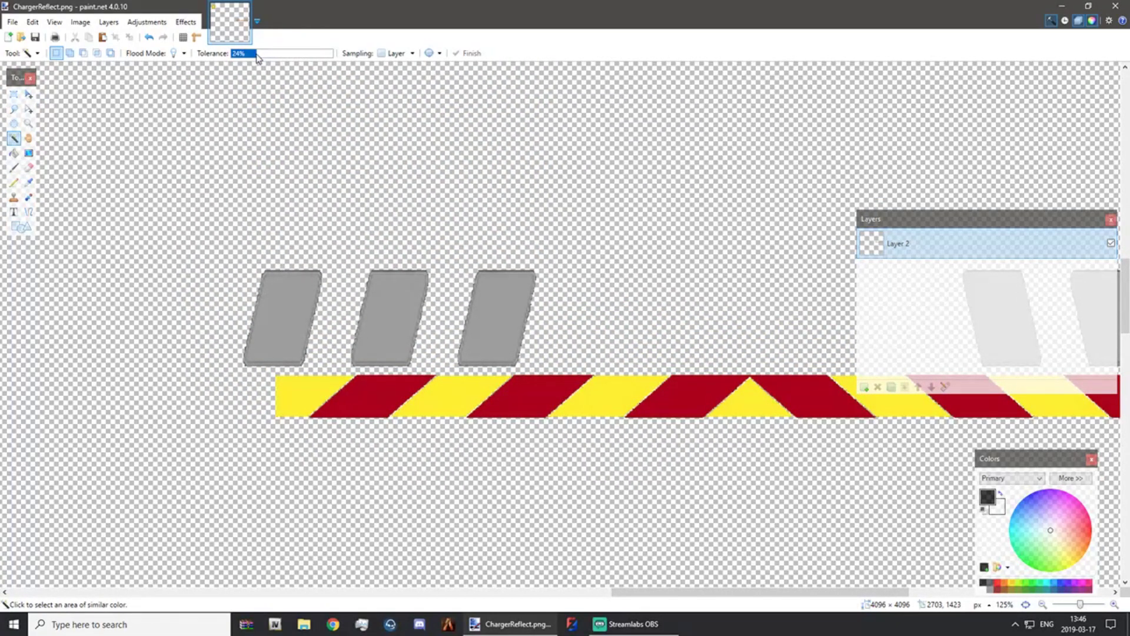
pyautogui.click(281, 271)
pyautogui.hotkey('ctrl', 'd')
pyautogui.click(405, 272)
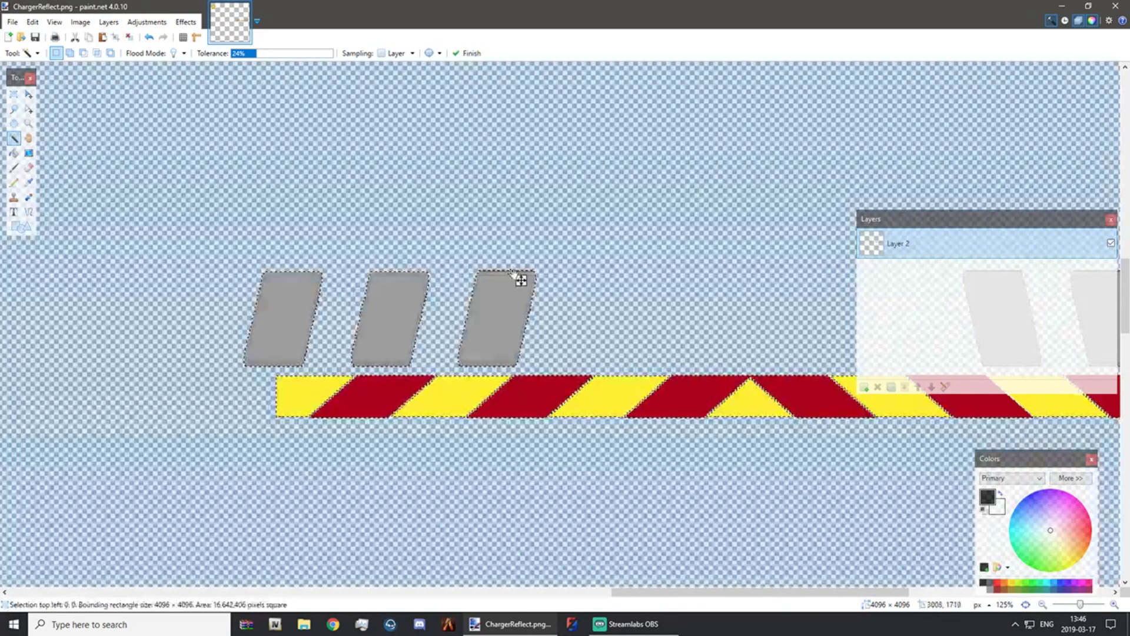
pyautogui.click(510, 271)
pyautogui.hotkey('ctrl', 'd')
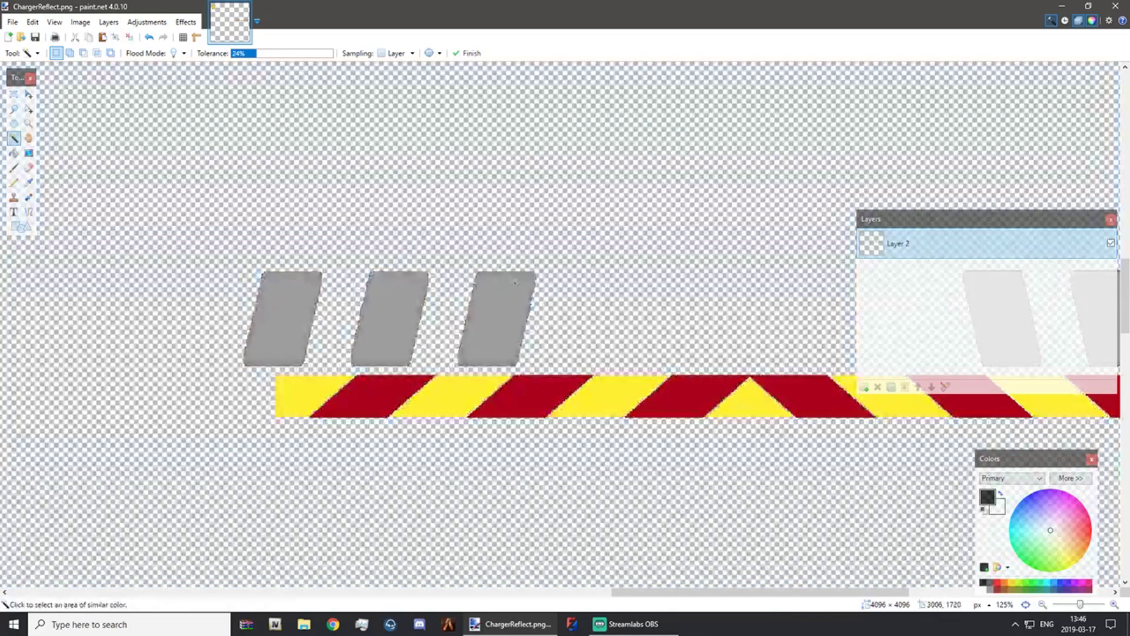
pyautogui.hotkey('ctrl', 'd')
# Remove the dark top edges of the three right grey bars using the Magic Wand at 24% tolerance.
pyautogui.moveTo(565, 359); pyautogui.dragTo(207, 212, button='middle')
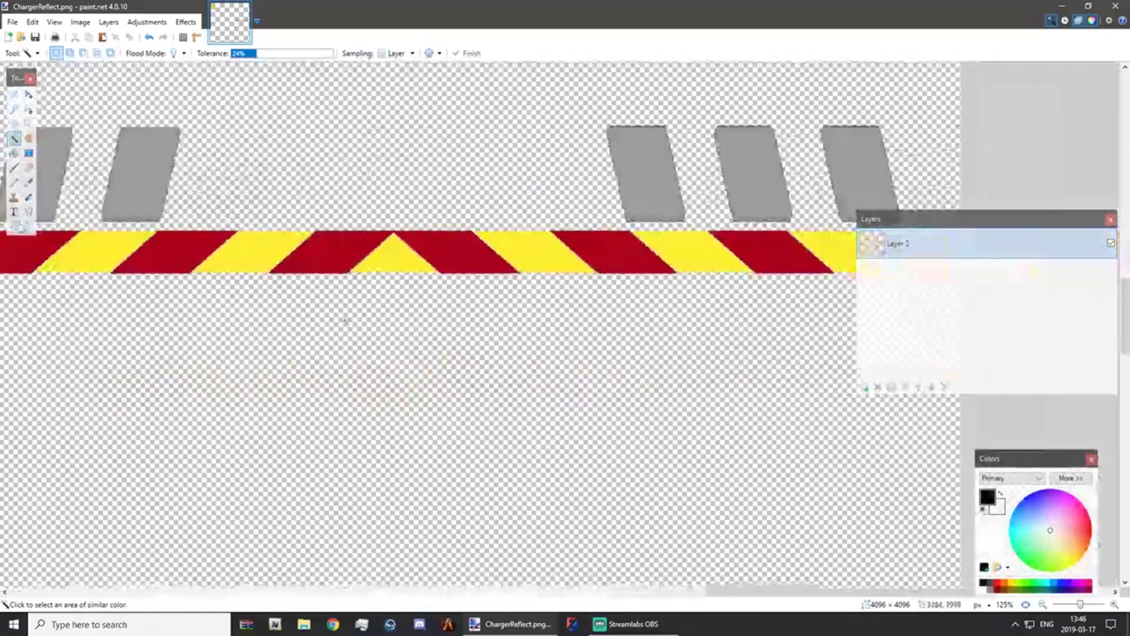
pyautogui.moveTo(665, 119); pyautogui.dragTo(482, 302, button='middle')
pyautogui.click(441, 304)
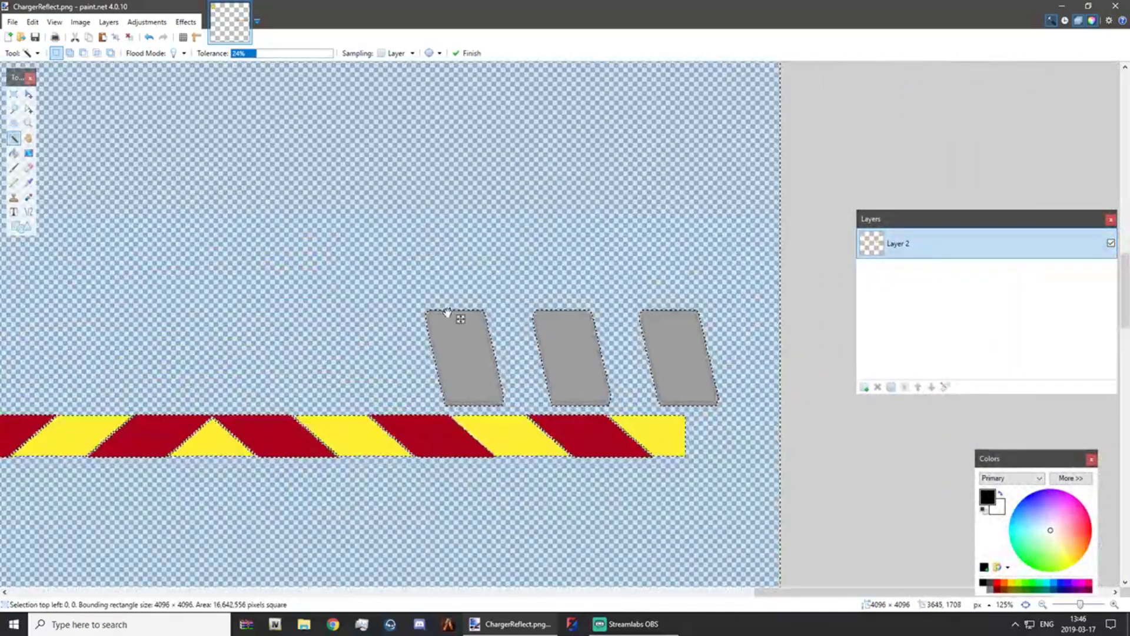
pyautogui.click(452, 309)
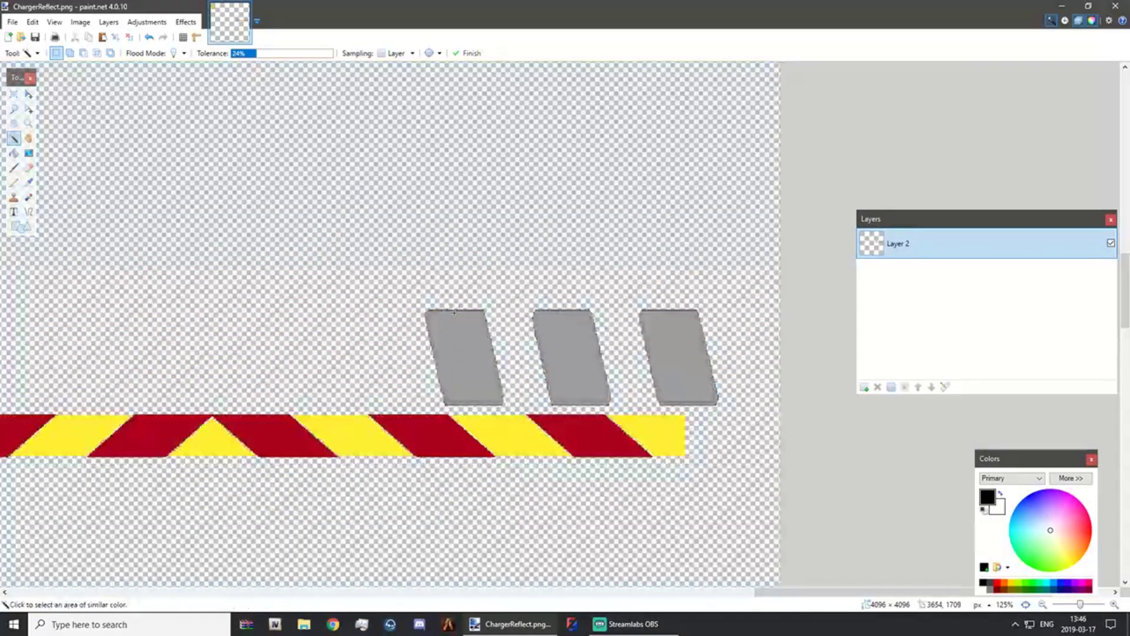
pyautogui.press('Delete')
pyautogui.click(539, 311)
pyautogui.press('Delete')
pyautogui.click(652, 309)
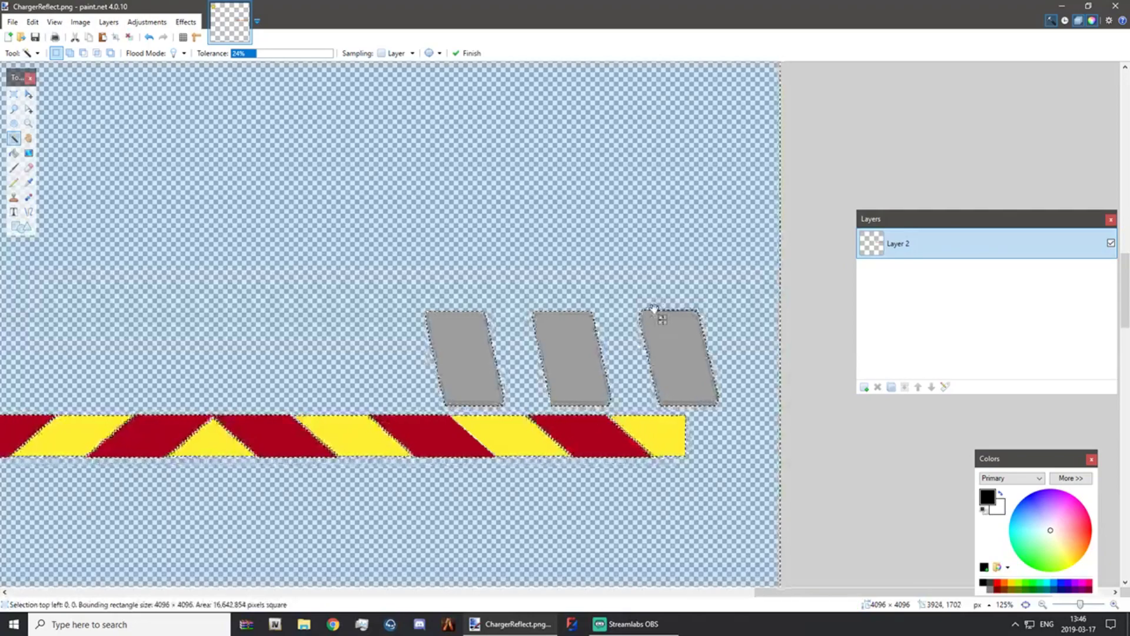
pyautogui.hotkey('ctrl', 's')
pyautogui.click(618, 267)
pyautogui.click(664, 311)
pyautogui.press('Delete')
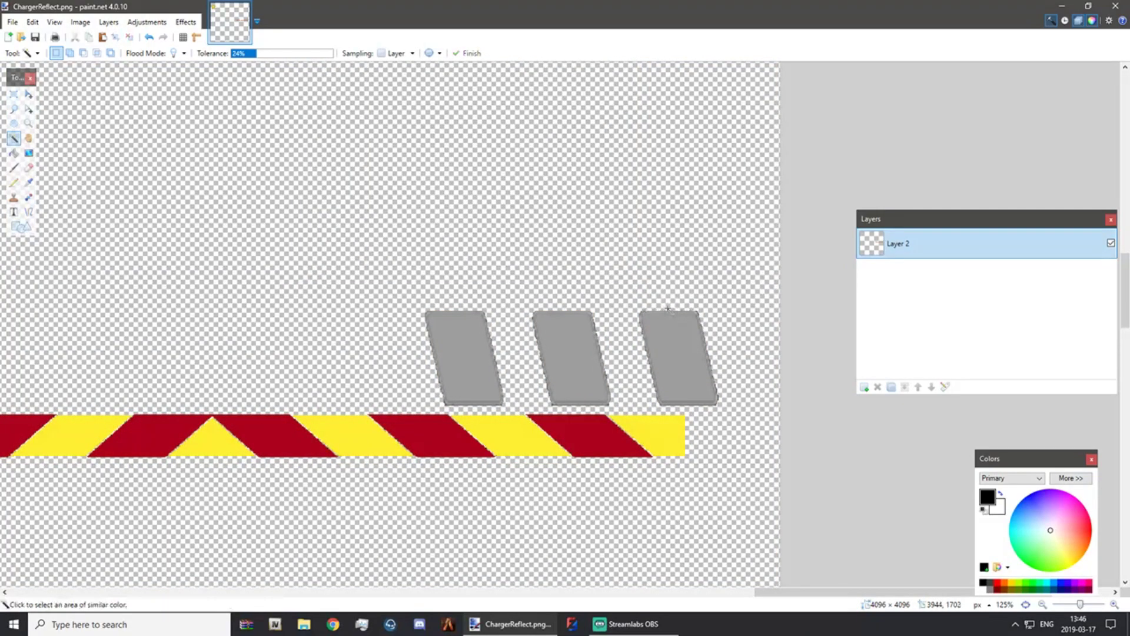
# Save the cleaned-up reflective texture as ChargerReflect.png.
pyautogui.keyDown('ctrl'); pyautogui.scroll(-8, 668, 308); pyautogui.keyUp('ctrl')
pyautogui.moveTo(578, 305); pyautogui.dragTo(527, 327, button='middle')
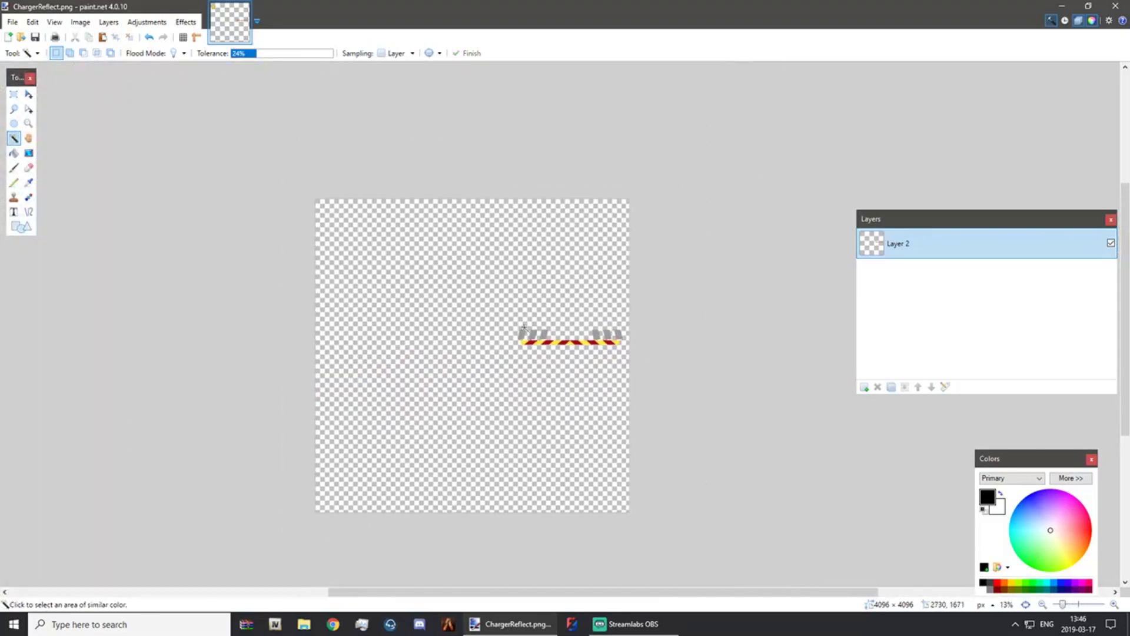
pyautogui.scroll(3, 524, 326)
pyautogui.hotkey('ctrl', 's')
pyautogui.click(563, 267)
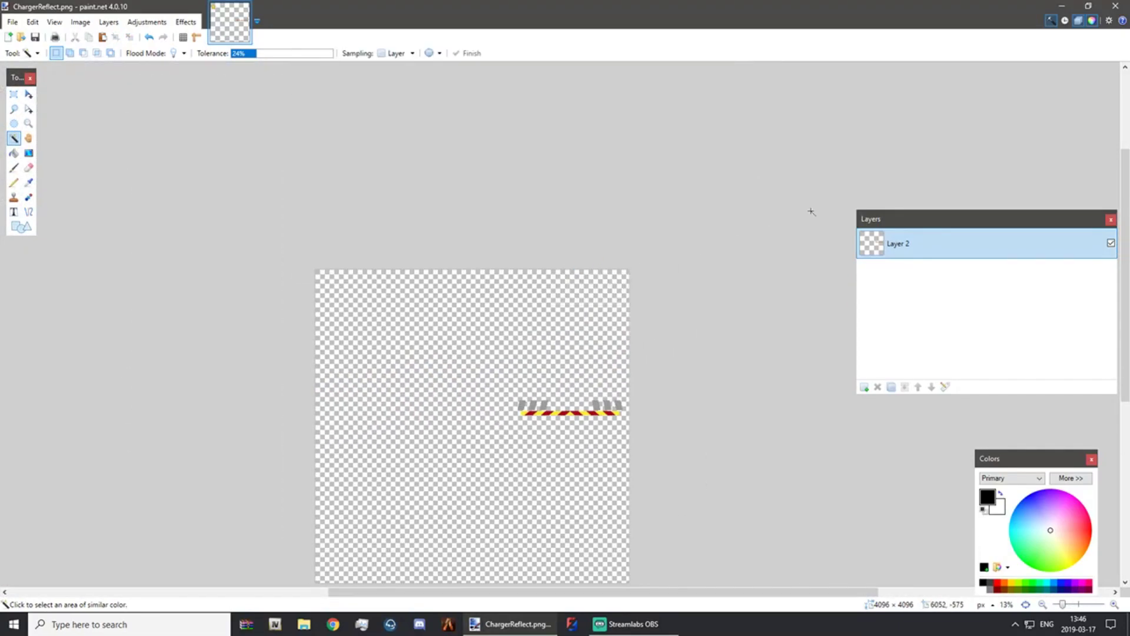
# Switch to the desktop and check the charger sign texture and ChargerReflect.png files.
pyautogui.press('super+d')
pyautogui.moveTo(597, 274); pyautogui.dragTo(507, 298)
pyautogui.click(465, 255)
pyautogui.moveTo(464, 255); pyautogui.dragTo(565, 298)
pyautogui.click(564, 301)
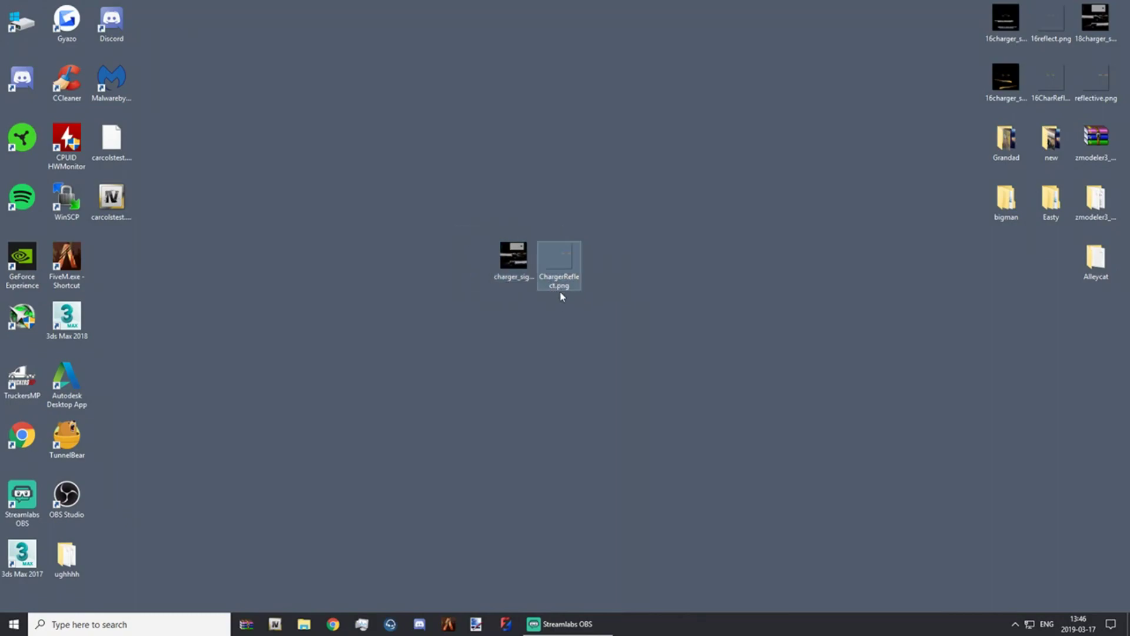
pyautogui.moveTo(585, 302); pyautogui.dragTo(480, 236)
pyautogui.click(456, 216)
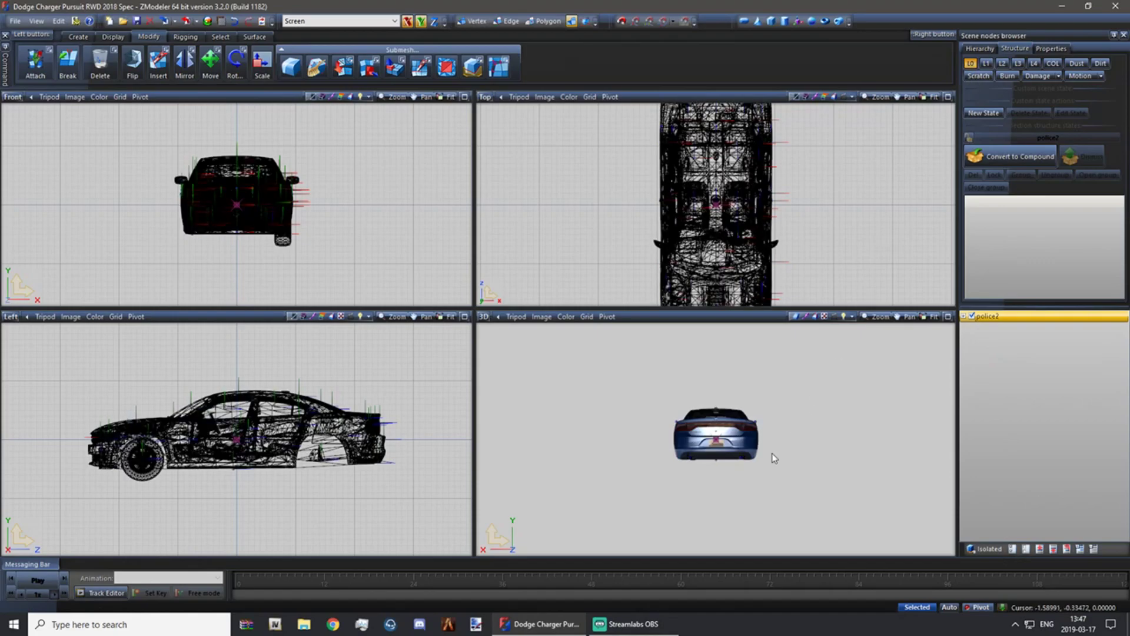
# Switch to ZModeler and select Livery_chrg_sign_1.dds from the police2+hi.ytd texture group in the Textures Browser.
pyautogui.moveTo(694, 442); pyautogui.dragTo(597, 402, button='middle')
pyautogui.scroll(3, 743, 447)
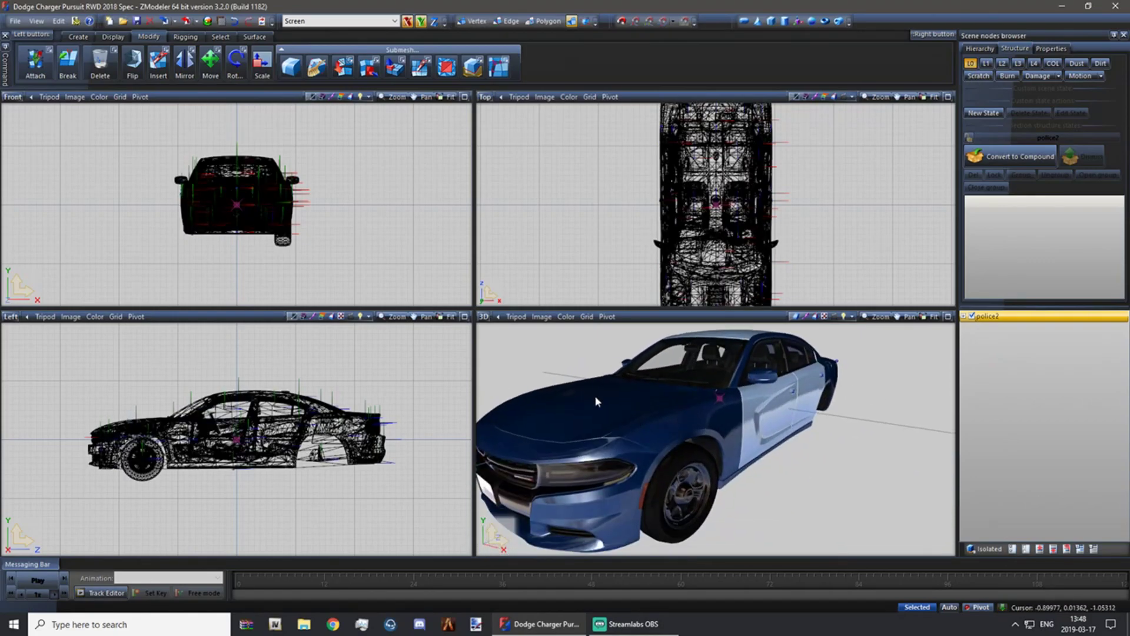
pyautogui.click(221, 21)
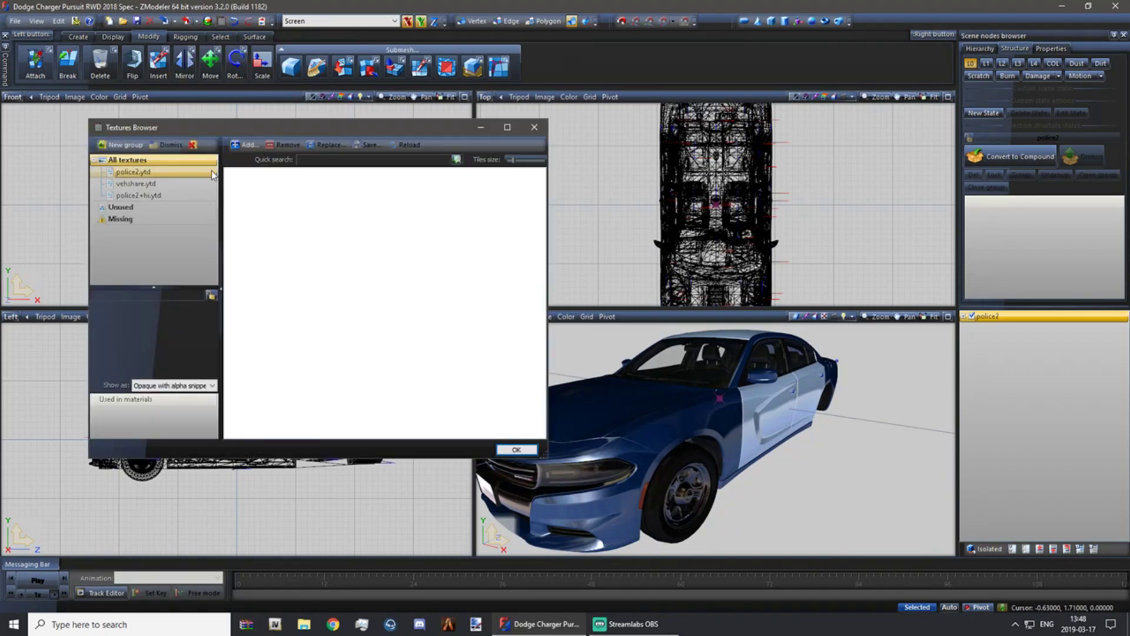
pyautogui.scroll(-10, 337, 231)
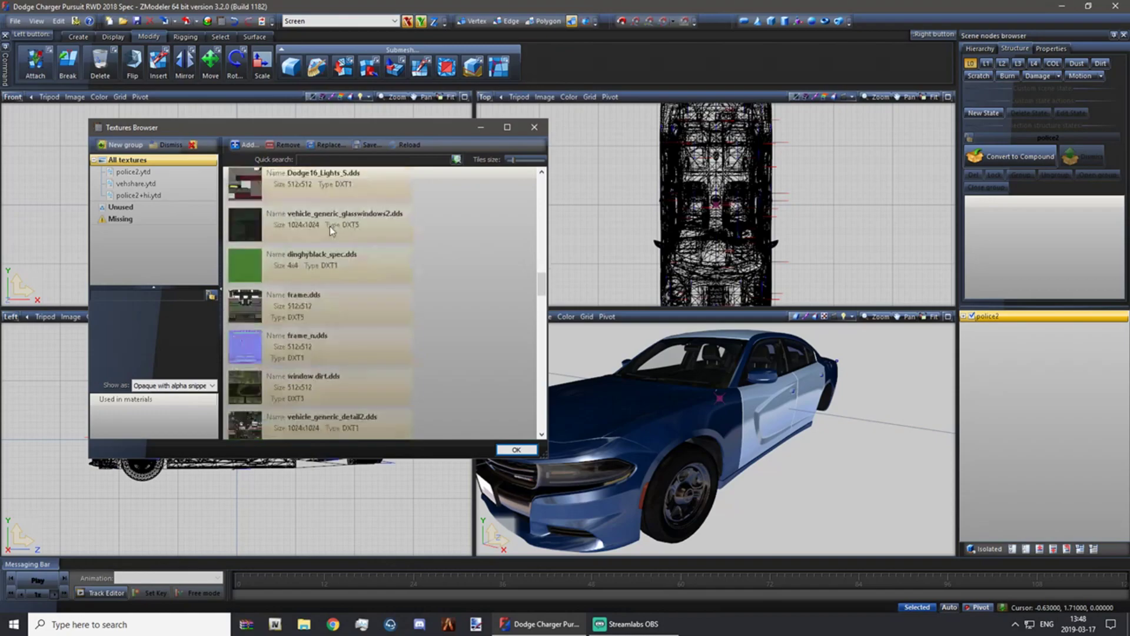
pyautogui.scroll(-8, 330, 227)
pyautogui.click(188, 196)
pyautogui.click(294, 201)
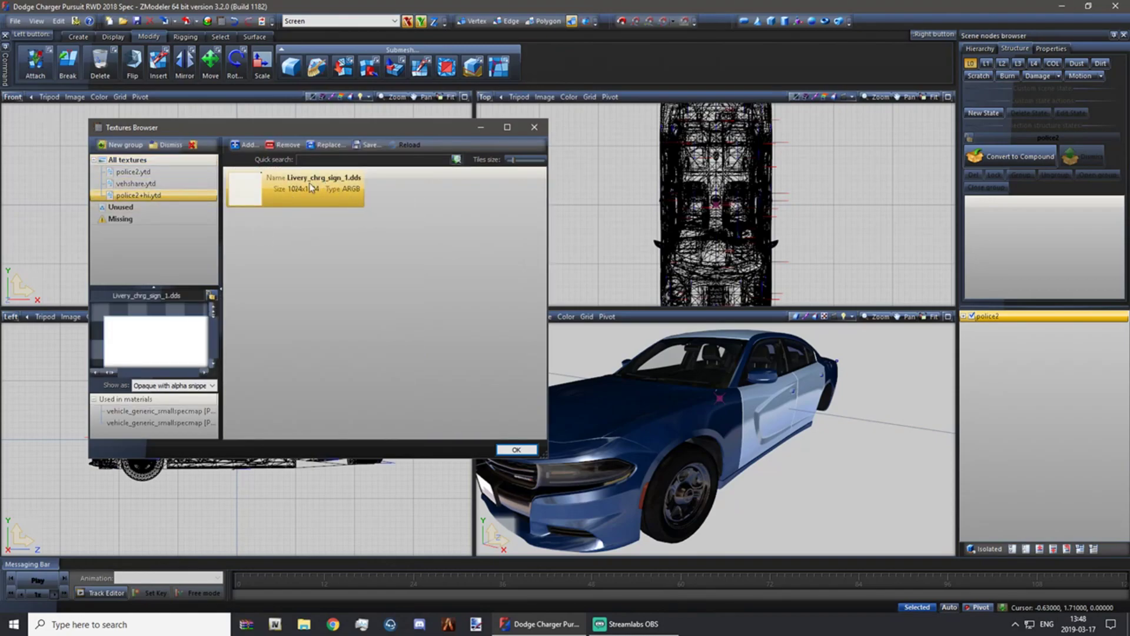
# Replace the selected livery texture with charger_sign_1.png from the Desktop folder and accept the texture changes.
pyautogui.click(324, 146)
pyautogui.click(309, 234)
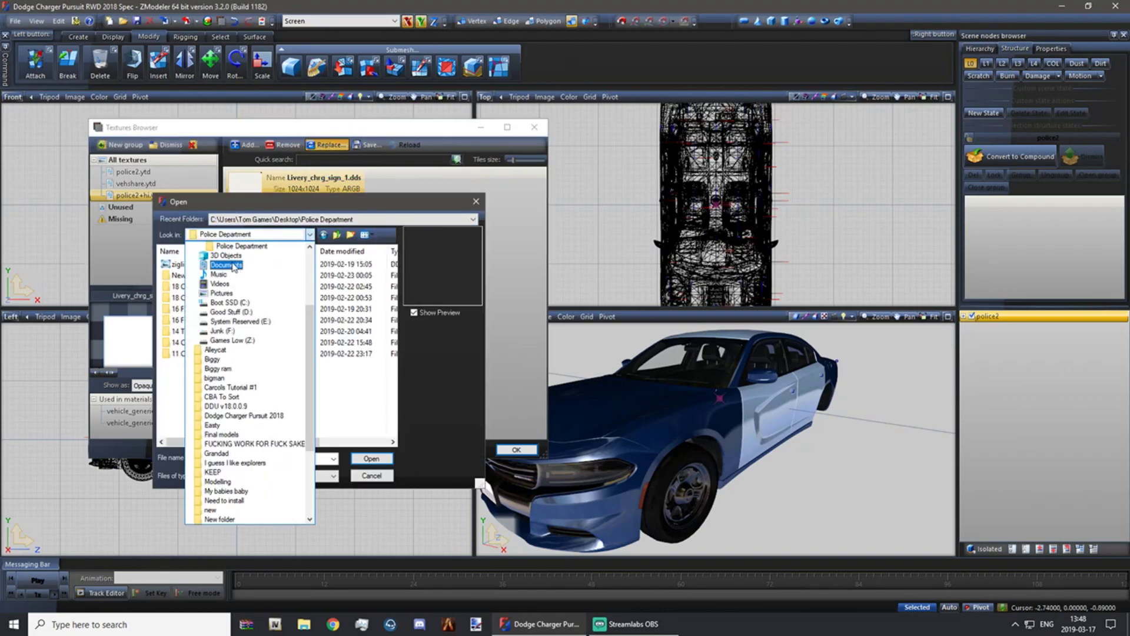
pyautogui.scroll(2, 233, 268)
pyautogui.click(225, 293)
pyautogui.scroll(-10, 282, 318)
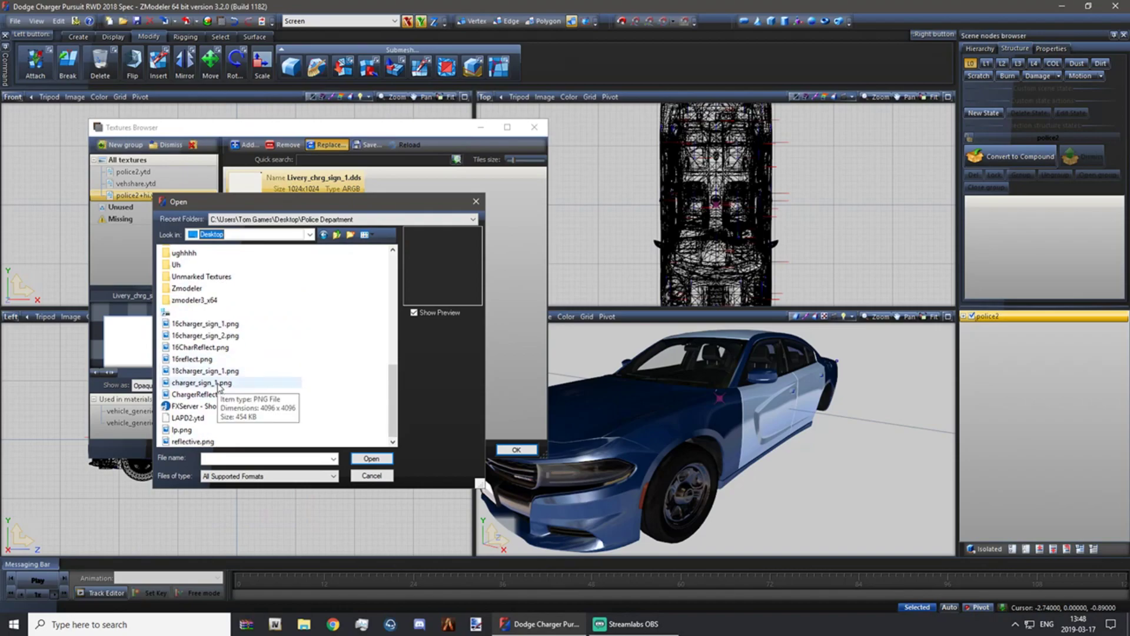
pyautogui.doubleClick(217, 382)
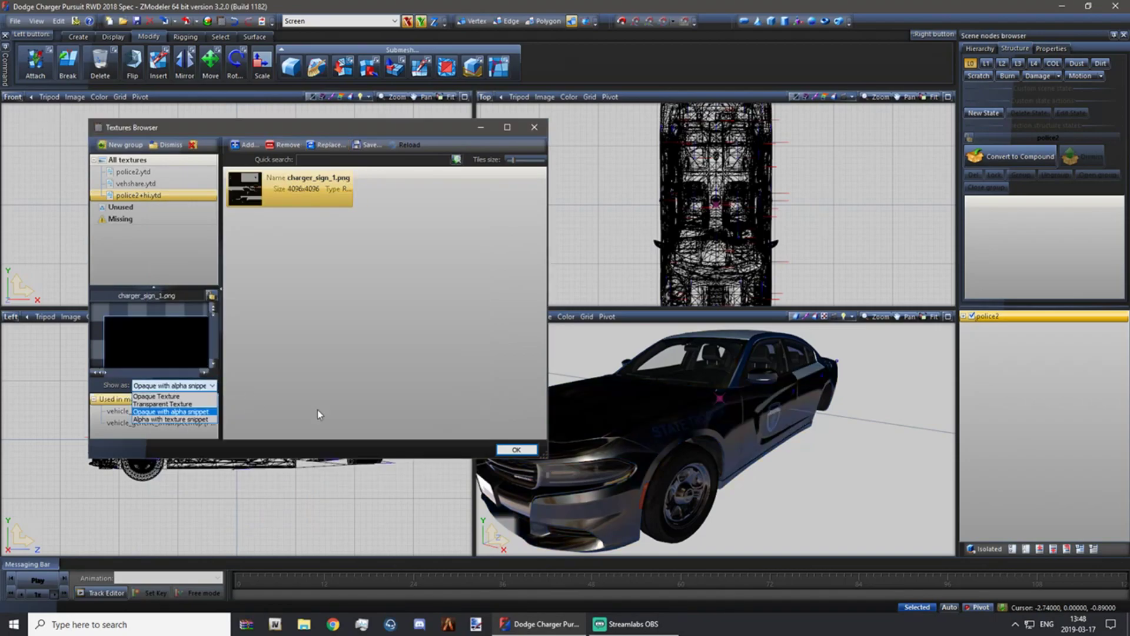
pyautogui.click(516, 451)
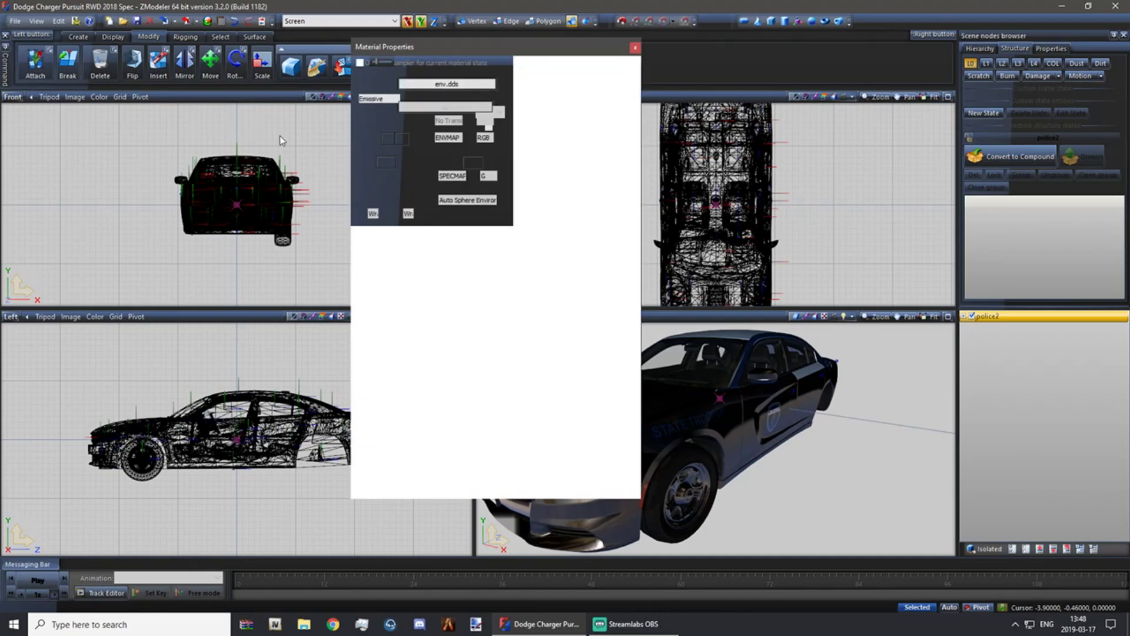
# Set the diffuse colour of both vehicle_generic_smallspecmap paint materials to white.
pyautogui.click(450, 77)
pyautogui.click(393, 305)
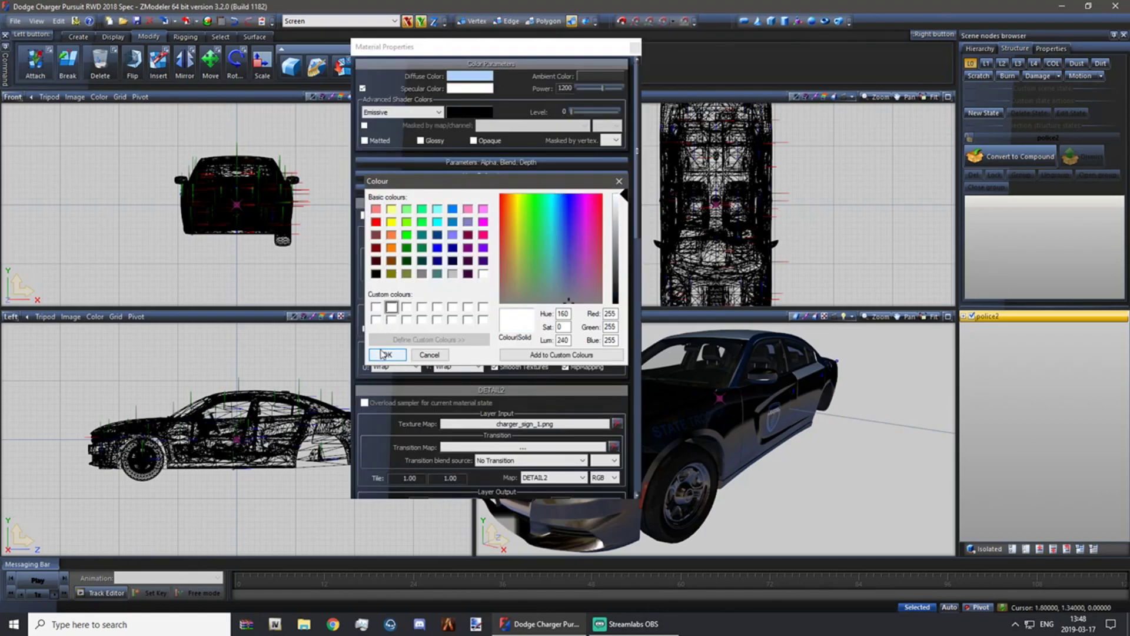
pyautogui.click(386, 355)
pyautogui.click(635, 48)
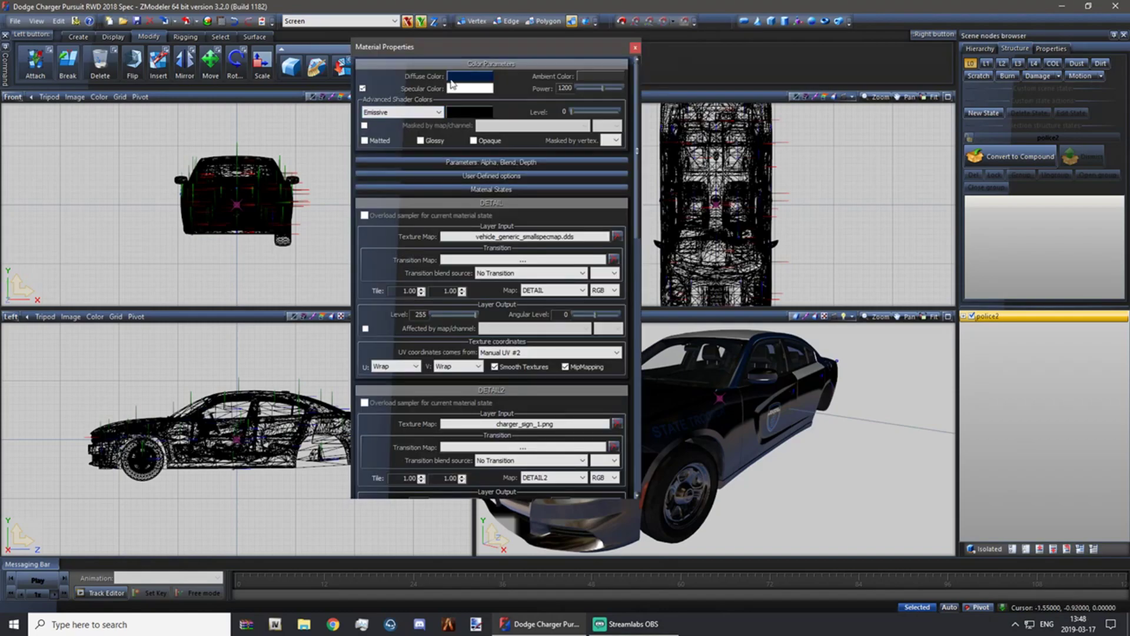
pyautogui.click(462, 77)
pyautogui.click(411, 322)
pyautogui.click(387, 355)
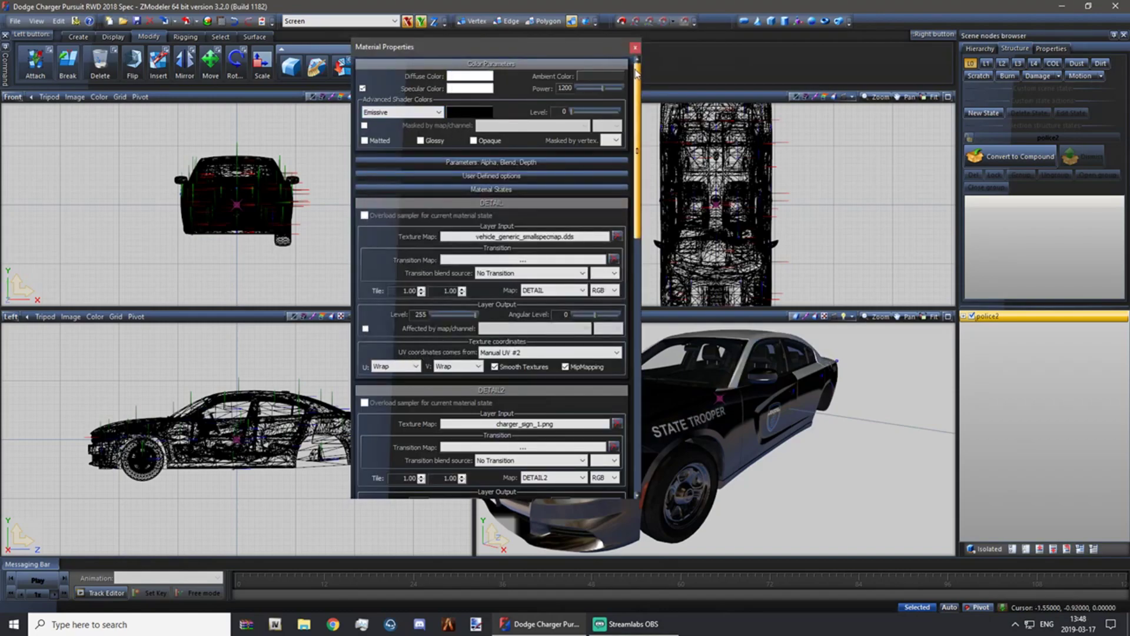
pyautogui.click(635, 49)
# Add a new Standard ZModeler2 material in the Material Browser.
pyautogui.moveTo(742, 412); pyautogui.dragTo(746, 447, button='middle')
pyautogui.scroll(5, 731, 439)
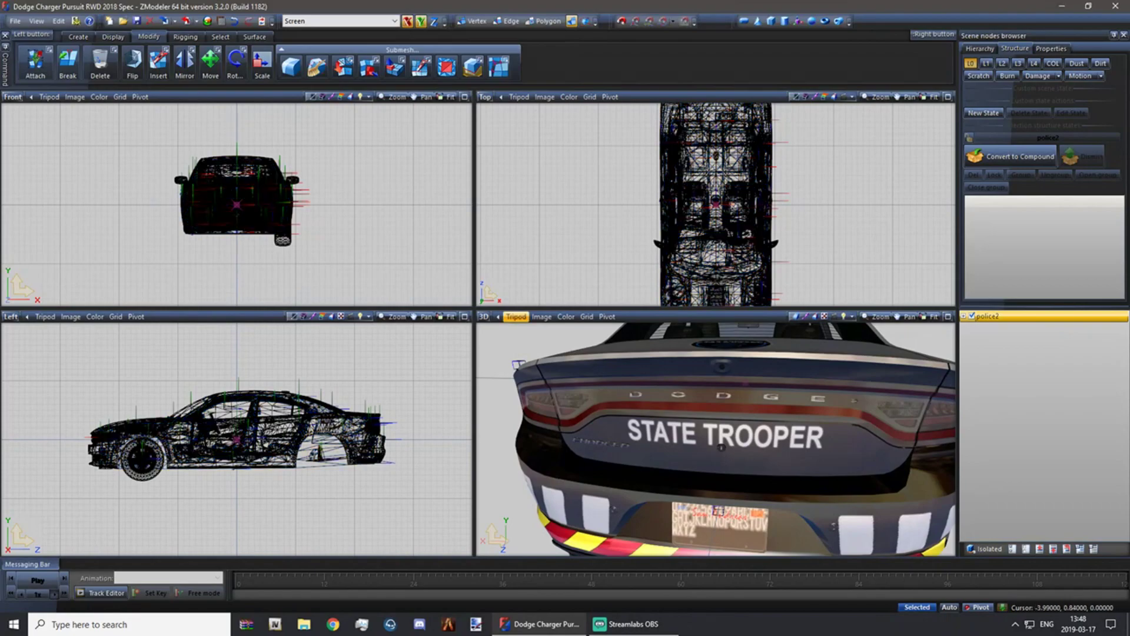
pyautogui.moveTo(0, 106); pyautogui.dragTo(23, 106)
pyautogui.moveTo(560, 83); pyautogui.dragTo(647, 96)
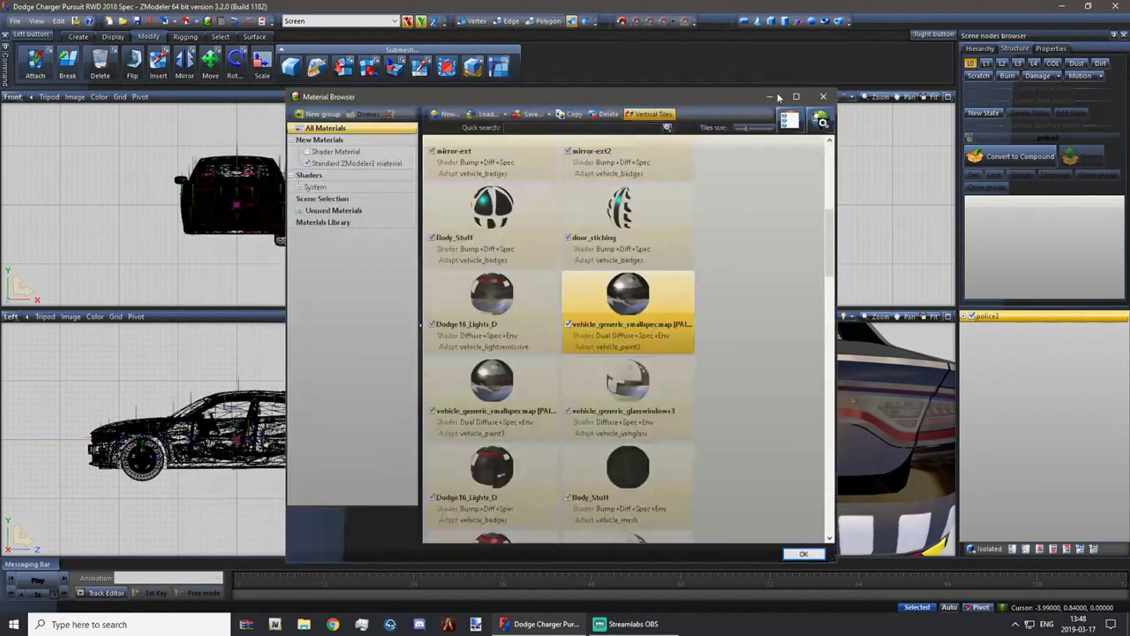
pyautogui.click(823, 96)
pyautogui.click(208, 22)
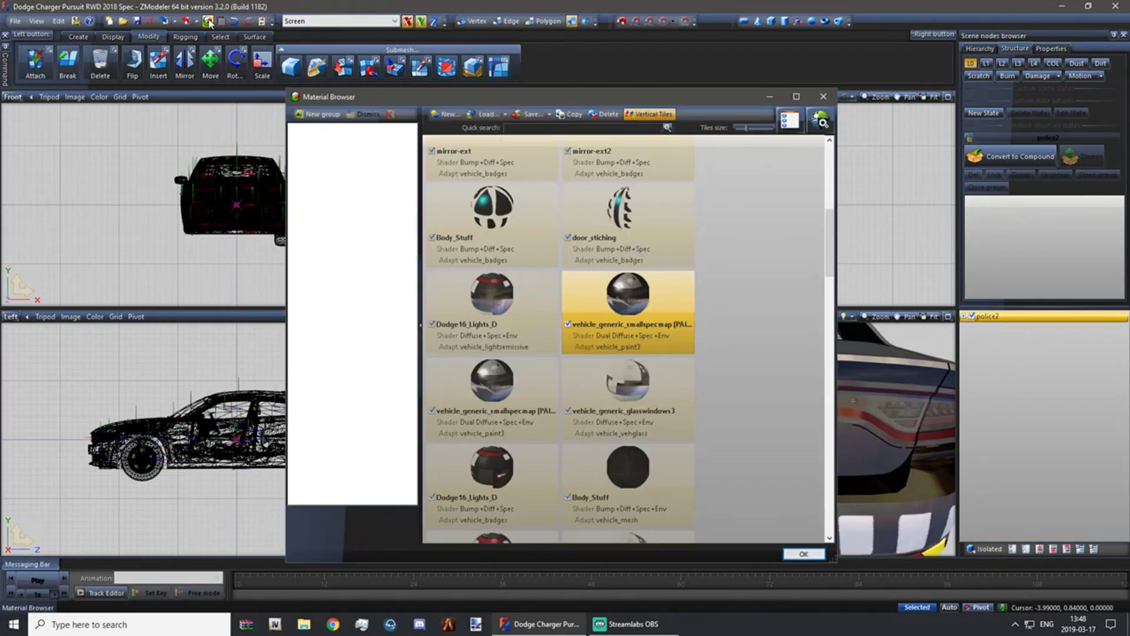
pyautogui.moveTo(421, 104); pyautogui.dragTo(422, 94)
pyautogui.click(448, 104)
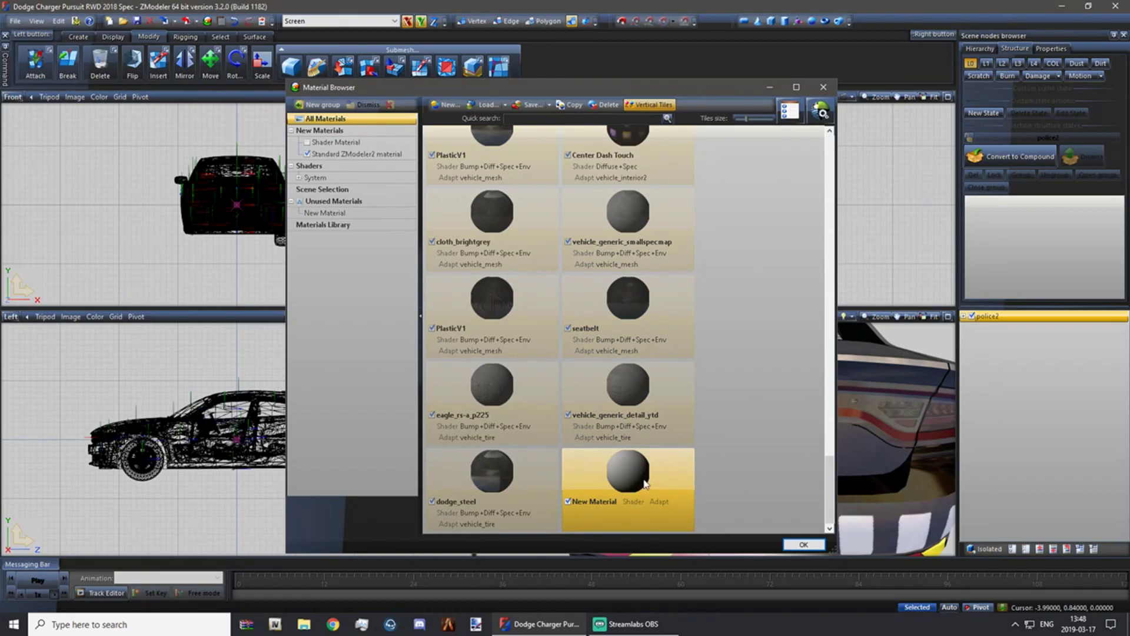
# Rename the new material as Reflective.
pyautogui.click(616, 501)
pyautogui.moveTo(616, 501); pyautogui.dragTo(460, 476)
pyautogui.write('Reflective')
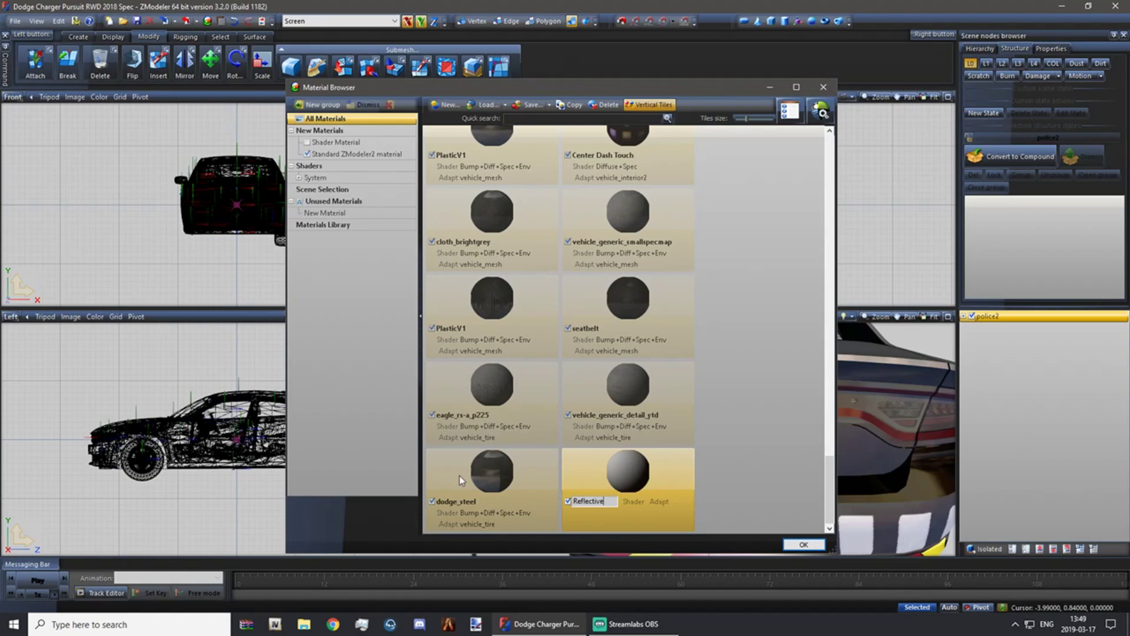
pyautogui.press('Return')
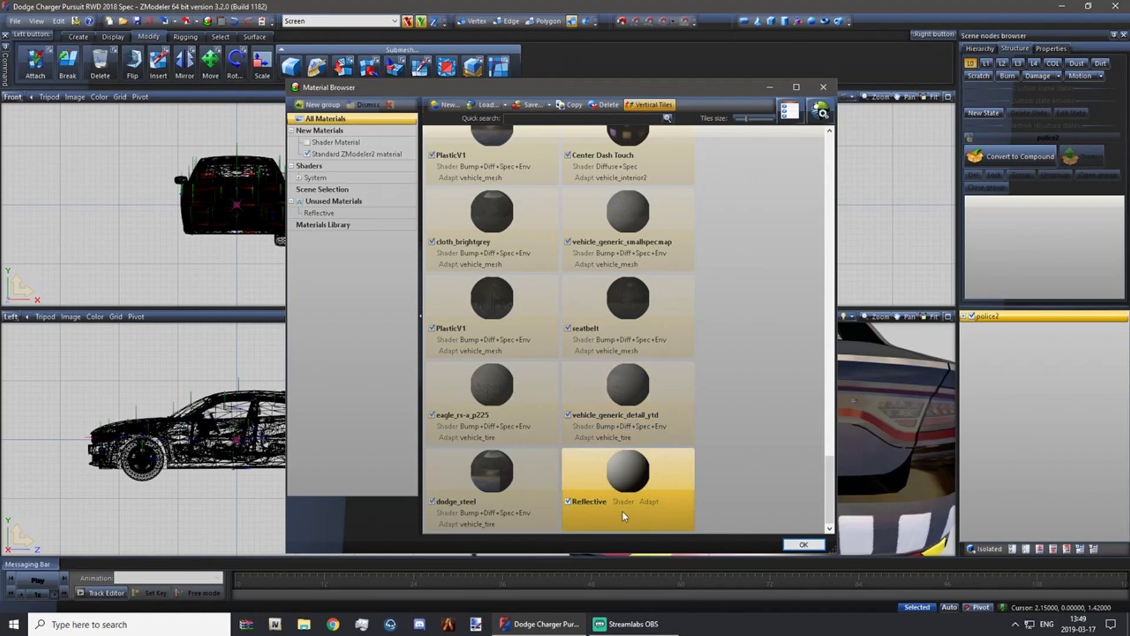
# Apply the GTAV vehicle generic preset vehicle_decal to the Reflective material.
pyautogui.click(820, 111)
pyautogui.moveTo(834, 149)
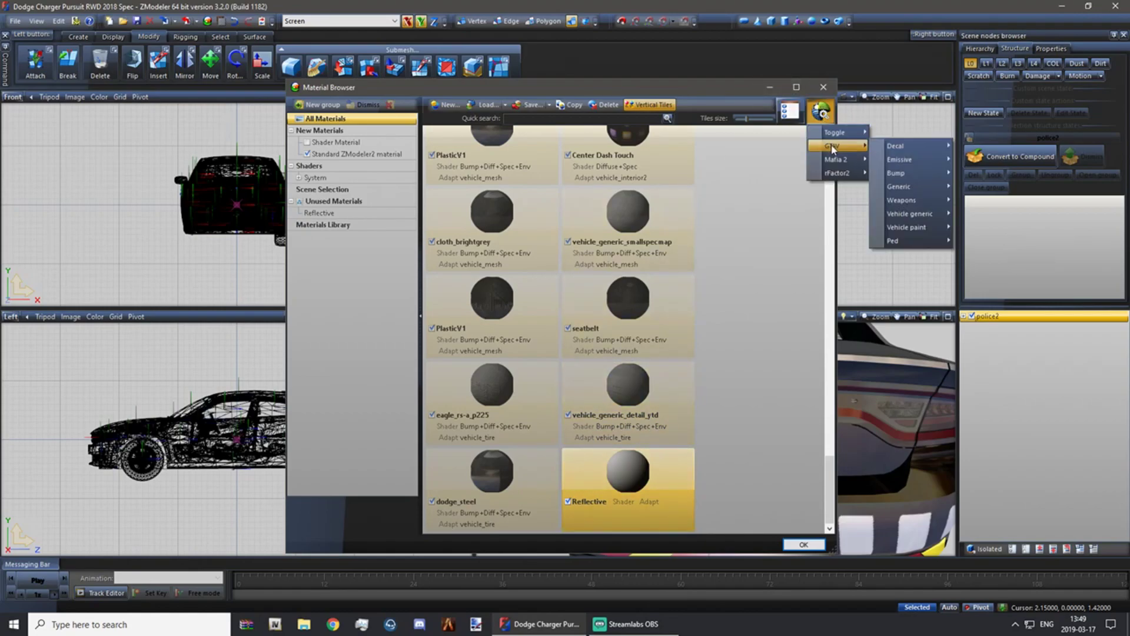
pyautogui.moveTo(923, 213)
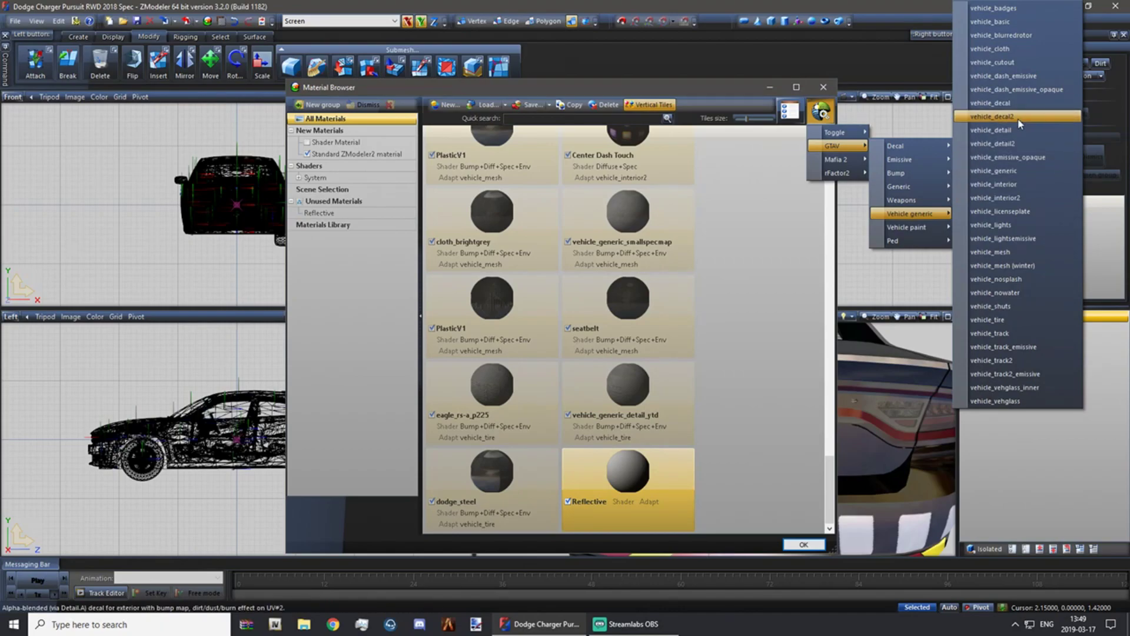
pyautogui.click(987, 104)
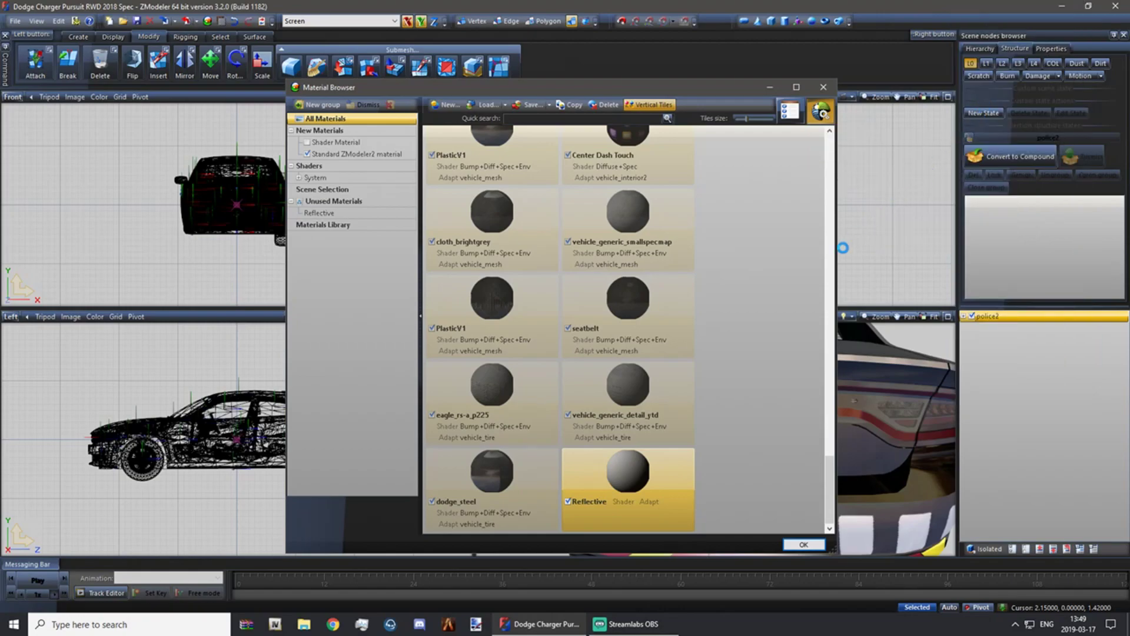
# In the material properties, replace the DETAIL layer's dodge_steel.png texture with ChargerReflect.png loaded from the Desktop.
pyautogui.moveTo(641, 476); pyautogui.dragTo(574, 188)
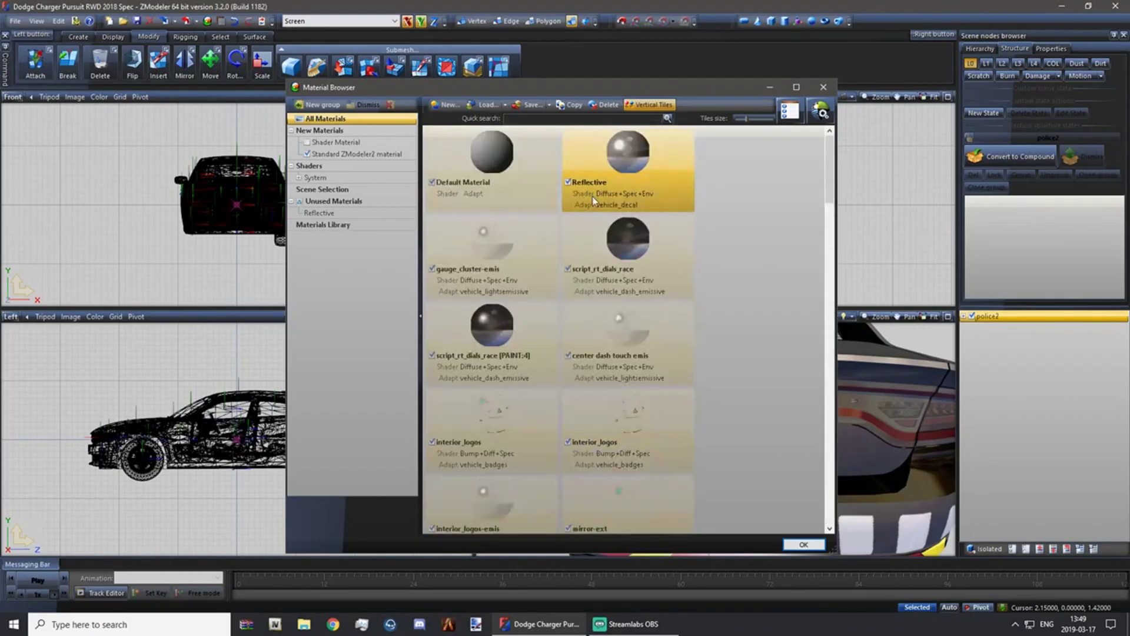
pyautogui.click(795, 119)
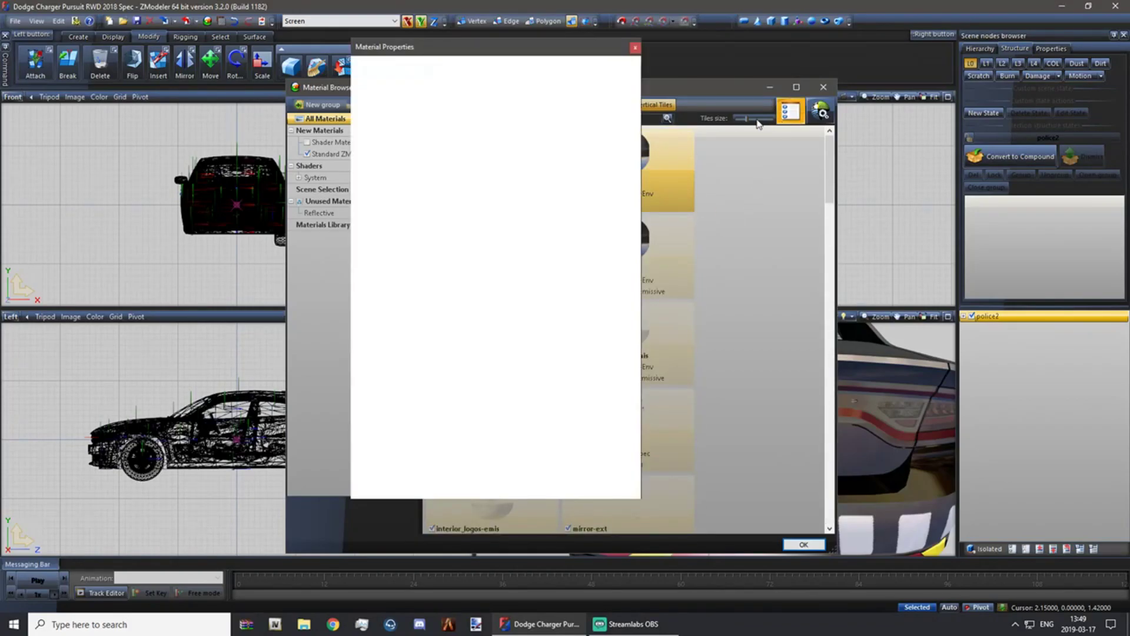
pyautogui.moveTo(548, 52)
pyautogui.mouseDown()
pyautogui.moveTo(724, 64)
pyautogui.moveTo(738, 84)
pyautogui.mouseUp()
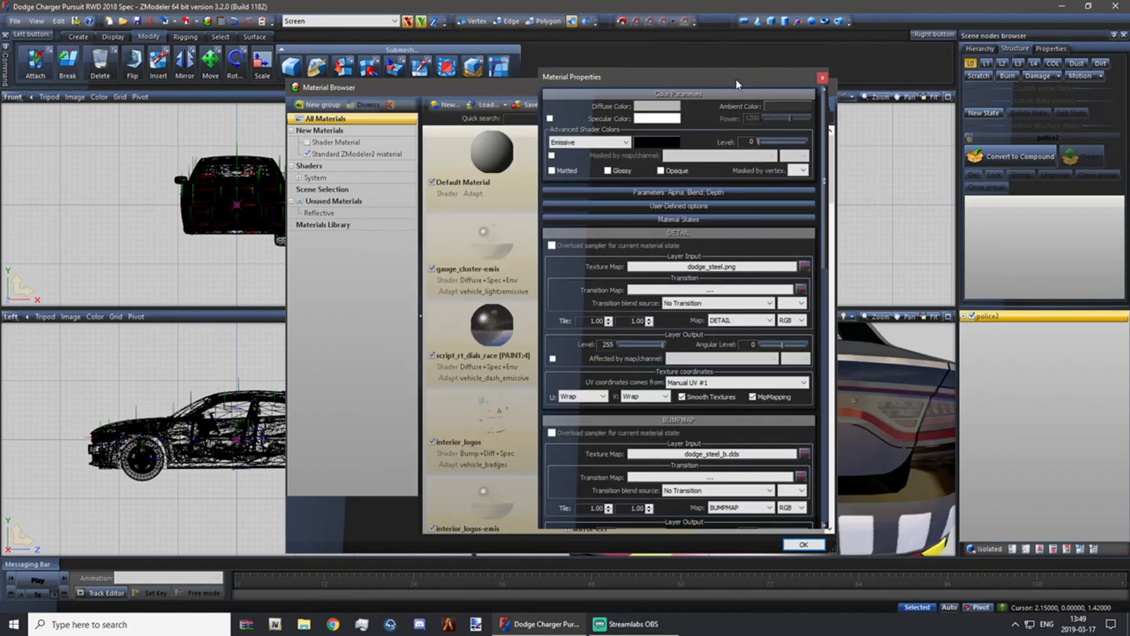
pyautogui.doubleClick(736, 266)
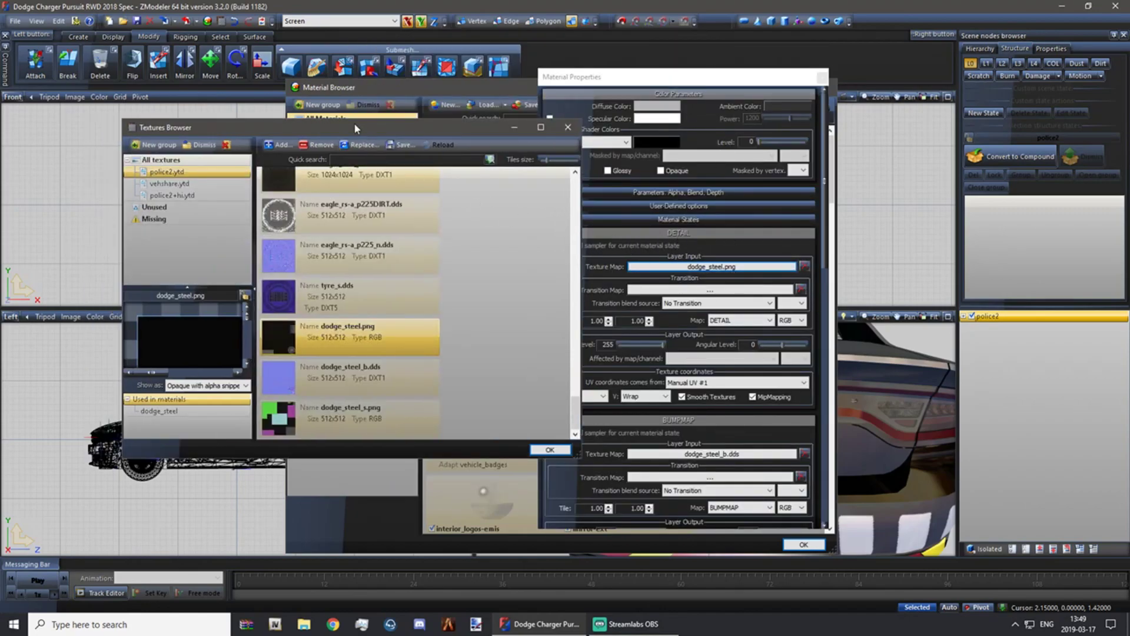
pyautogui.moveTo(354, 128); pyautogui.dragTo(574, 177)
pyautogui.click(514, 196)
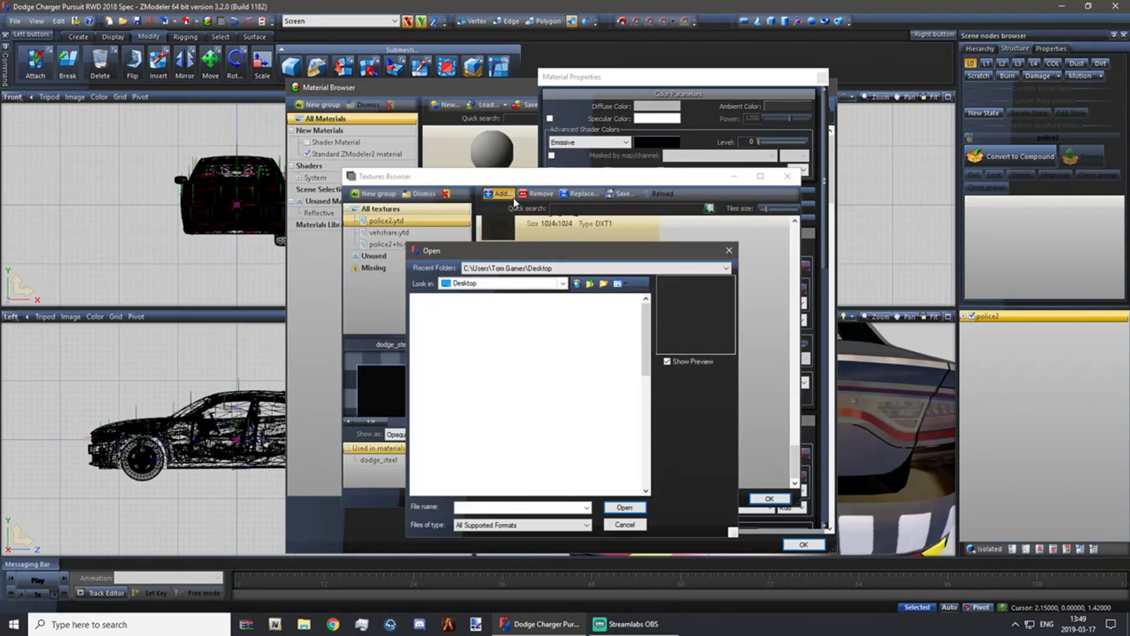
pyautogui.scroll(-10, 487, 361)
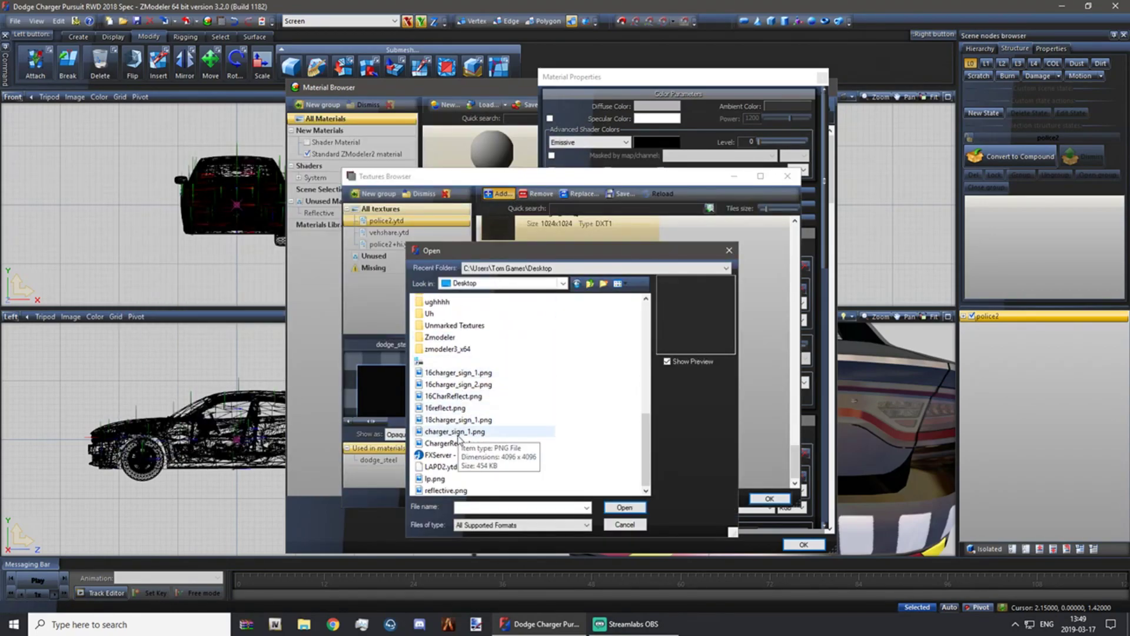
pyautogui.doubleClick(454, 442)
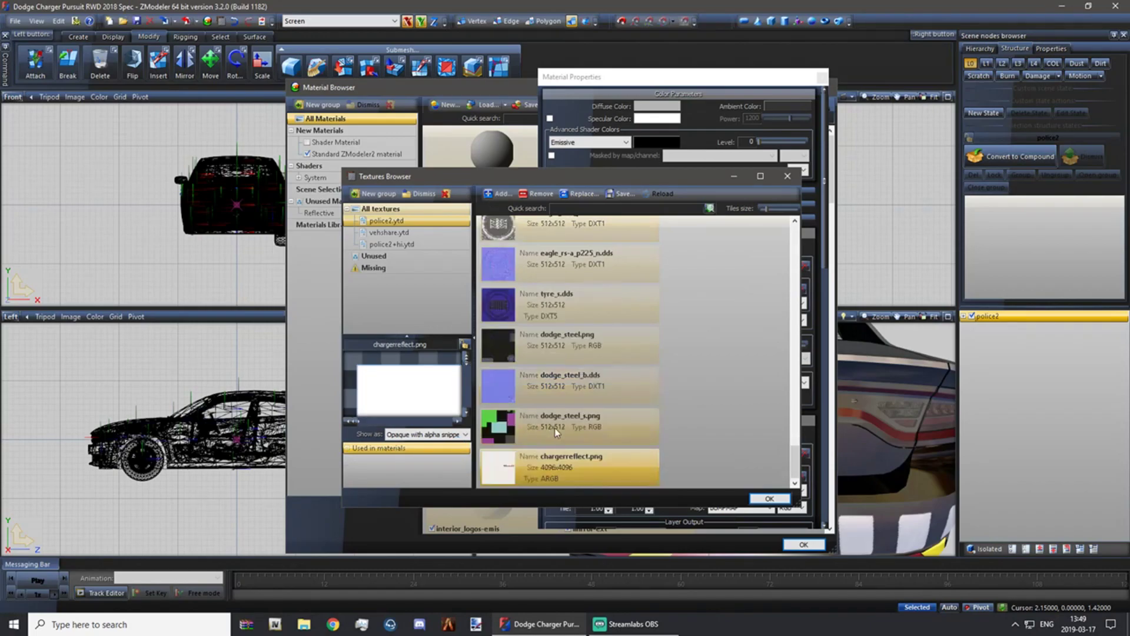
pyautogui.moveTo(417, 402)
pyautogui.mouseDown()
pyautogui.moveTo(389, 371)
pyautogui.moveTo(425, 402)
pyautogui.moveTo(407, 379)
pyautogui.moveTo(425, 390)
pyautogui.moveTo(405, 385)
pyautogui.mouseUp()
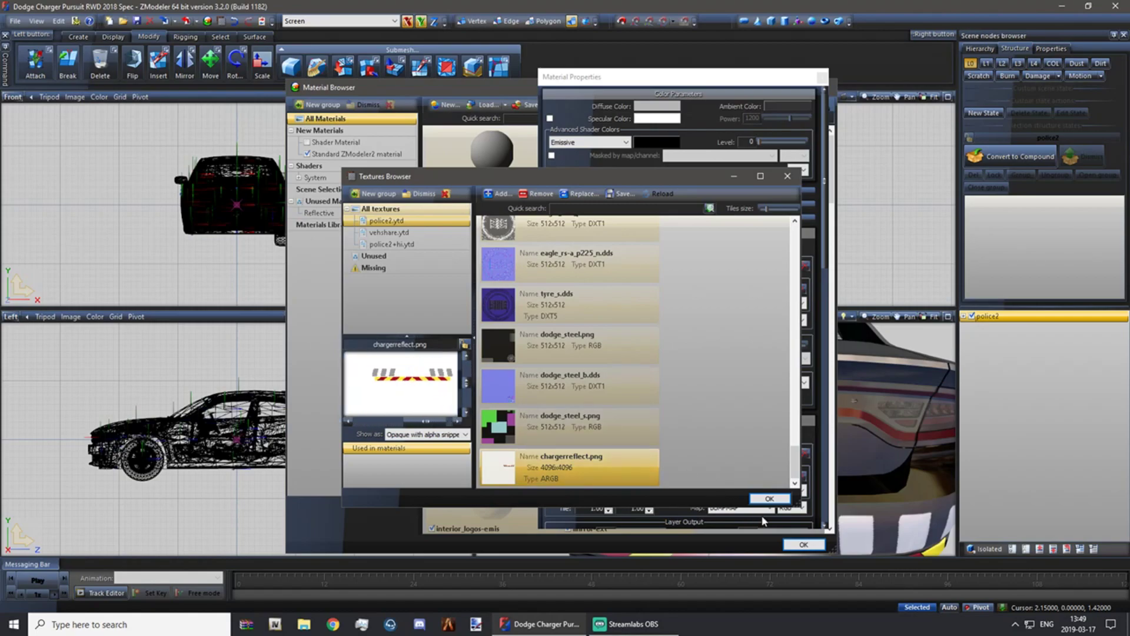
pyautogui.click(769, 499)
pyautogui.click(769, 500)
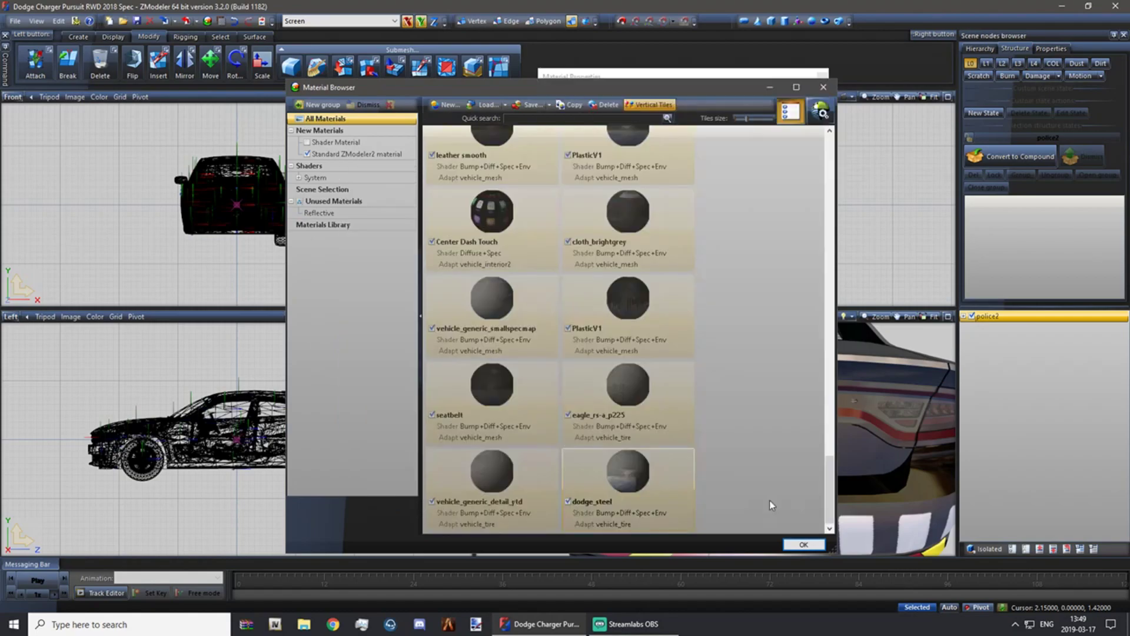
# Assign the existing CHRB-DIRT.dds texture to the material's MASK layer.
pyautogui.click(582, 76)
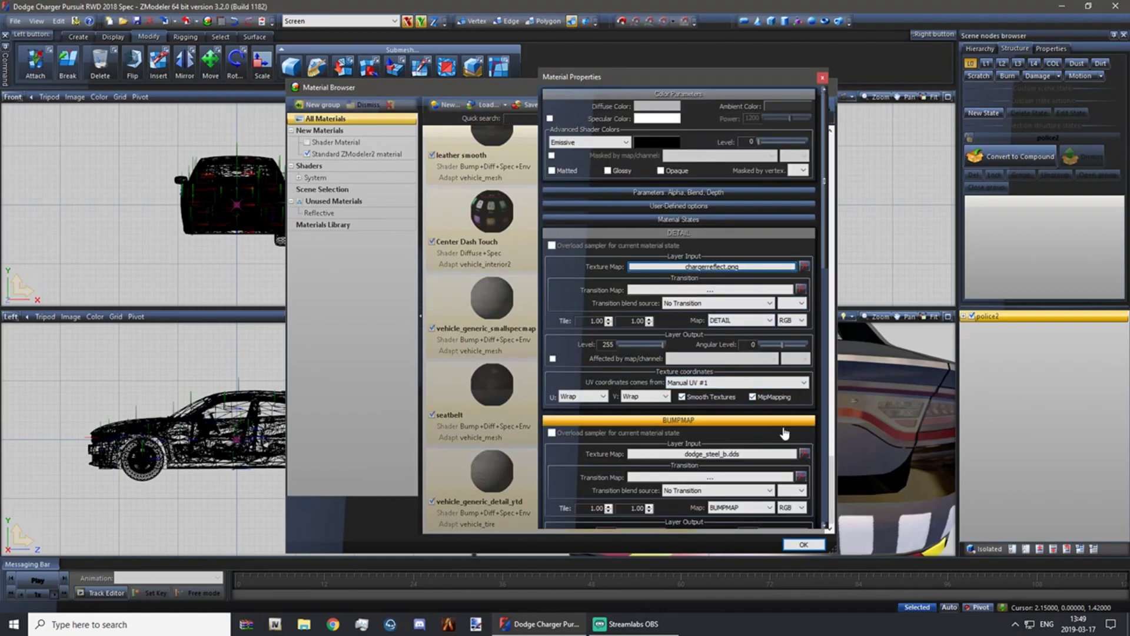
pyautogui.scroll(-1, 739, 444)
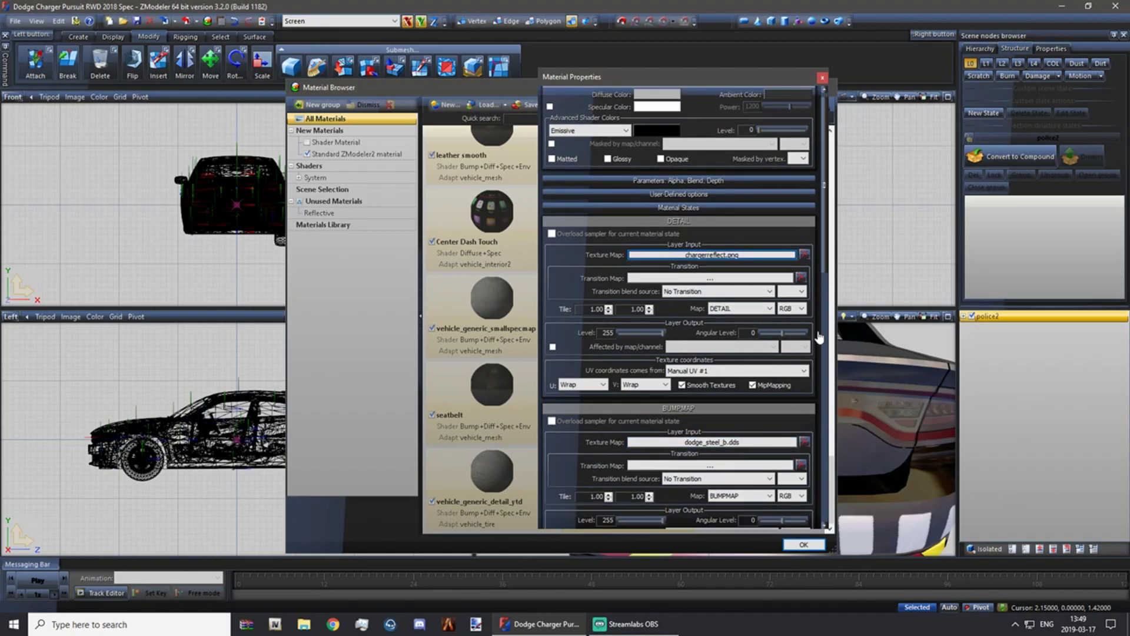
pyautogui.moveTo(826, 268); pyautogui.dragTo(826, 350)
pyautogui.click(761, 423)
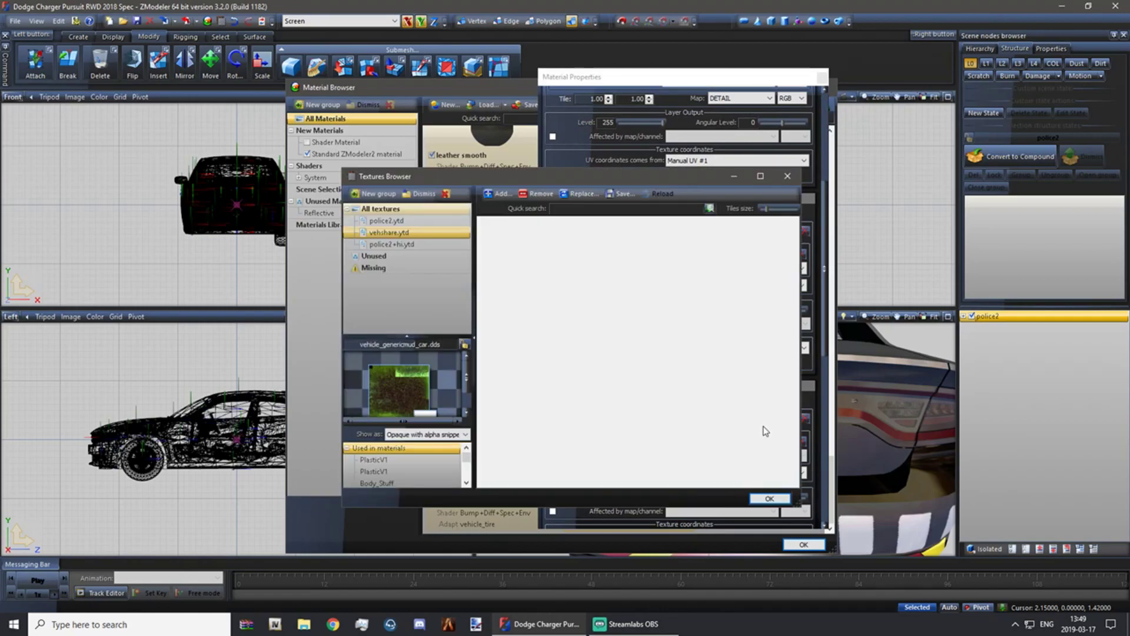
pyautogui.click(553, 209)
pyautogui.write('CHR')
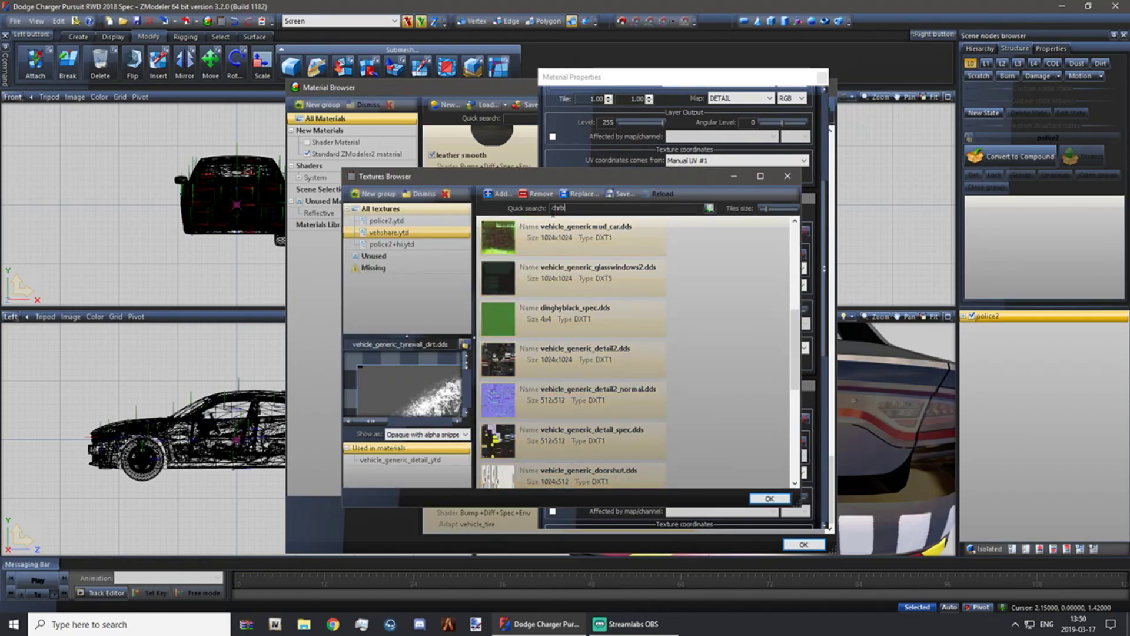
pyautogui.press('BackSpace')
pyautogui.press('BackSpace')
pyautogui.press('BackSpace')
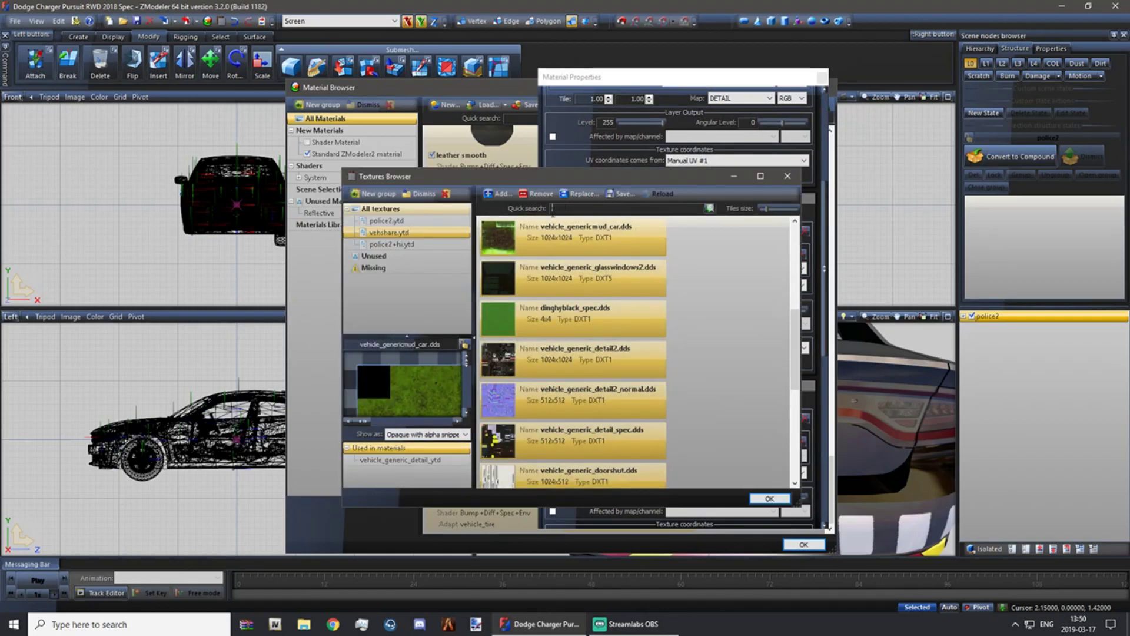
pyautogui.click(386, 221)
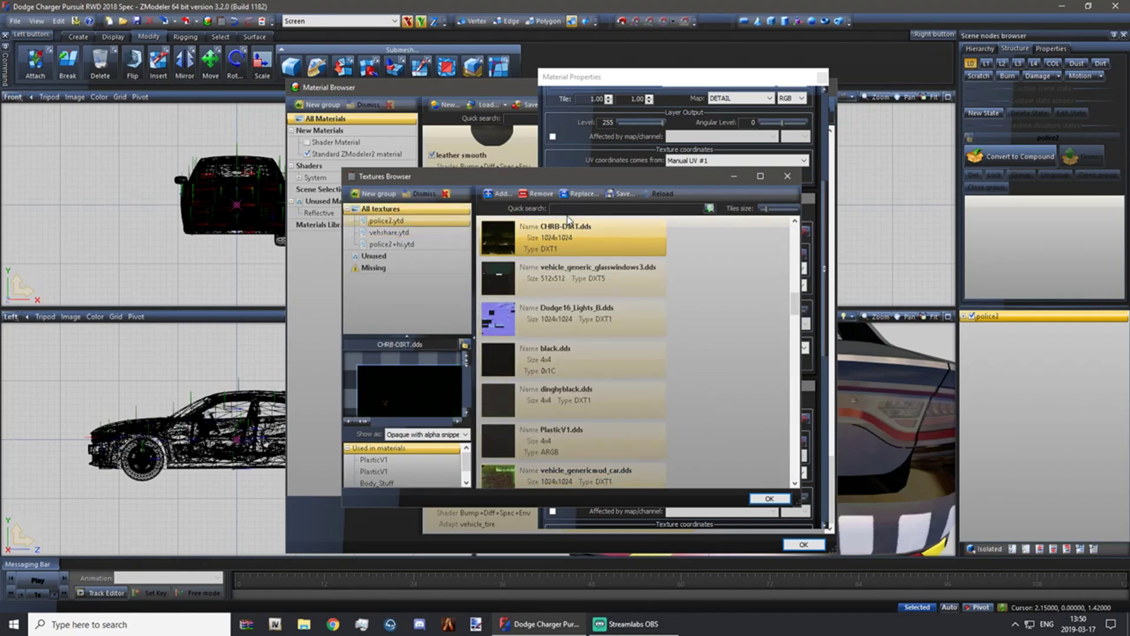
pyautogui.doubleClick(570, 233)
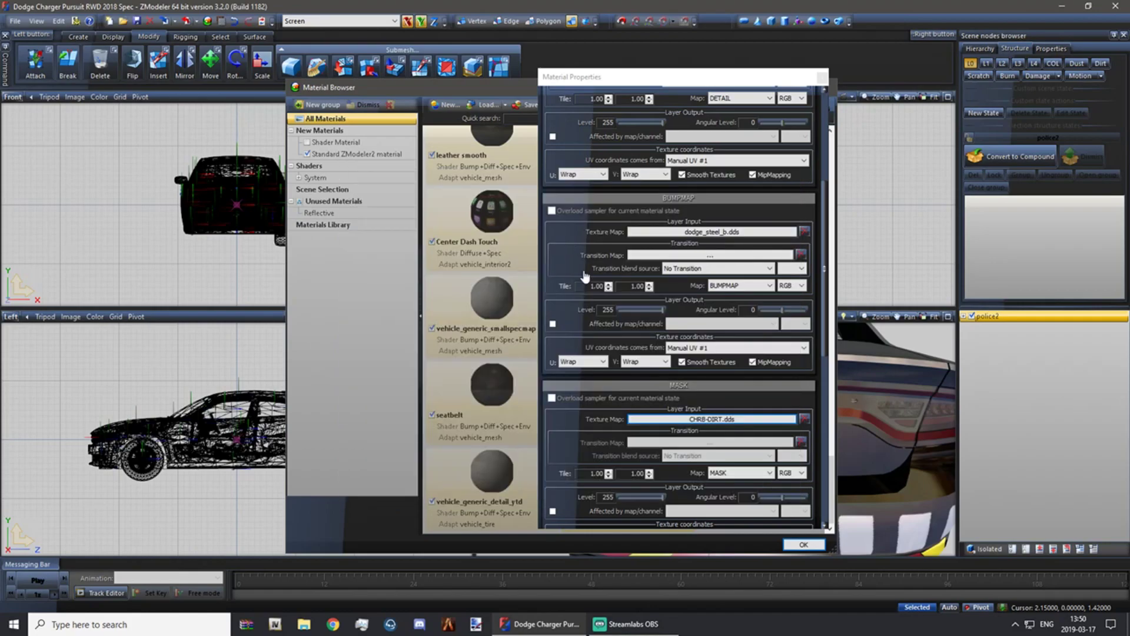
# Replace the BUMPMAP layer's texture with blank_normal.dds from the loaded textures.
pyautogui.doubleClick(743, 232)
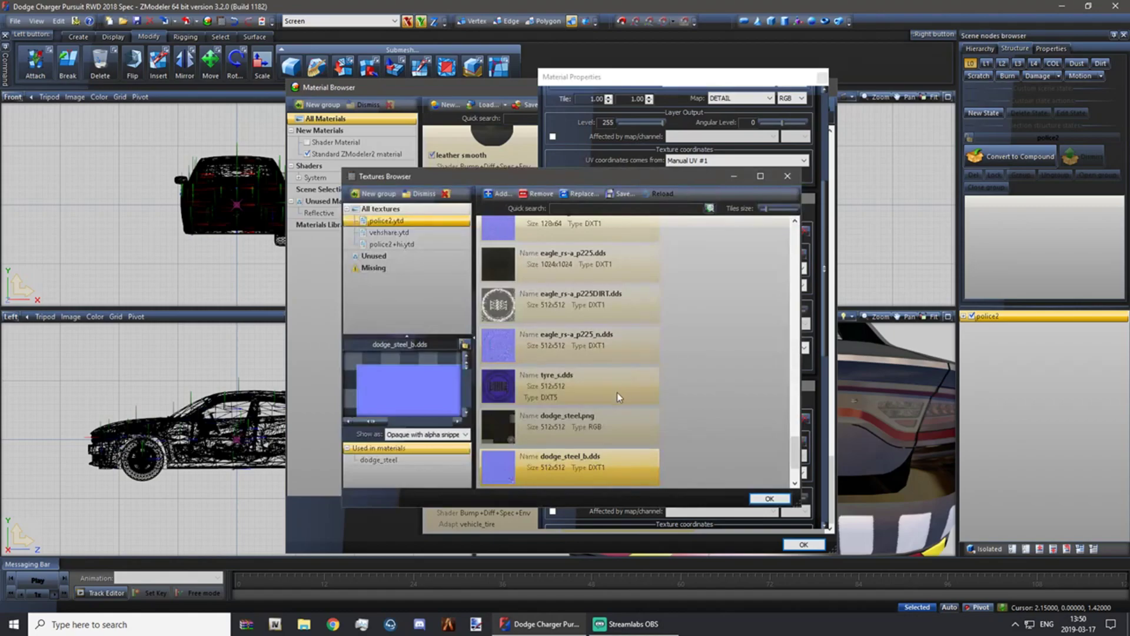
pyautogui.write('blank_')
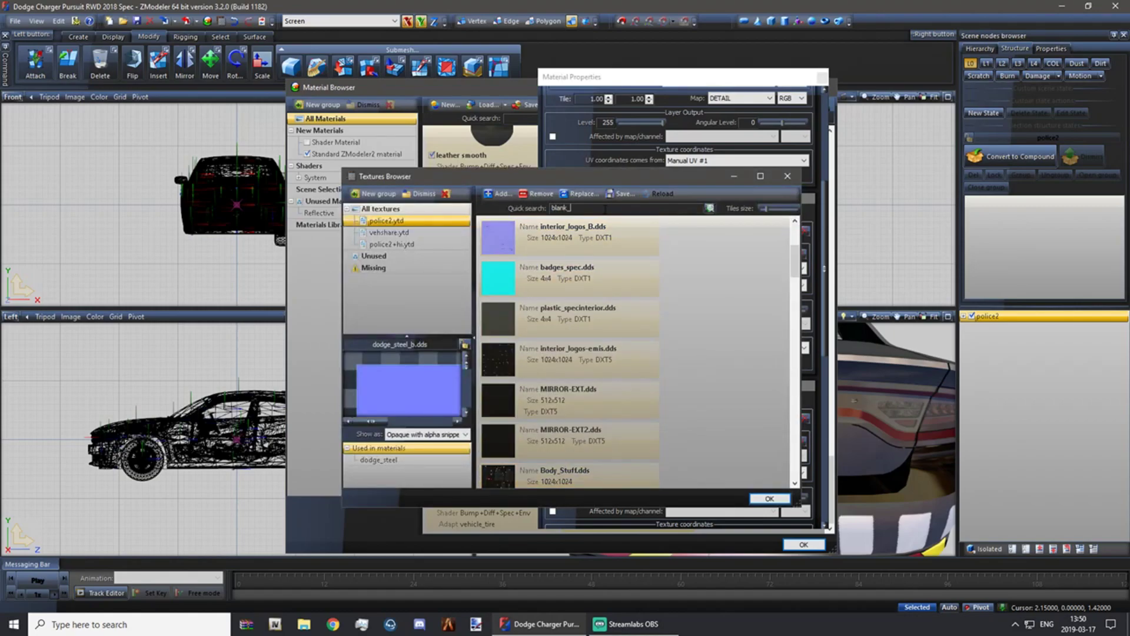
pyautogui.click(437, 206)
pyautogui.click(582, 204)
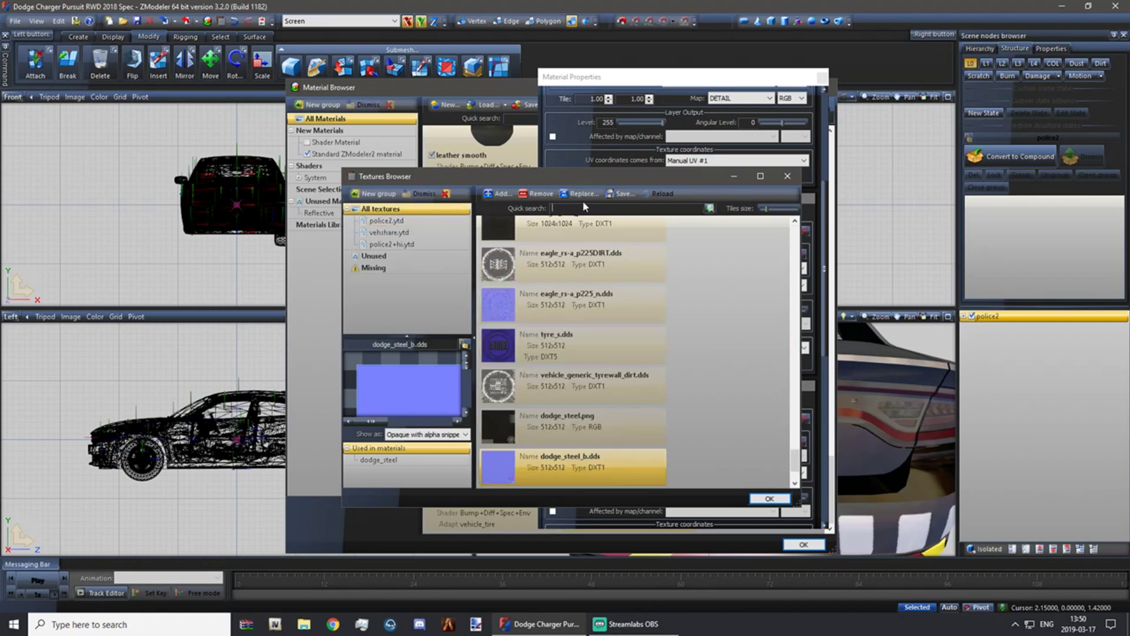
pyautogui.write('blank')
pyautogui.click(579, 219)
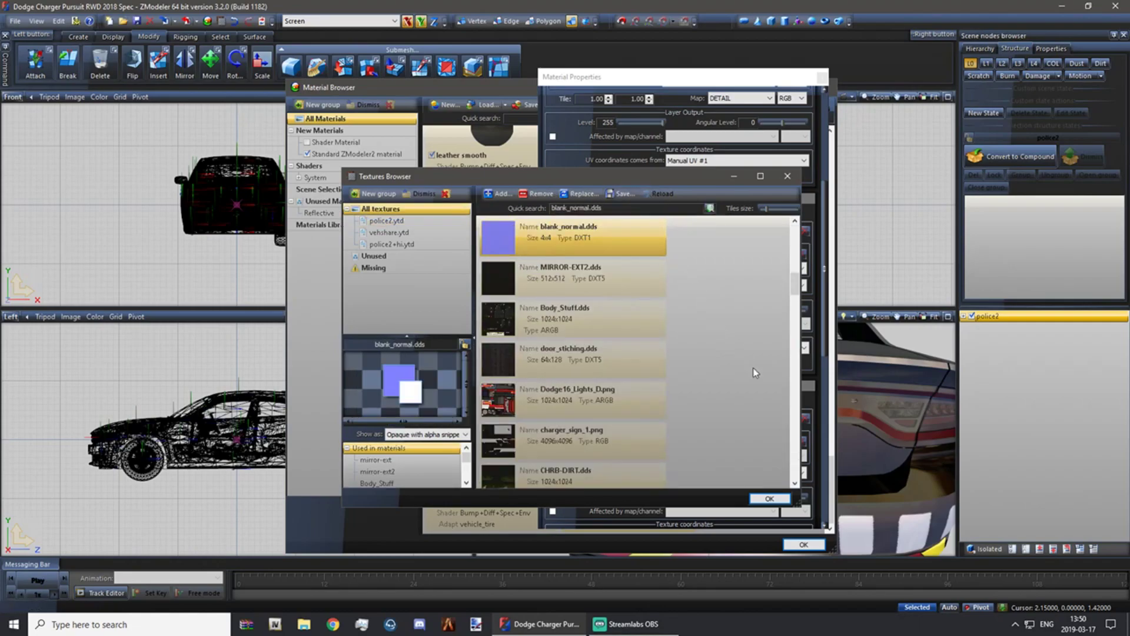
pyautogui.click(771, 499)
# Assign vehicle_generic_smallspecmap.dds to the SPECMAP layer, and close the material properties and the Material Browser.
pyautogui.scroll(-3, 727, 310)
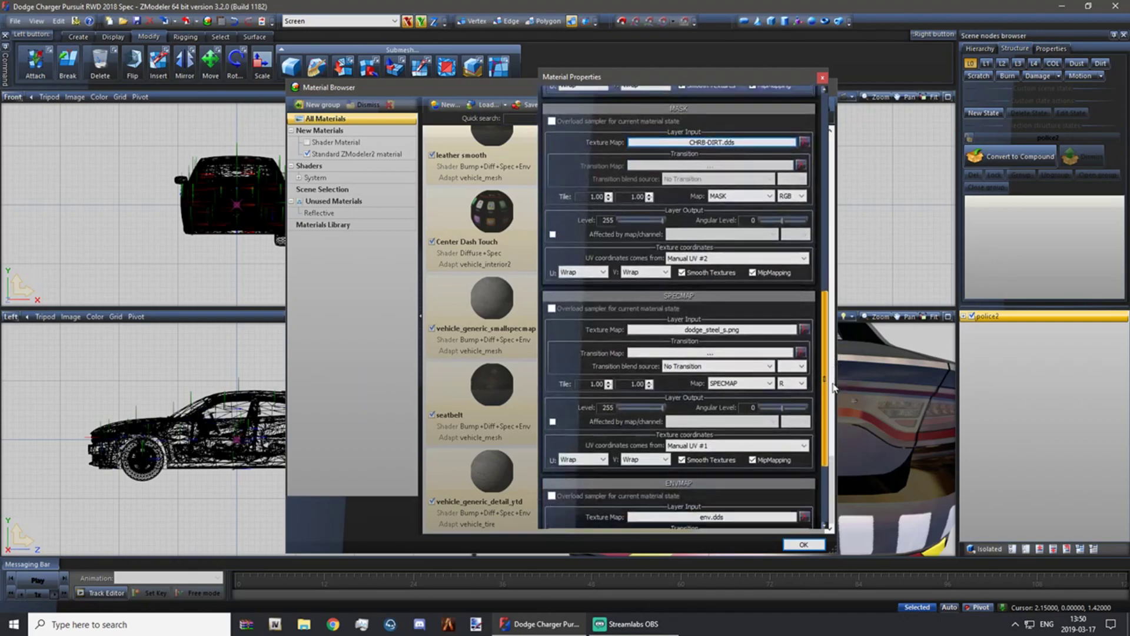
pyautogui.click(726, 295)
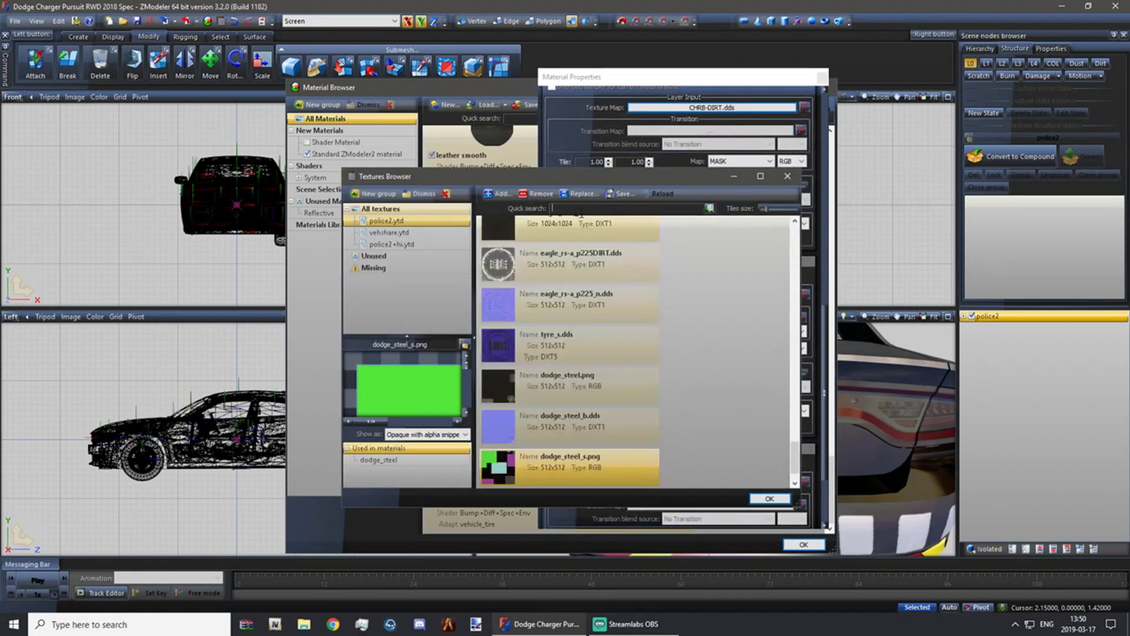
pyautogui.write('smo')
pyautogui.press('BackSpace')
pyautogui.press('BackSpace')
pyautogui.press('BackSpace')
pyautogui.press('BackSpace')
pyautogui.press('BackSpace')
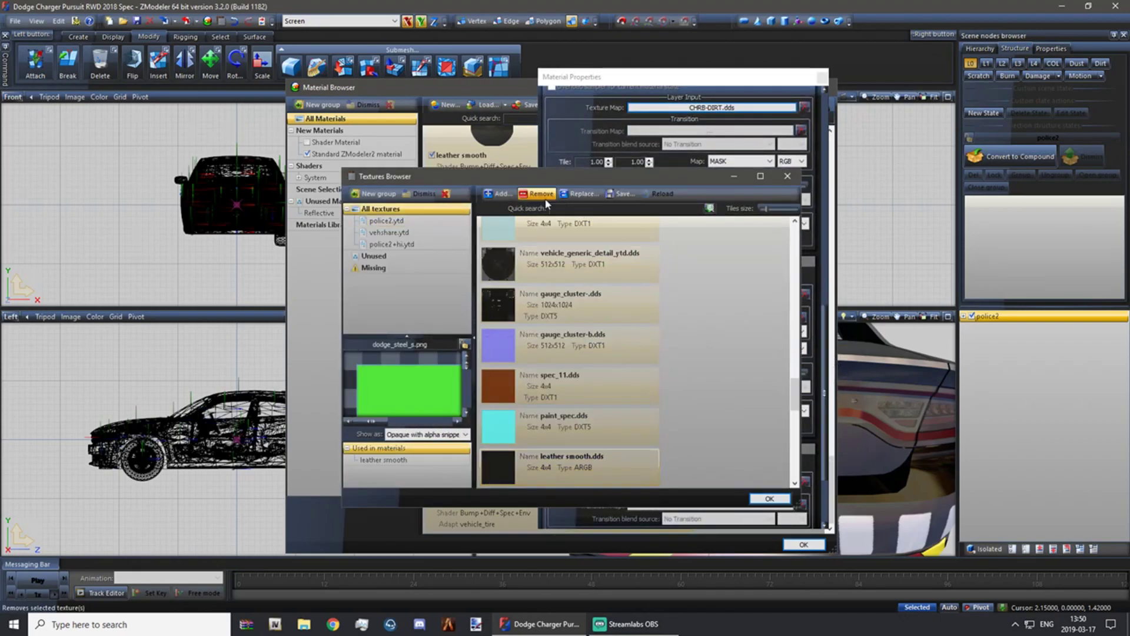
pyautogui.write('small')
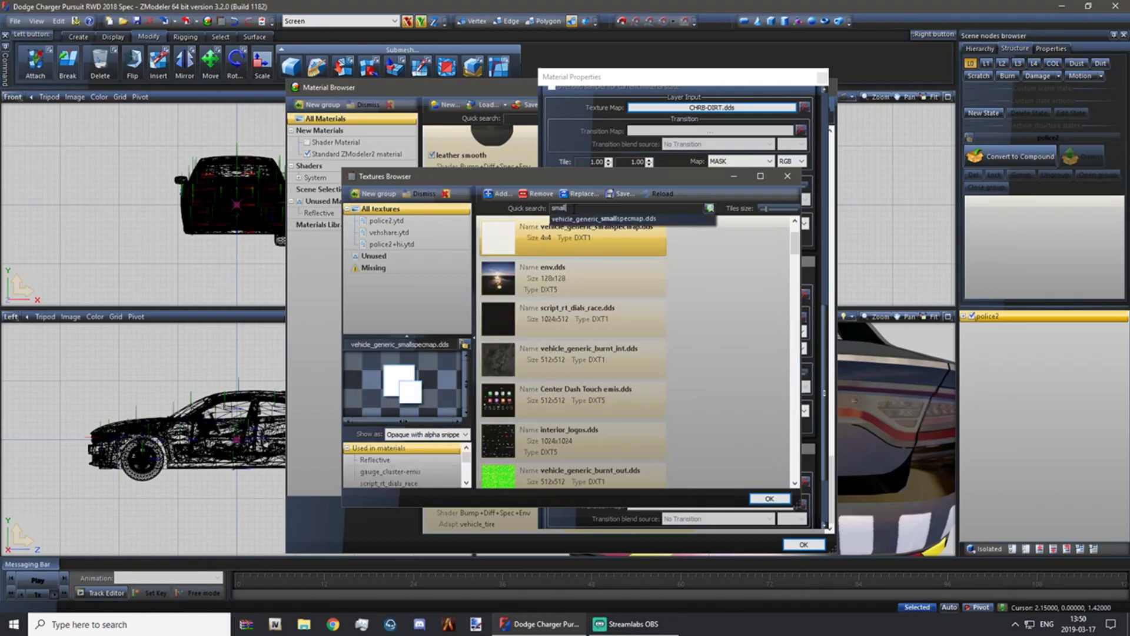
pyautogui.doubleClick(528, 243)
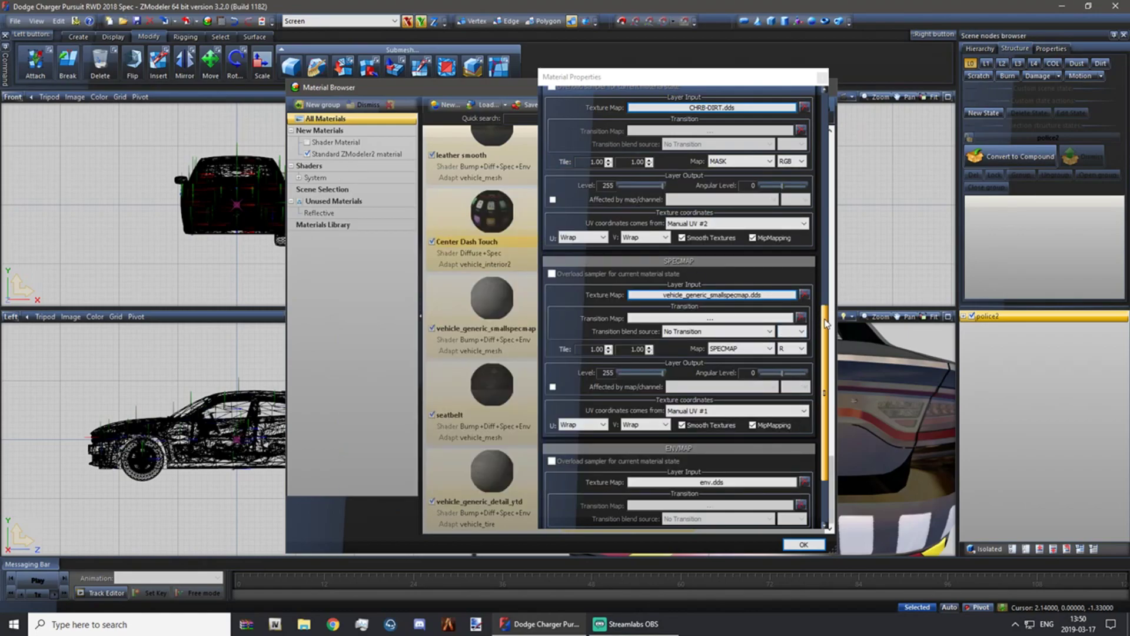
pyautogui.scroll(-2, 810, 315)
pyautogui.click(822, 80)
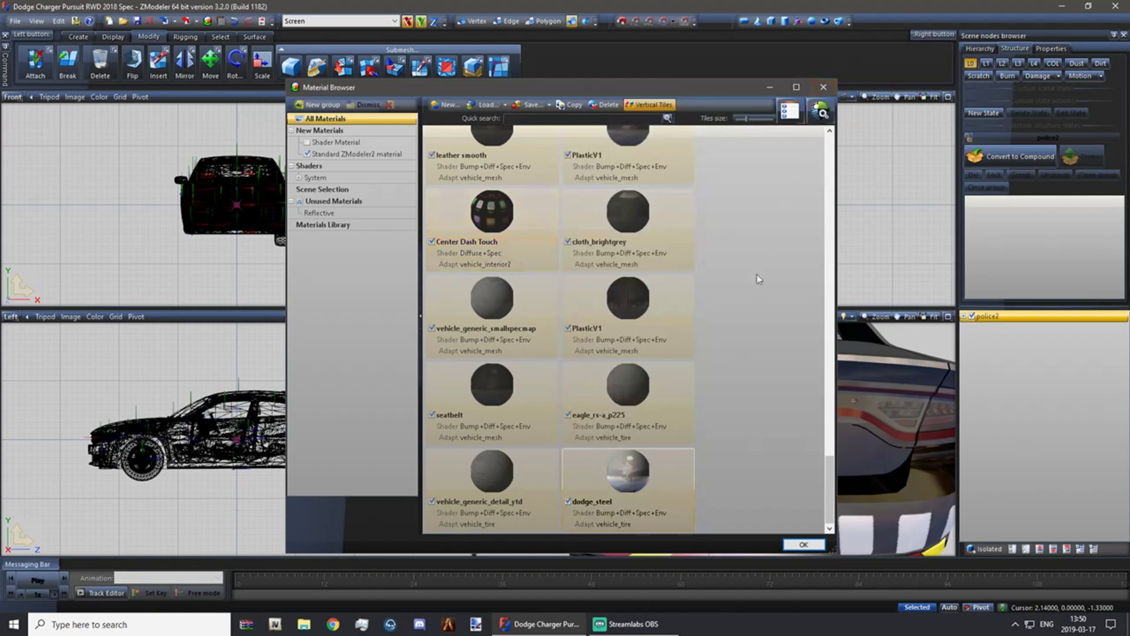
pyautogui.scroll(15, 766, 510)
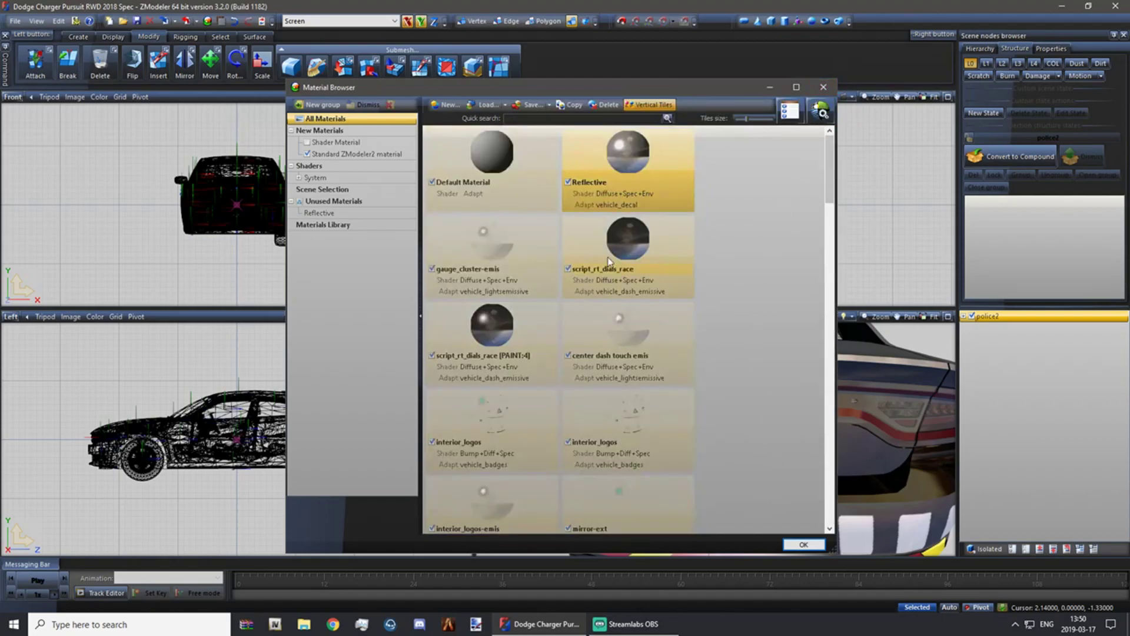
pyautogui.click(806, 547)
# Hide the whole police2 model and show only its rear bumper, bumper_r.
pyautogui.moveTo(812, 502); pyautogui.dragTo(787, 488, button='middle')
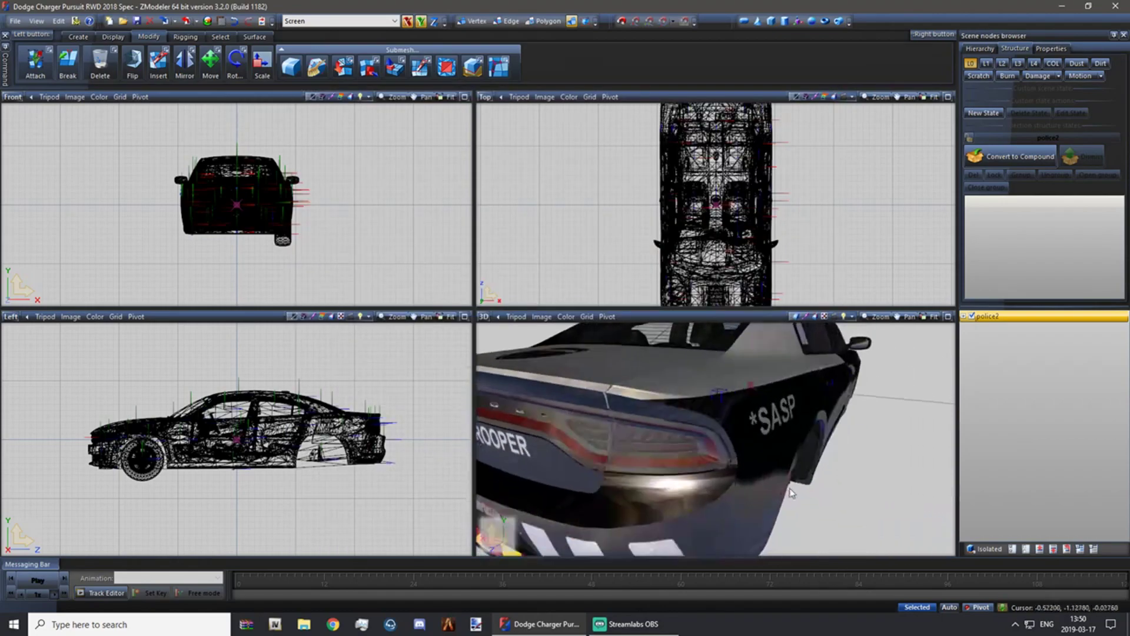
pyautogui.scroll(-5, 786, 488)
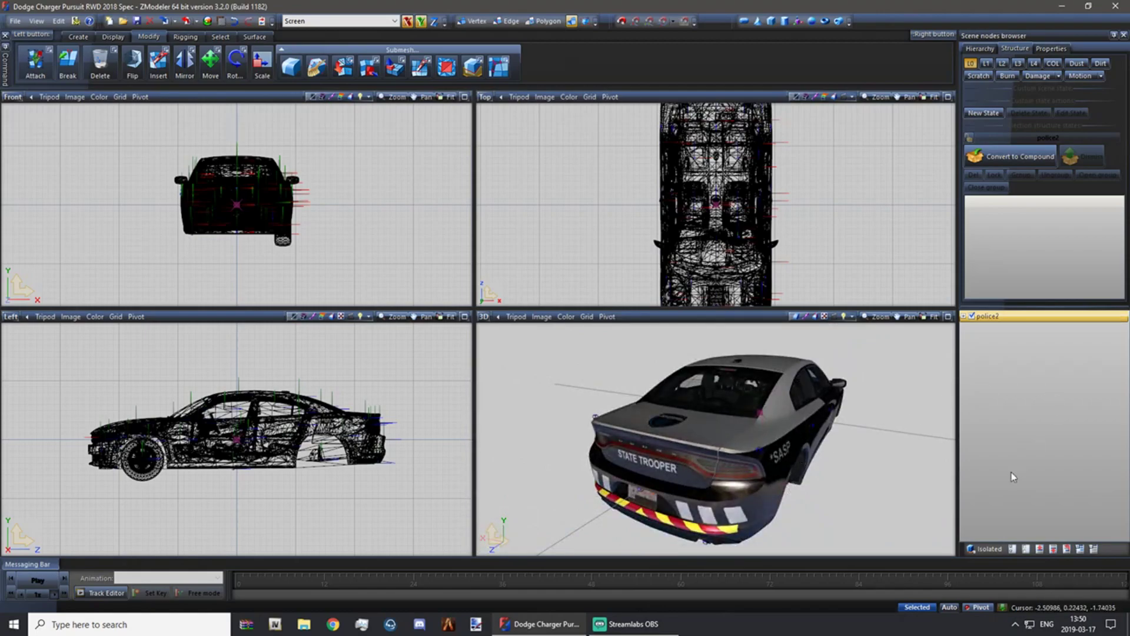
pyautogui.click(972, 316)
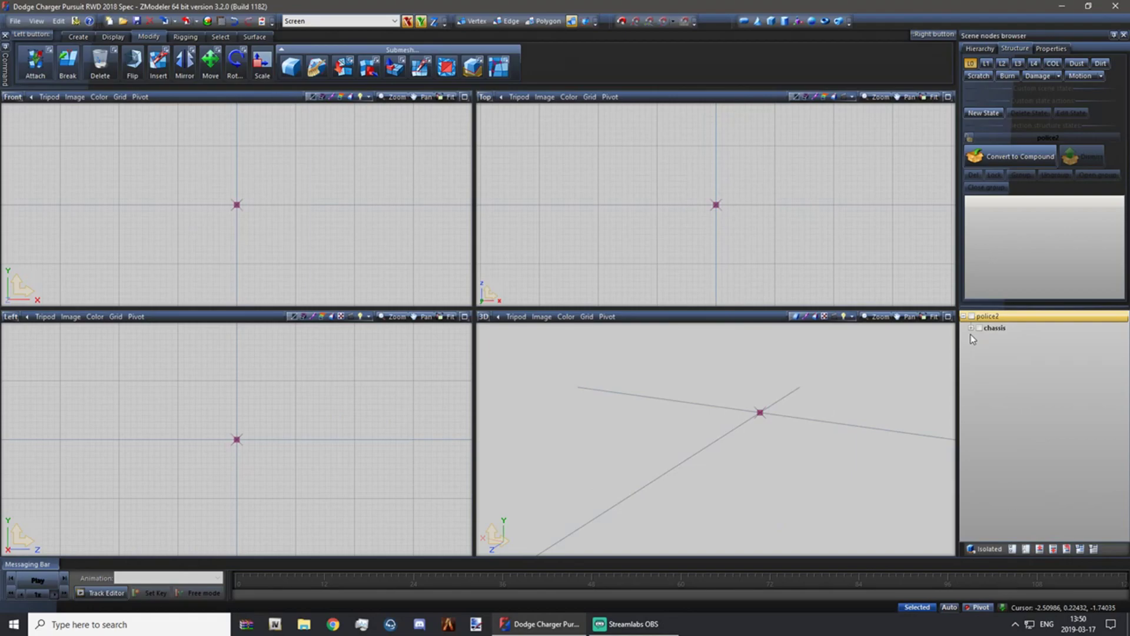
pyautogui.click(963, 316)
pyautogui.scroll(-5, 1001, 427)
pyautogui.scroll(-3, 1001, 427)
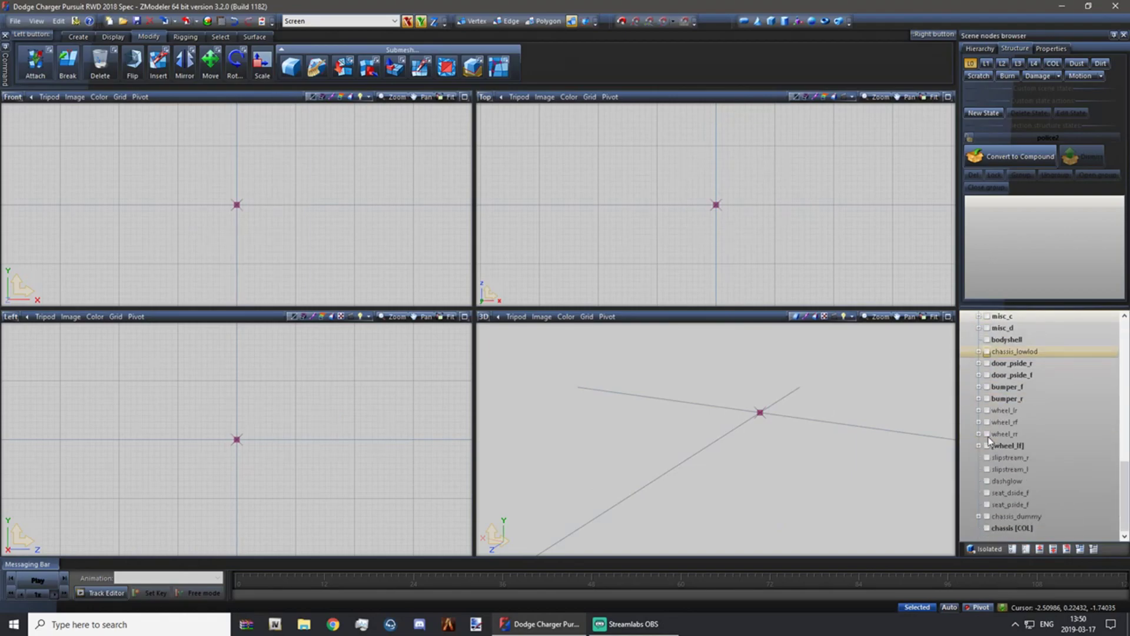
pyautogui.scroll(8, 1001, 447)
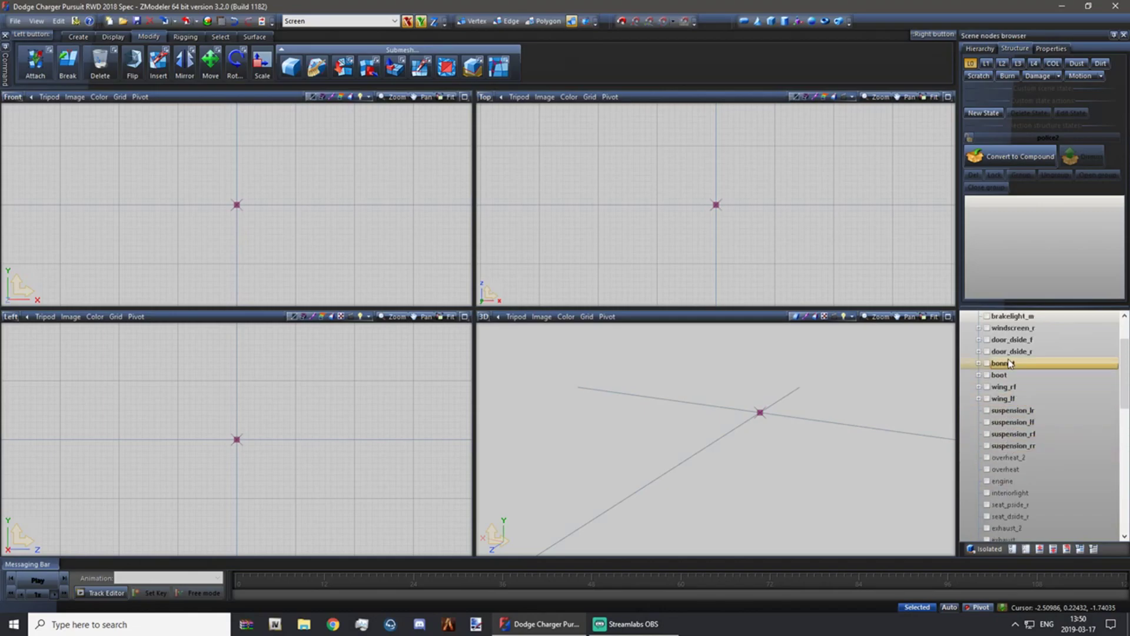
pyautogui.scroll(2, 1005, 345)
pyautogui.scroll(-2, 994, 400)
pyautogui.scroll(-7, 994, 407)
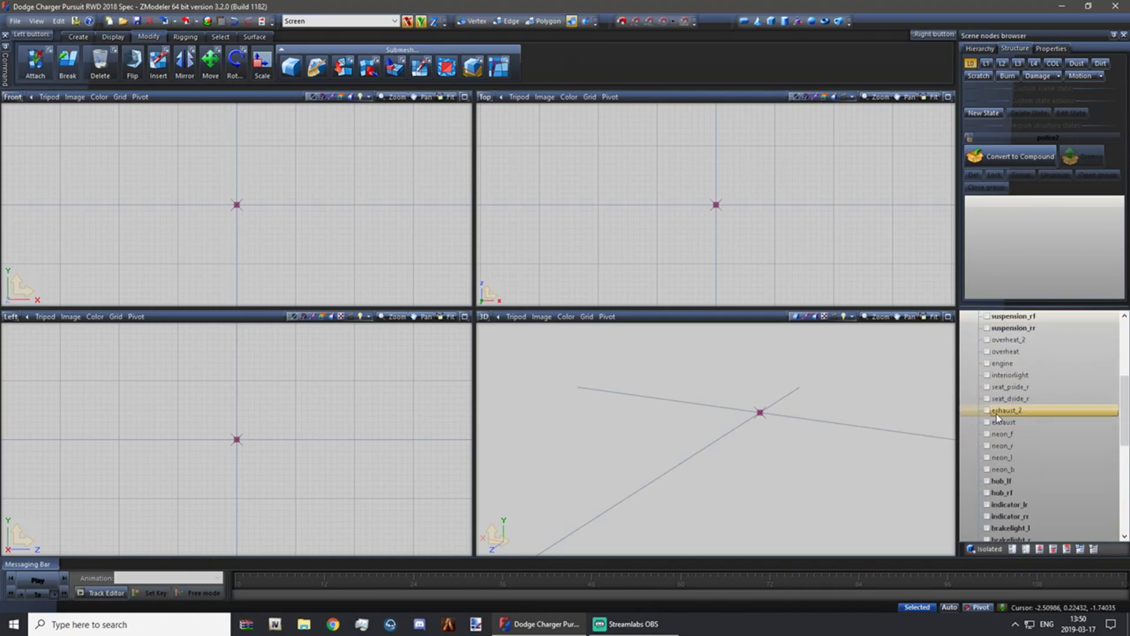
pyautogui.click(987, 529)
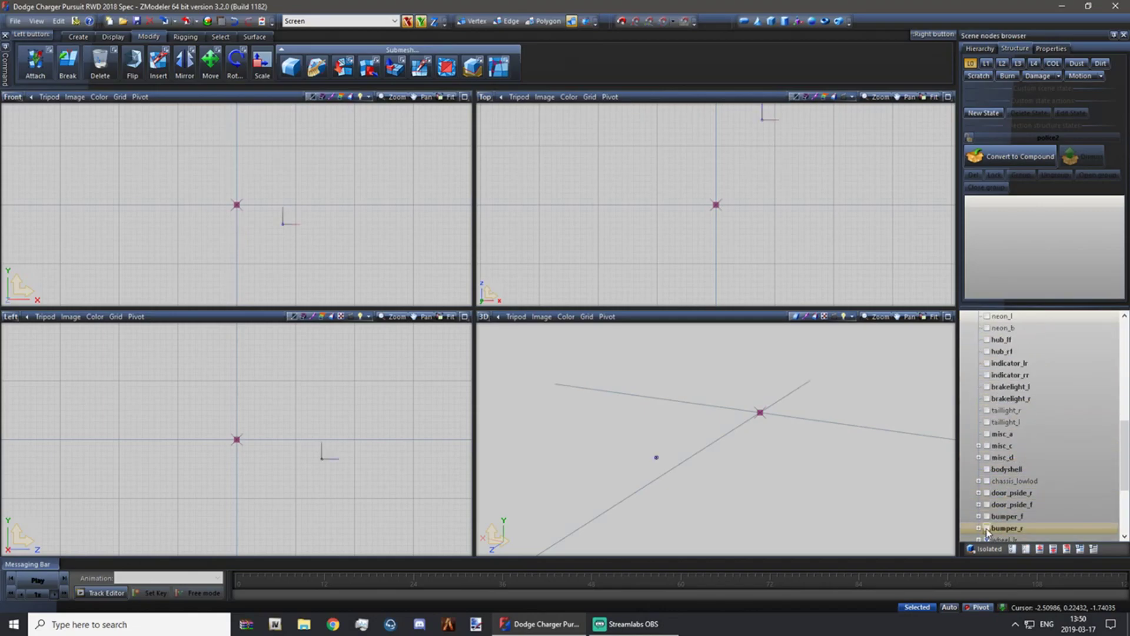
pyautogui.moveTo(789, 502); pyautogui.dragTo(767, 469, button='middle')
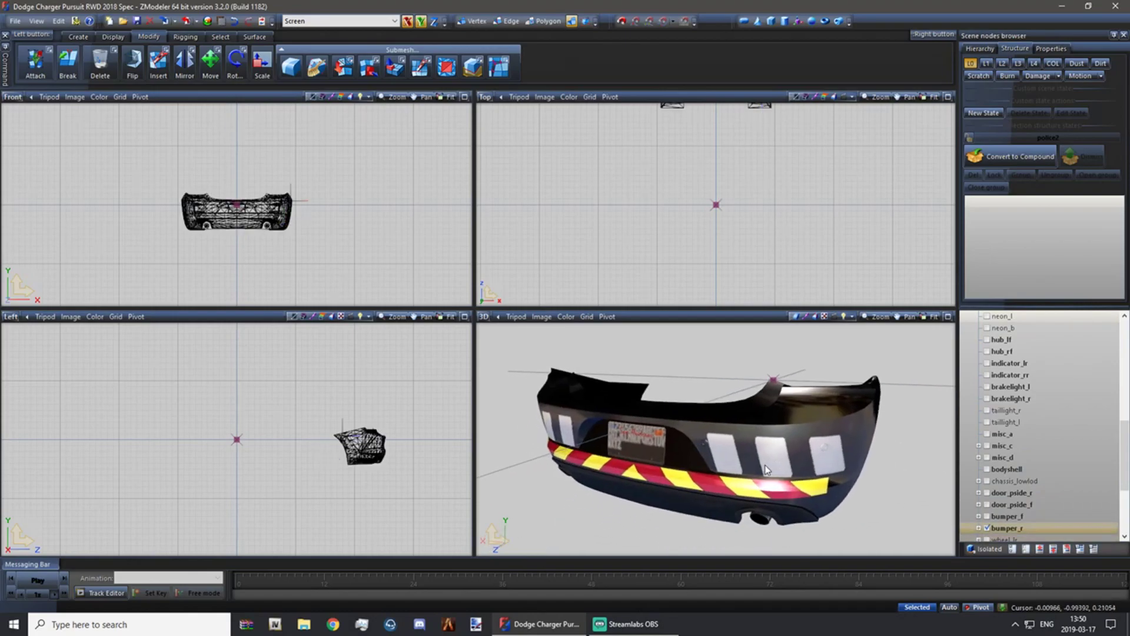
# Duplicate the rear bumper bumper_r and unlink the copy from the police2 hierarchy.
pyautogui.click(78, 37)
pyautogui.click(29, 62)
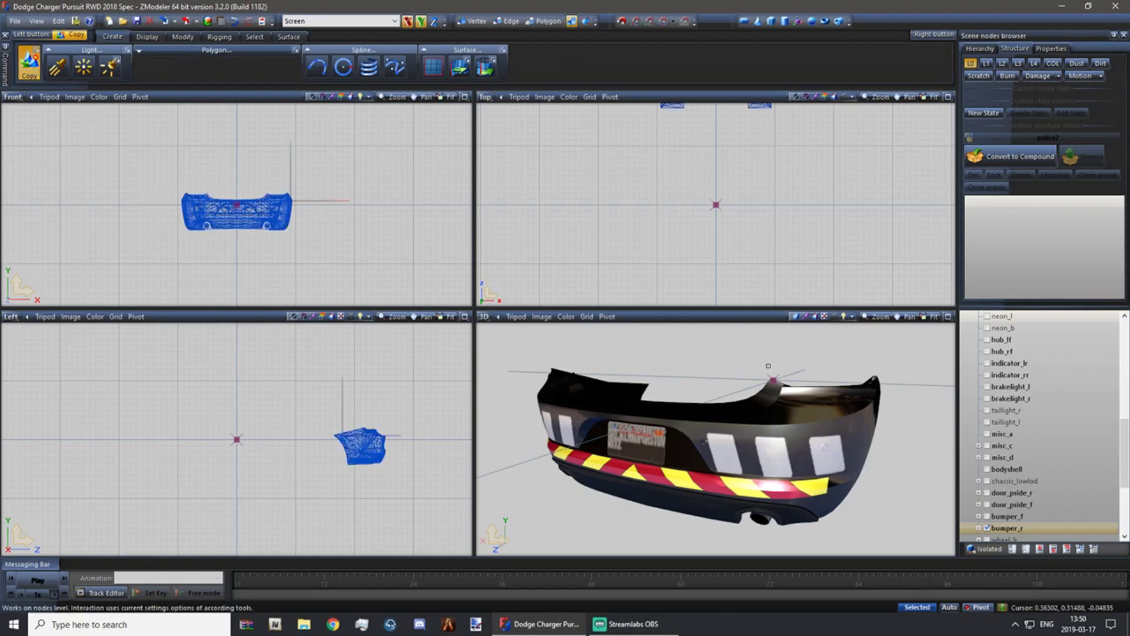
pyautogui.click(999, 529)
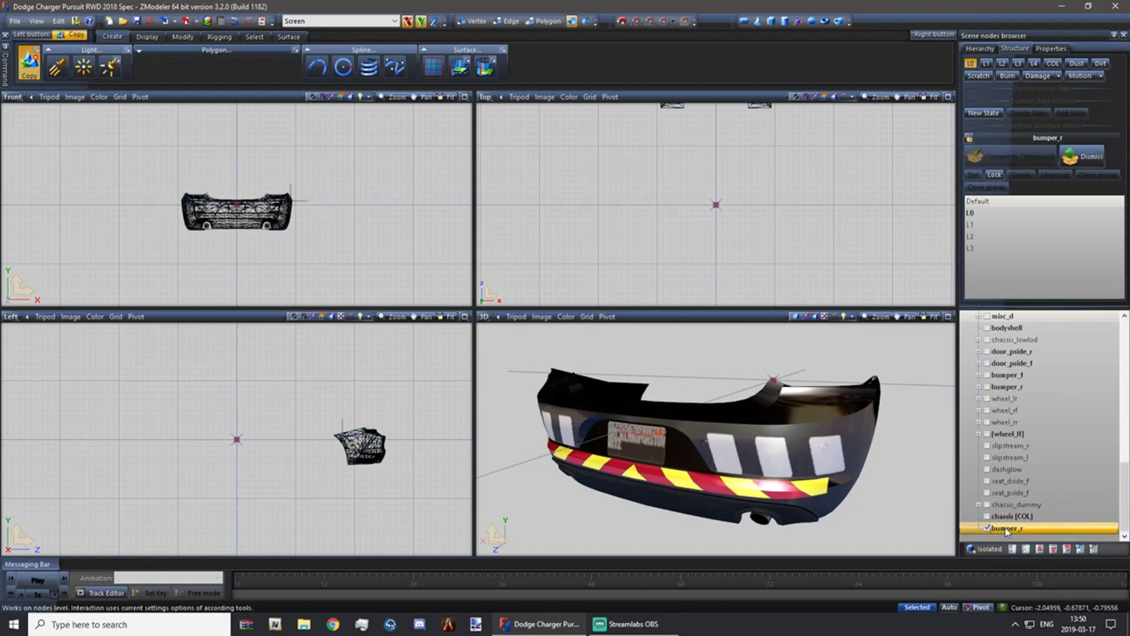
pyautogui.rightClick(1004, 528)
pyautogui.moveTo(1035, 589)
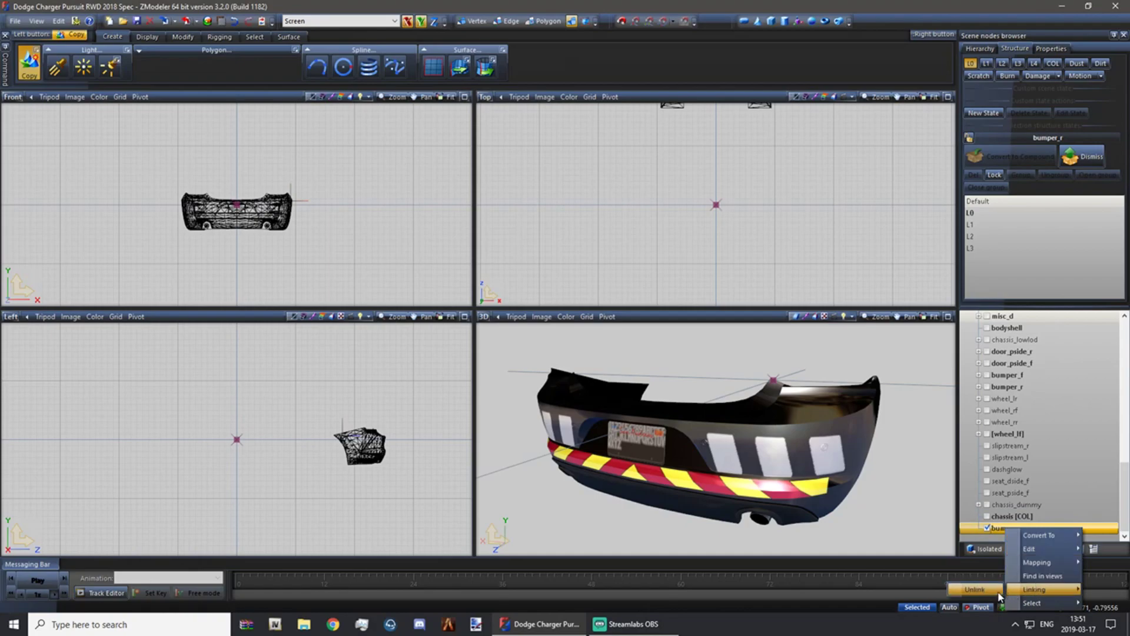
pyautogui.click(975, 590)
pyautogui.scroll(10, 980, 387)
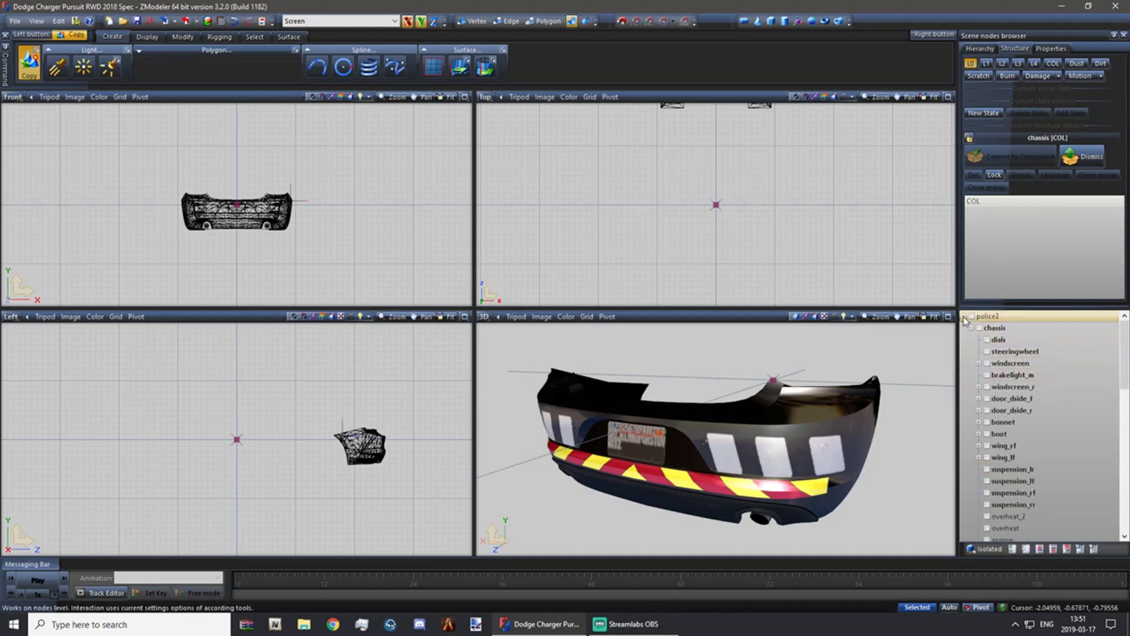
# Collapse the police2 hierarchy and select the unlinked bumper_r copy in the node list.
pyautogui.click(965, 317)
pyautogui.click(992, 328)
pyautogui.moveTo(848, 407); pyautogui.dragTo(886, 396, button='middle')
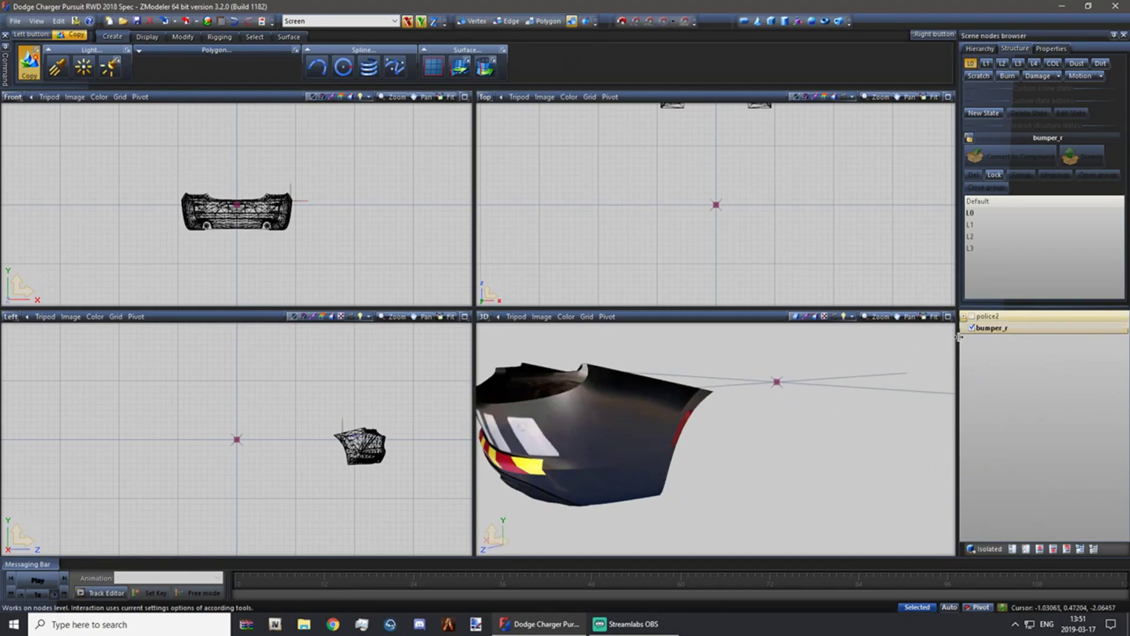
pyautogui.click(991, 329)
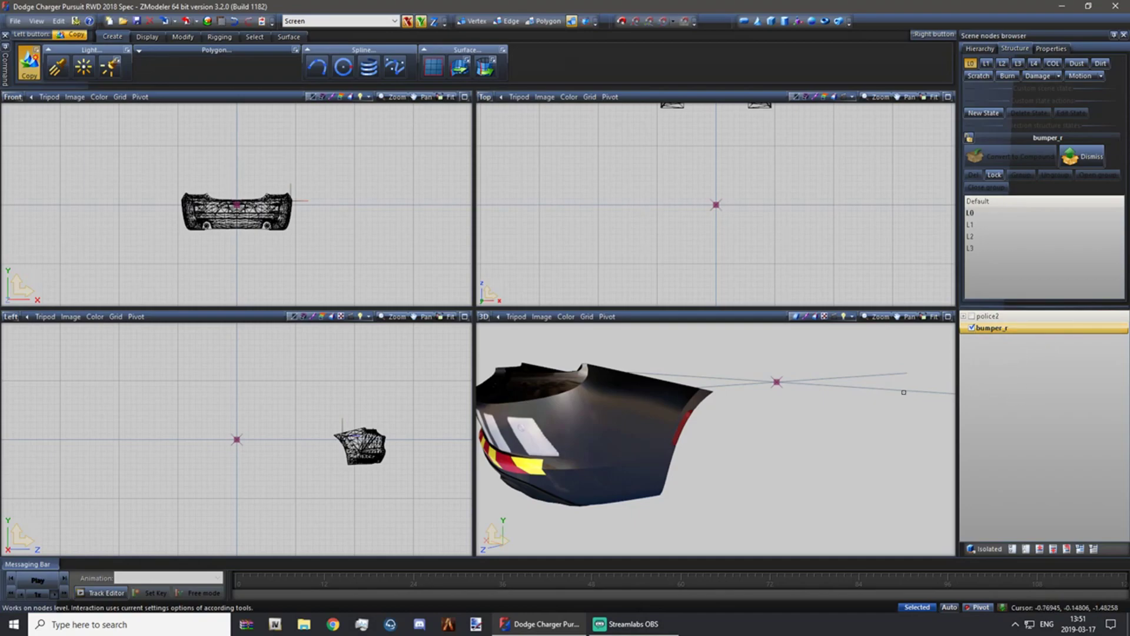
pyautogui.moveTo(901, 391); pyautogui.dragTo(824, 386, button='middle')
# At polygon level, select the separated rear-face piece carrying the white reflective blocks on the bumper copy and hide it.
pyautogui.click(545, 22)
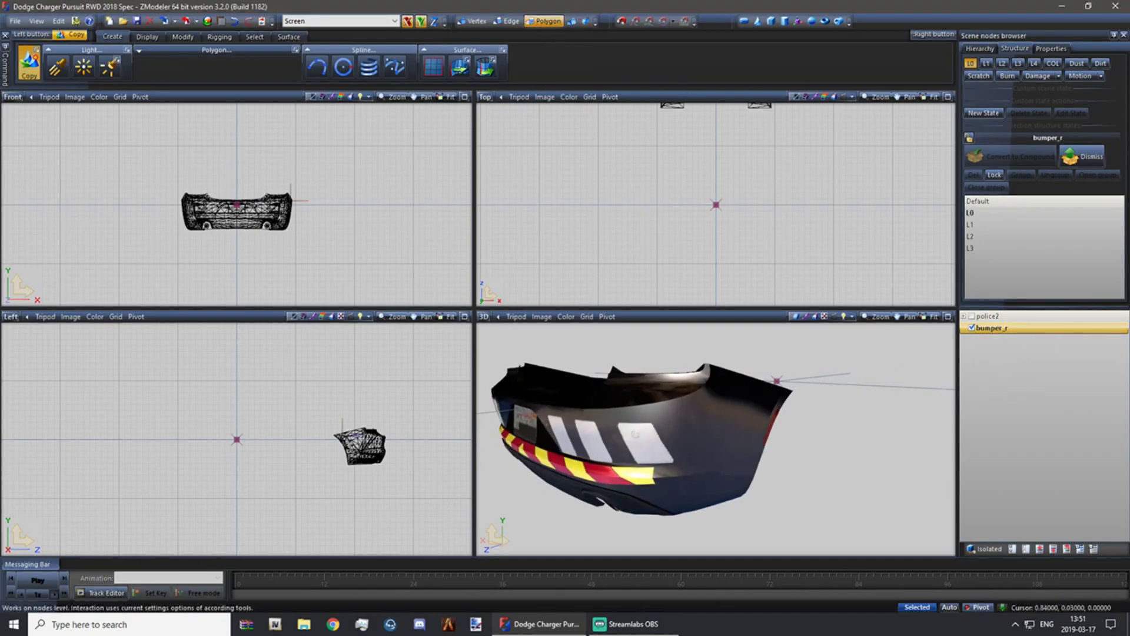
pyautogui.click(257, 228)
pyautogui.scroll(4, 257, 233)
pyautogui.scroll(3, 173, 135)
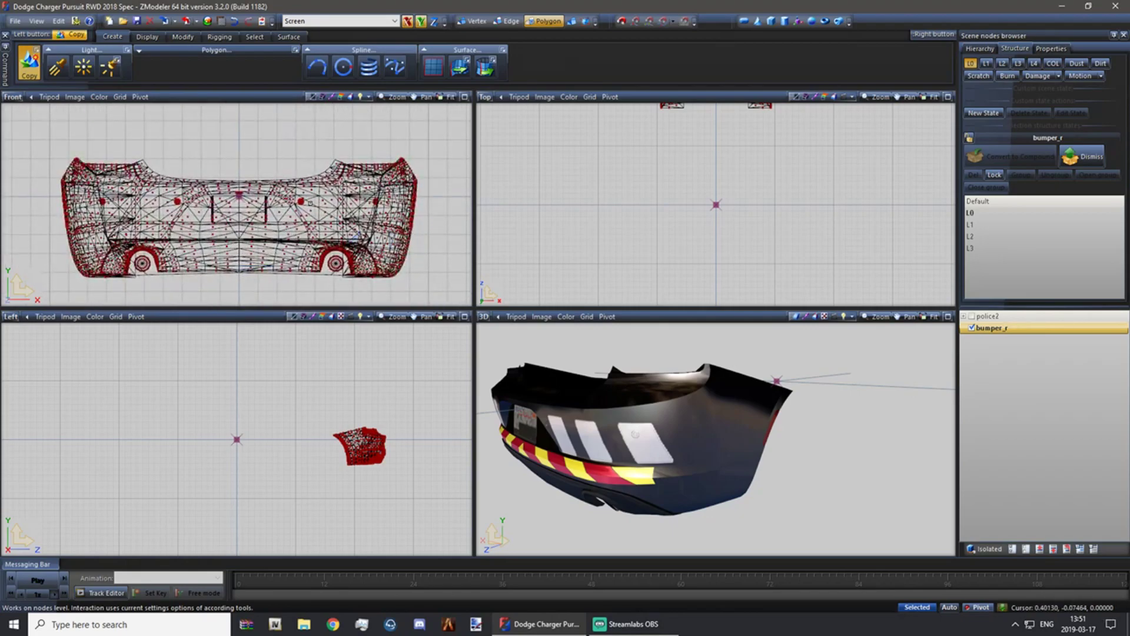
pyautogui.click(254, 36)
pyautogui.click(333, 60)
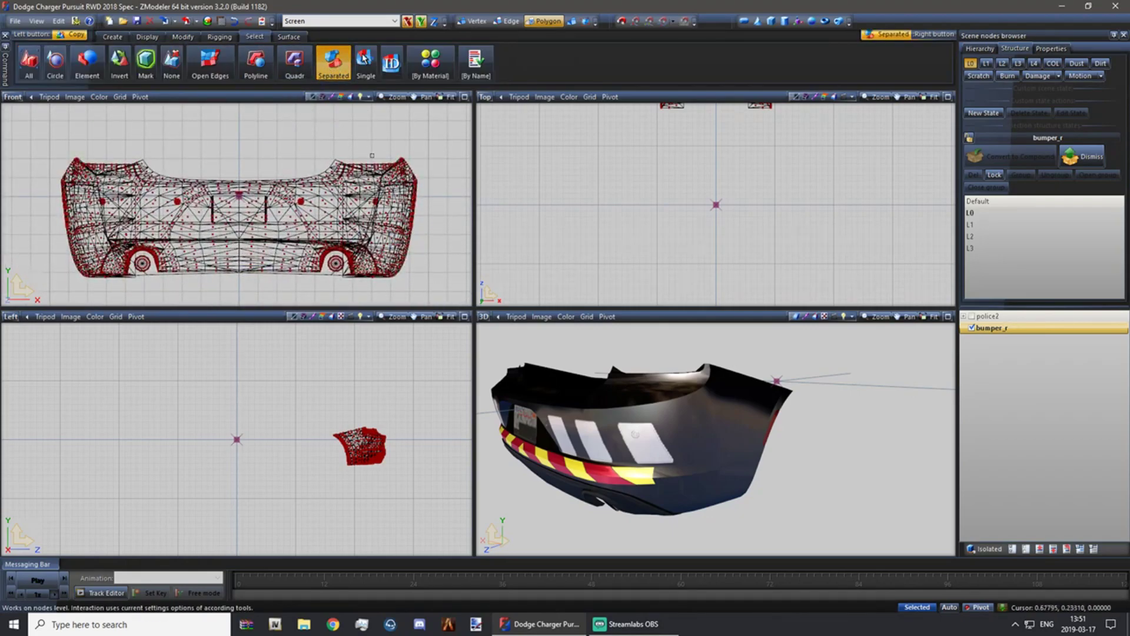
pyautogui.moveTo(673, 428); pyautogui.dragTo(656, 418, button='middle')
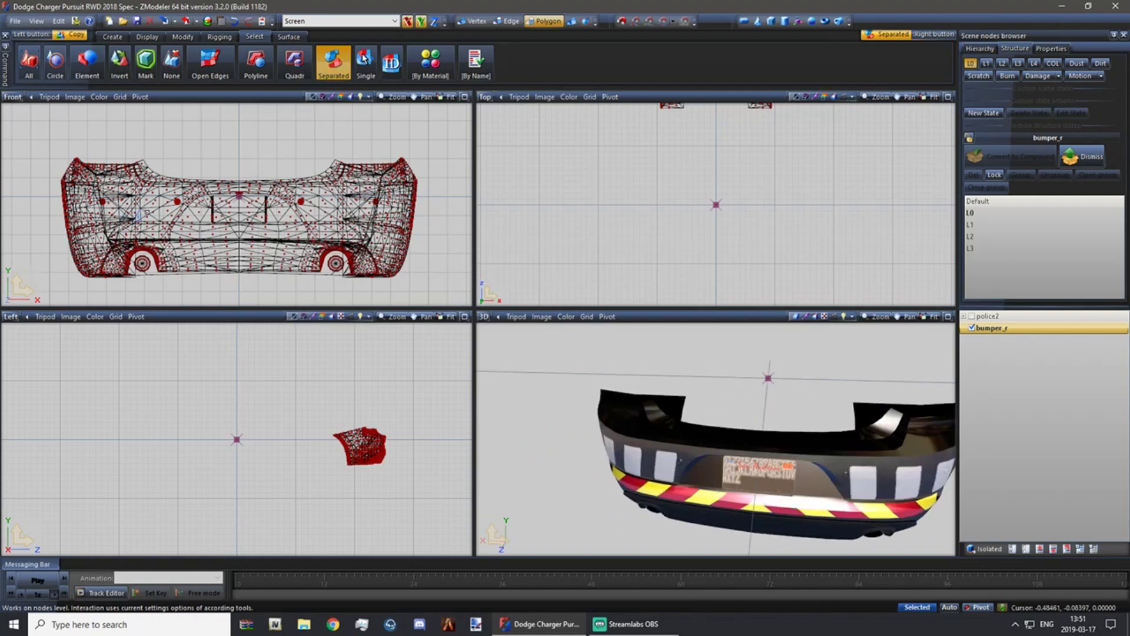
pyautogui.click(141, 213)
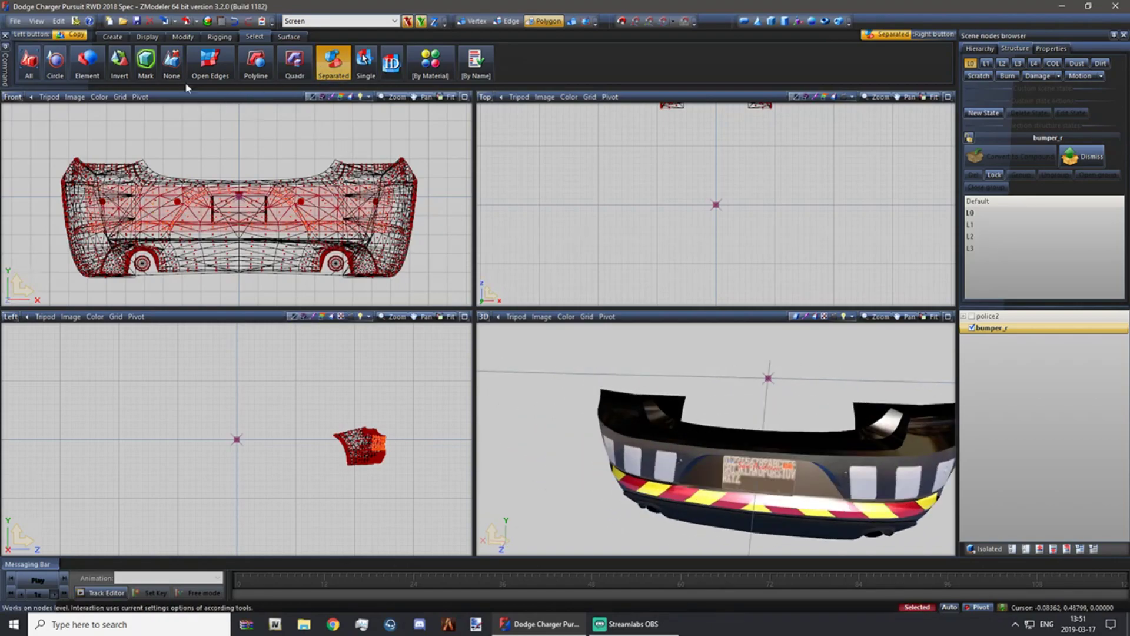
pyautogui.click(158, 36)
pyautogui.click(106, 62)
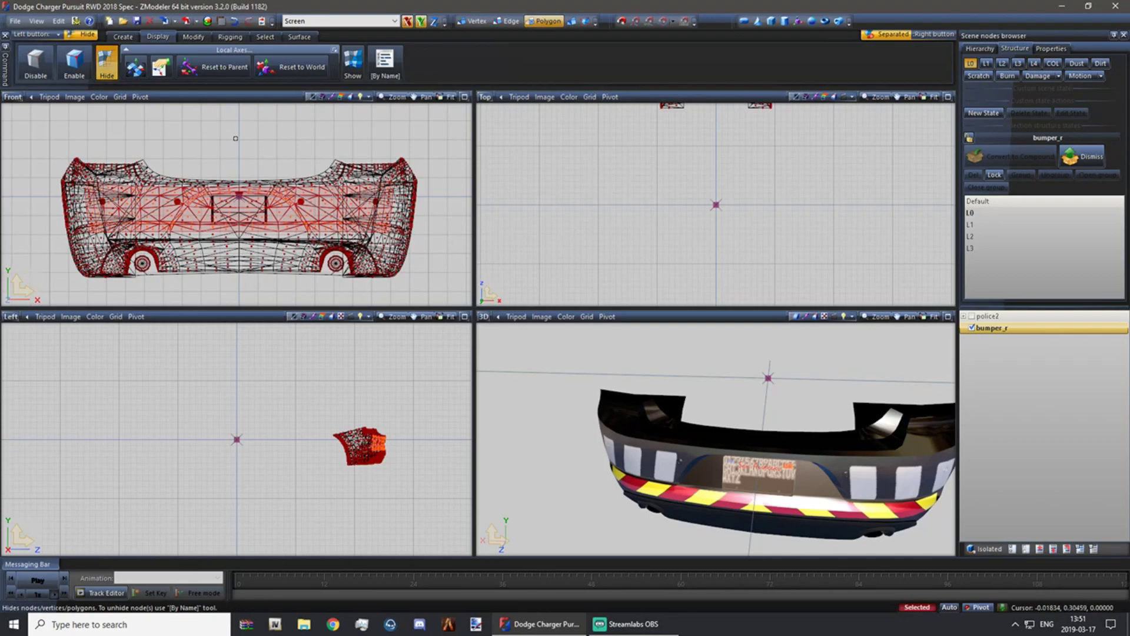
pyautogui.click(235, 138)
pyautogui.moveTo(728, 449); pyautogui.dragTo(644, 454, button='middle')
pyautogui.scroll(4, 631, 454)
pyautogui.scroll(-4, 631, 454)
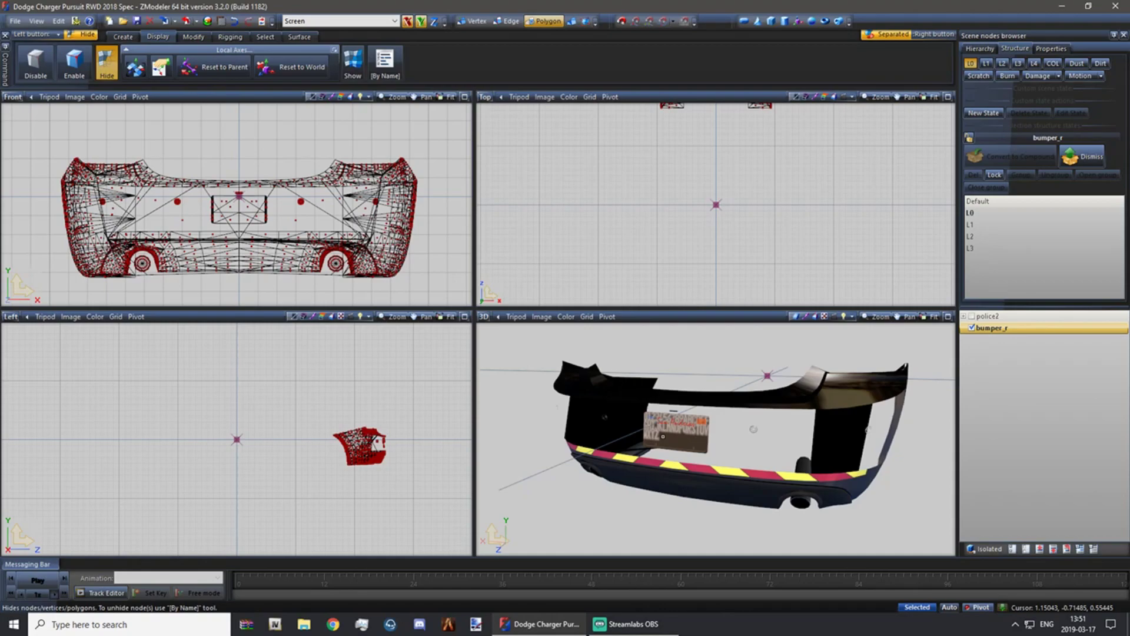
# Select the separated polygon strip carrying the red-and-yellow stripes on the bumper copy and hide it.
pyautogui.scroll(1, 211, 189)
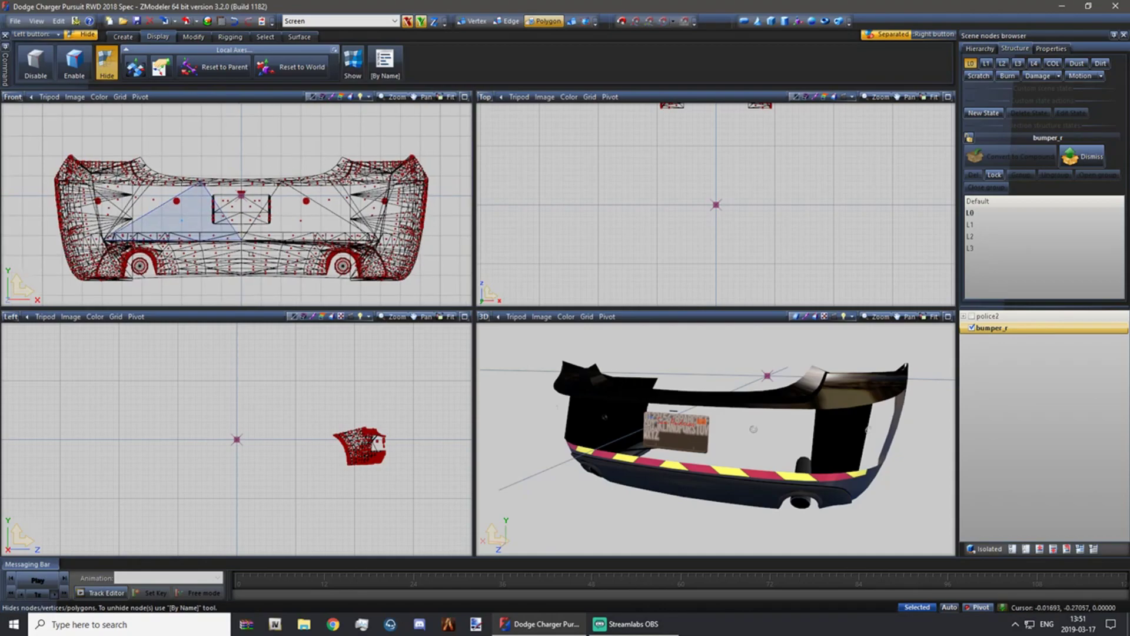
pyautogui.scroll(3, 669, 404)
pyautogui.scroll(4, 206, 232)
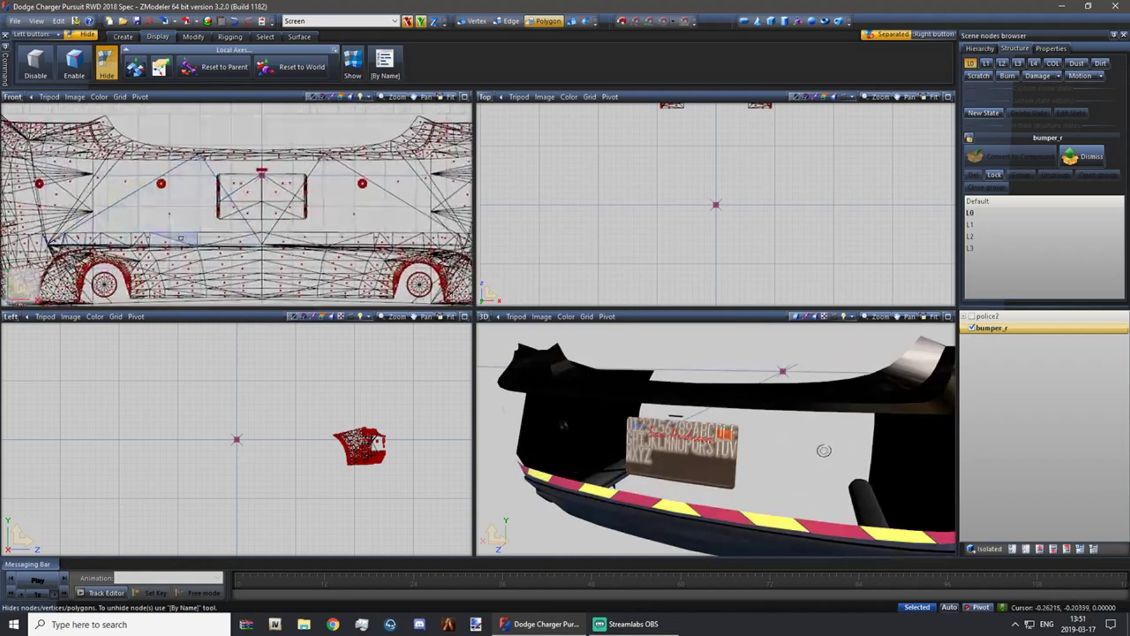
pyautogui.scroll(-5, 201, 223)
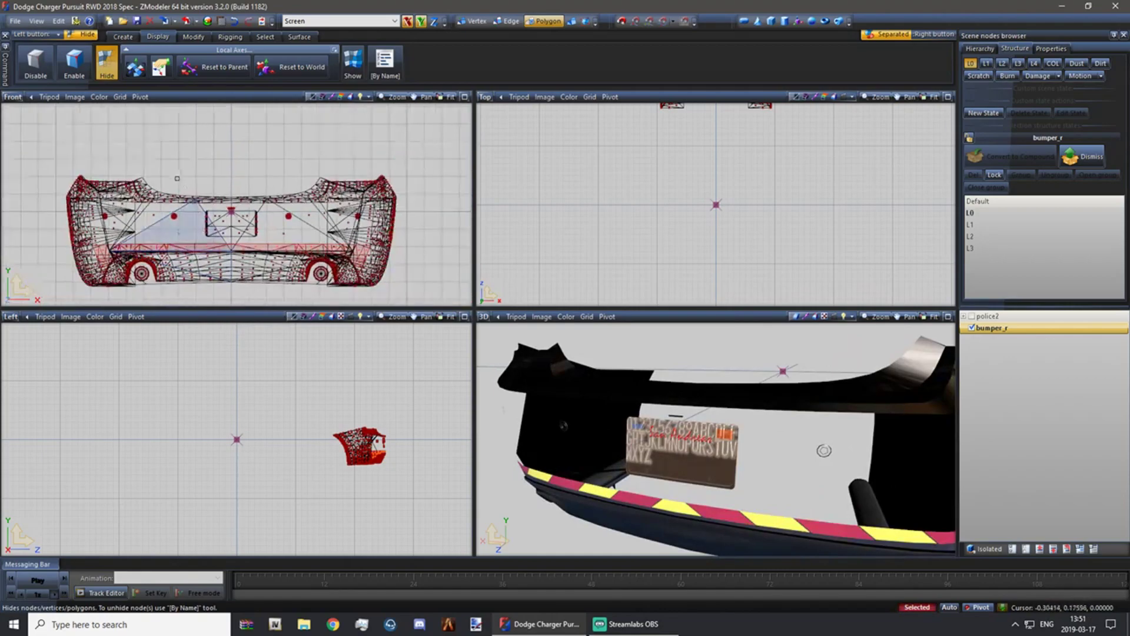
pyautogui.click(173, 166)
pyautogui.scroll(-4, 666, 451)
pyautogui.moveTo(665, 451)
pyautogui.mouseDown(button='middle')
pyautogui.moveTo(613, 457)
pyautogui.moveTo(667, 461)
pyautogui.mouseUp(button='middle')
pyautogui.scroll(4, 755, 450)
pyautogui.moveTo(755, 449); pyautogui.dragTo(657, 401, button='middle')
# Unhide the bumper copy's hidden rear-face and stripe polygons so that both pieces are selected.
pyautogui.click(265, 36)
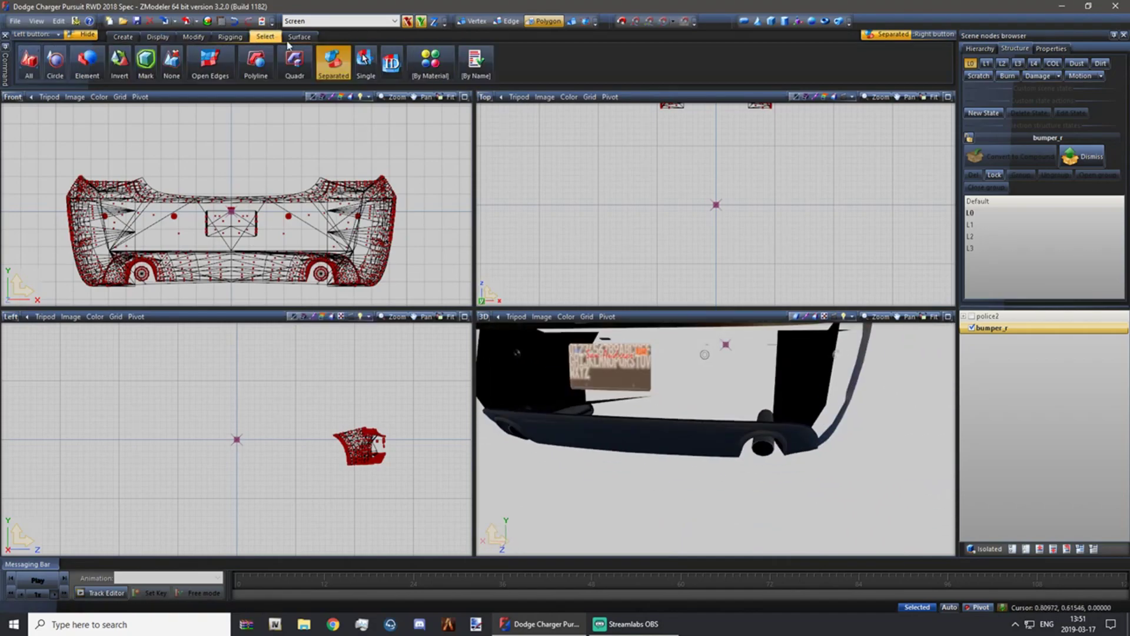
pyautogui.scroll(2, 201, 242)
pyautogui.scroll(-2, 178, 213)
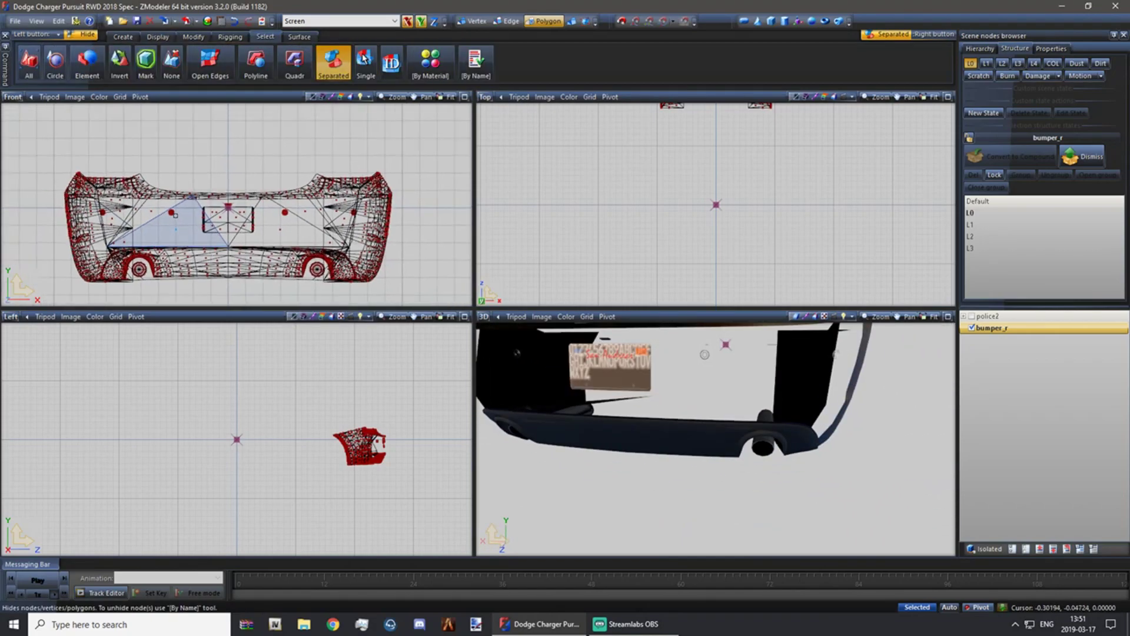
pyautogui.click(160, 37)
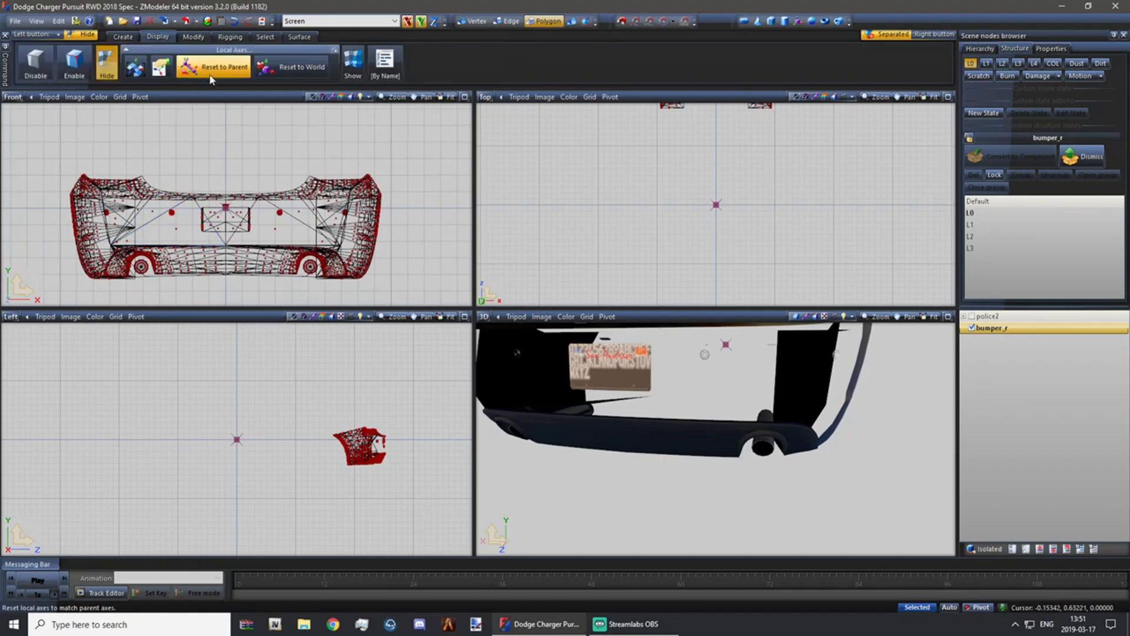
pyautogui.click(353, 65)
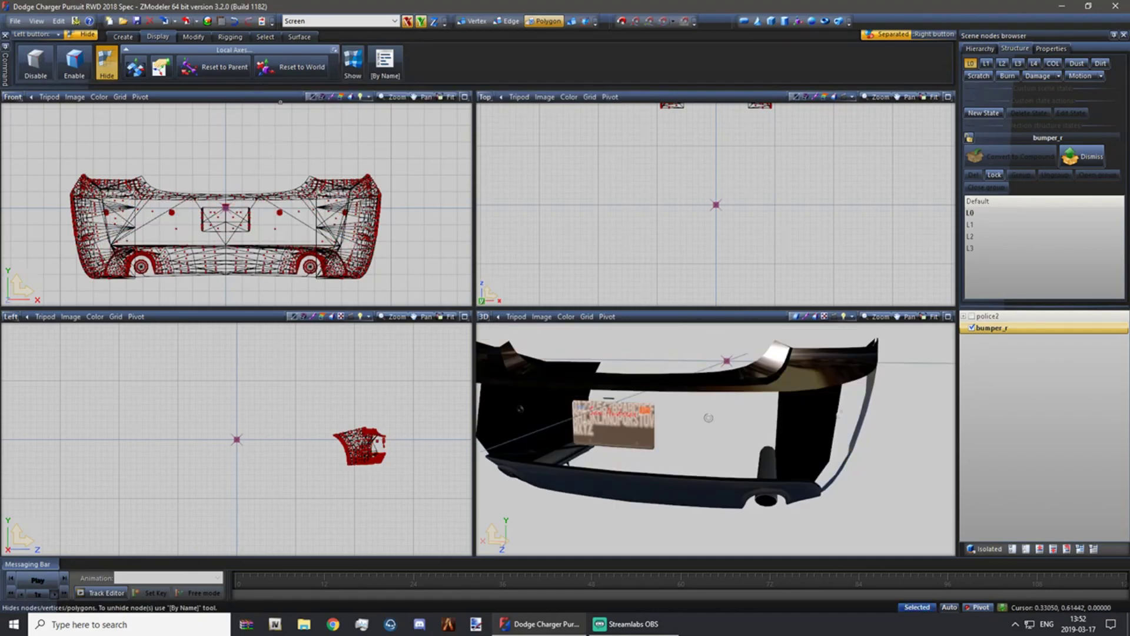
pyautogui.click(386, 63)
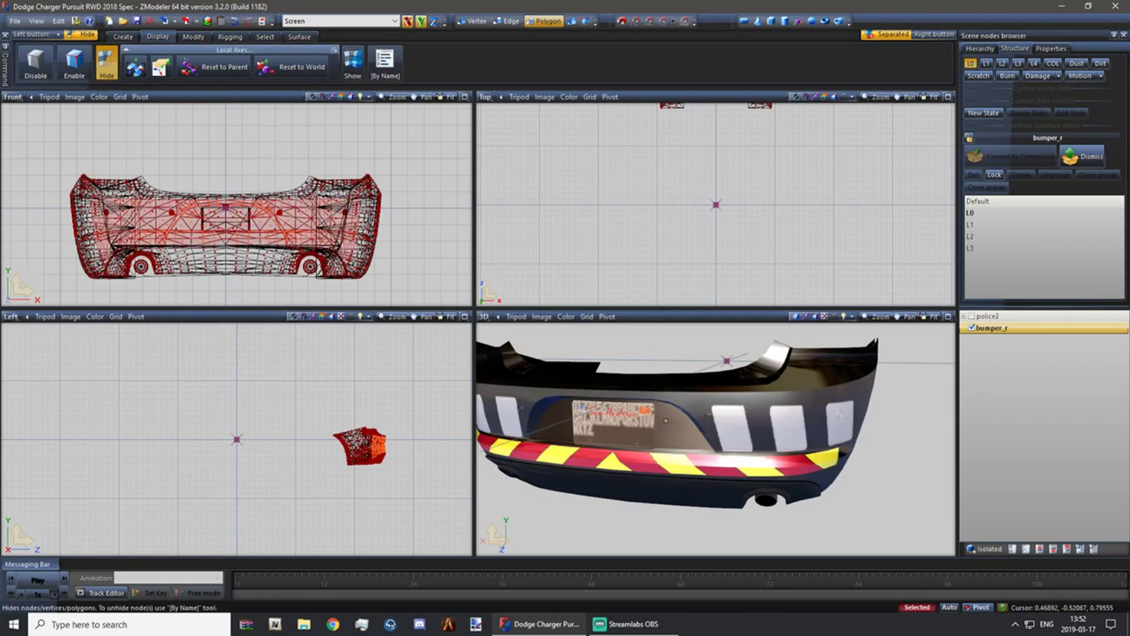
# Detach the selected rear-face and stripe polygons into their own mesh and delete the remainder of the bumper copy.
pyautogui.click(193, 36)
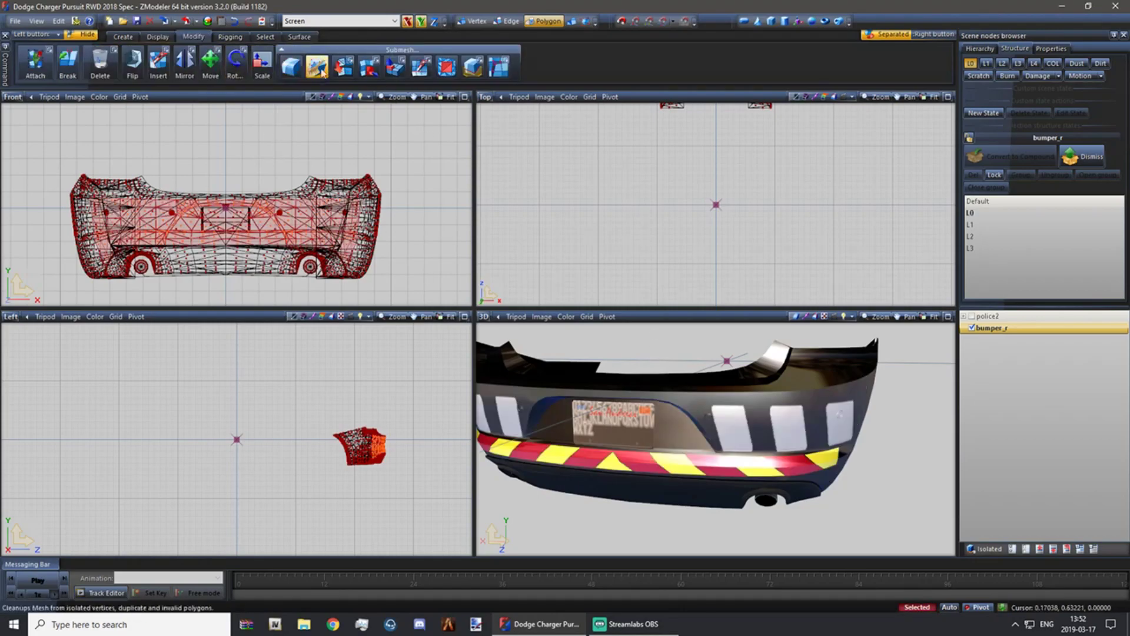
pyautogui.click(397, 152)
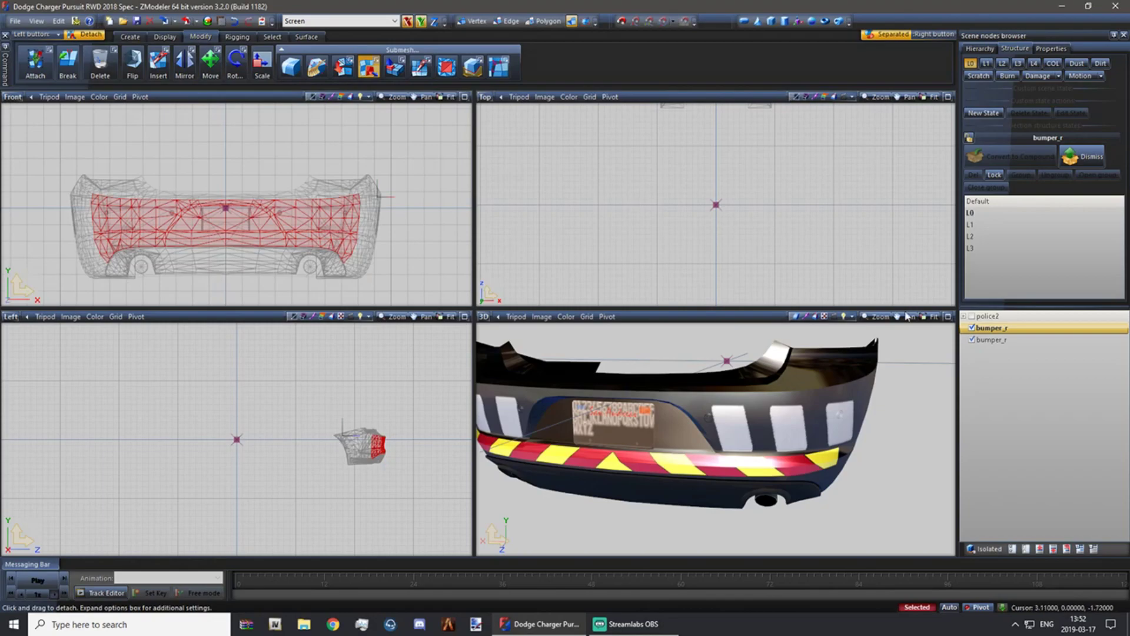
pyautogui.rightClick(992, 336)
pyautogui.moveTo(1015, 353)
pyautogui.click(1090, 353)
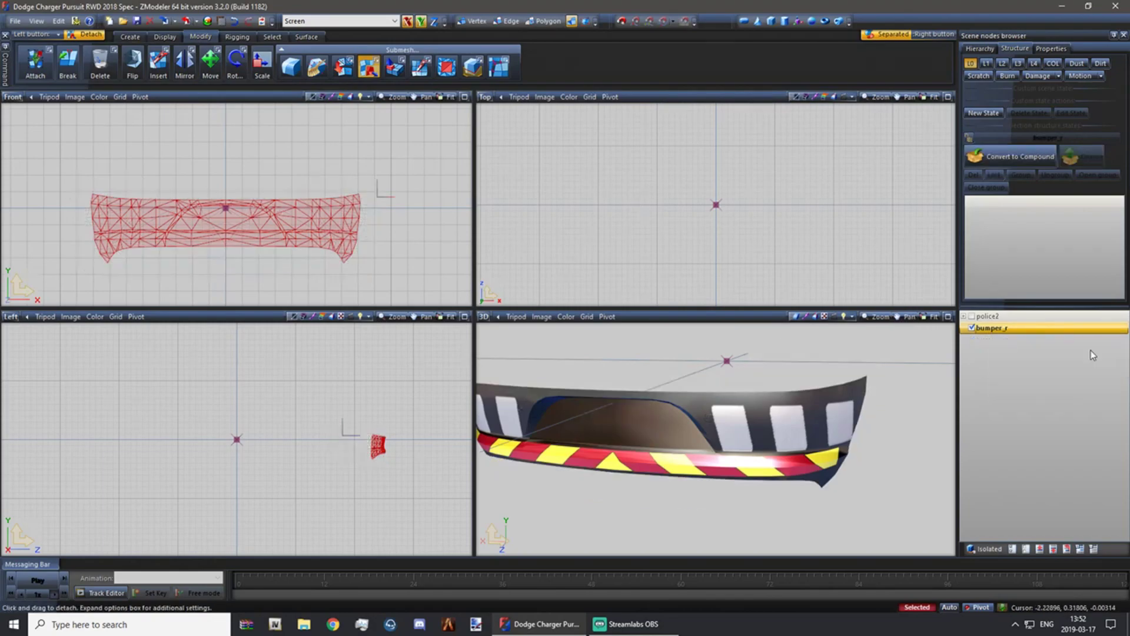
pyautogui.moveTo(896, 421); pyautogui.dragTo(547, 389, button='middle')
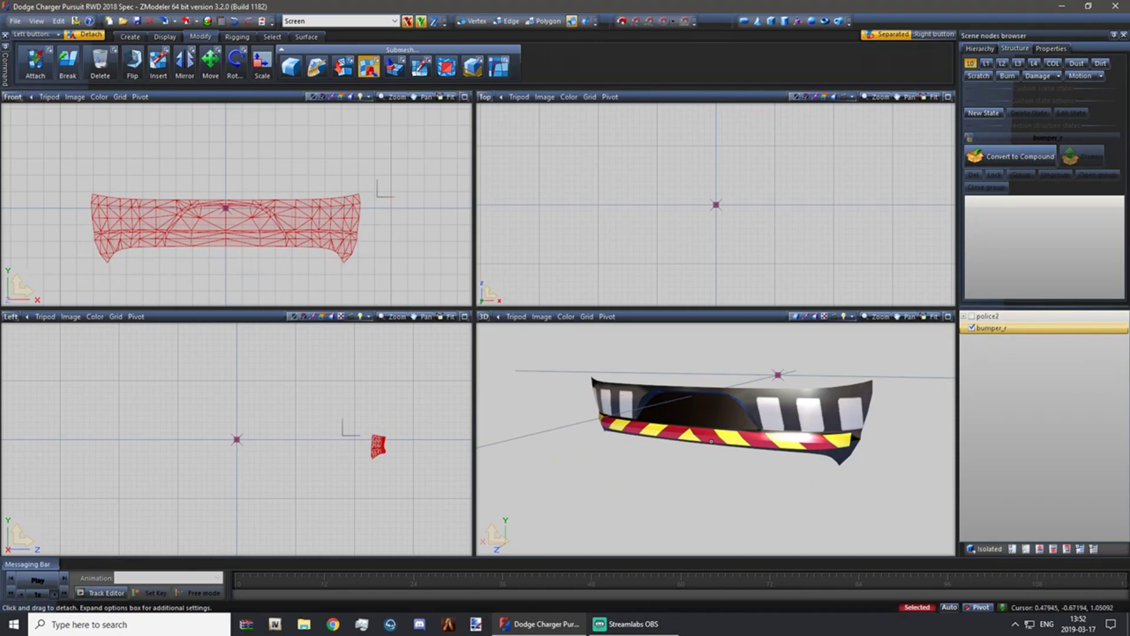
# Clear the polygon selection on the detached bumper panel using Quadr selection.
pyautogui.click(545, 21)
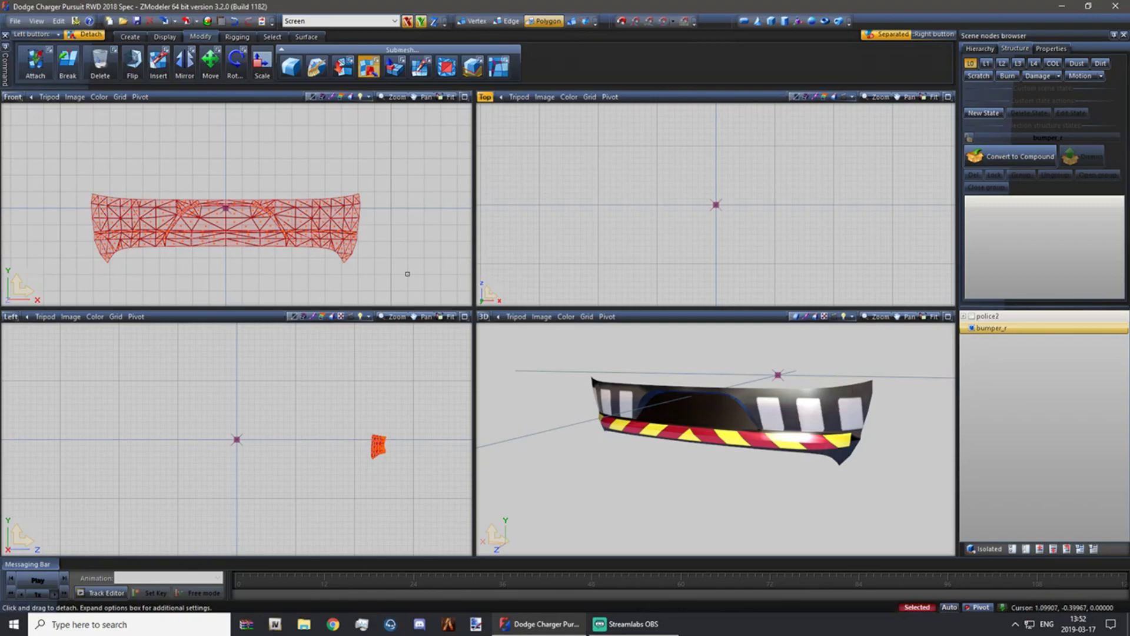
pyautogui.click(272, 36)
pyautogui.click(295, 61)
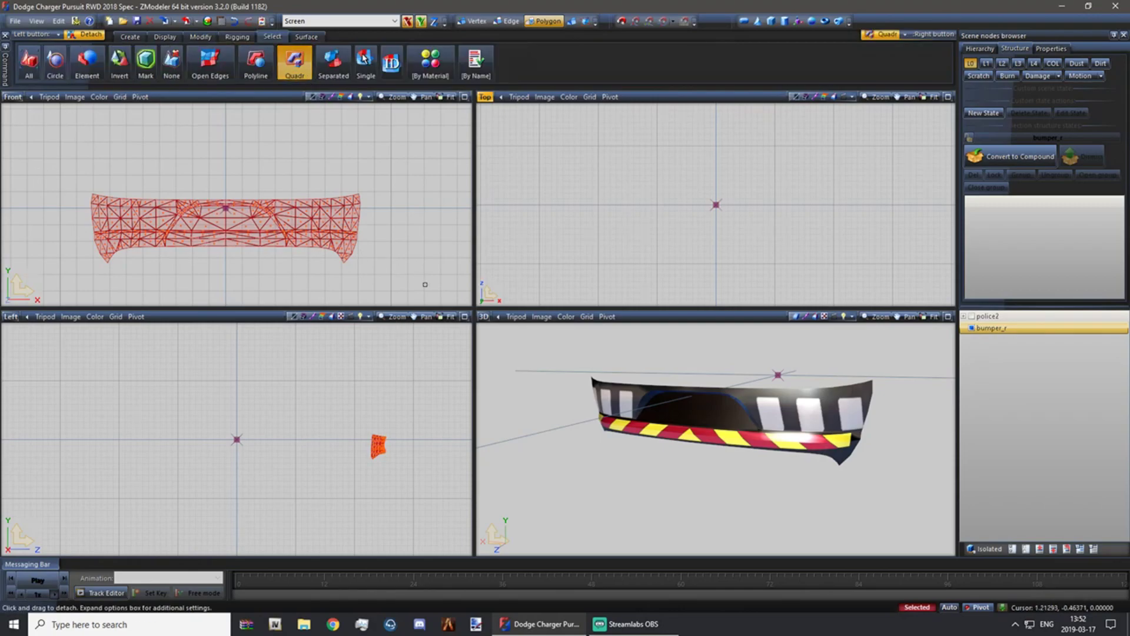
pyautogui.moveTo(427, 284); pyautogui.dragTo(127, 175, button='right')
pyautogui.moveTo(54, 169); pyautogui.dragTo(283, 283, button='right')
pyautogui.press('space')
pyautogui.scroll(4, 213, 224)
pyautogui.scroll(1, 208, 217)
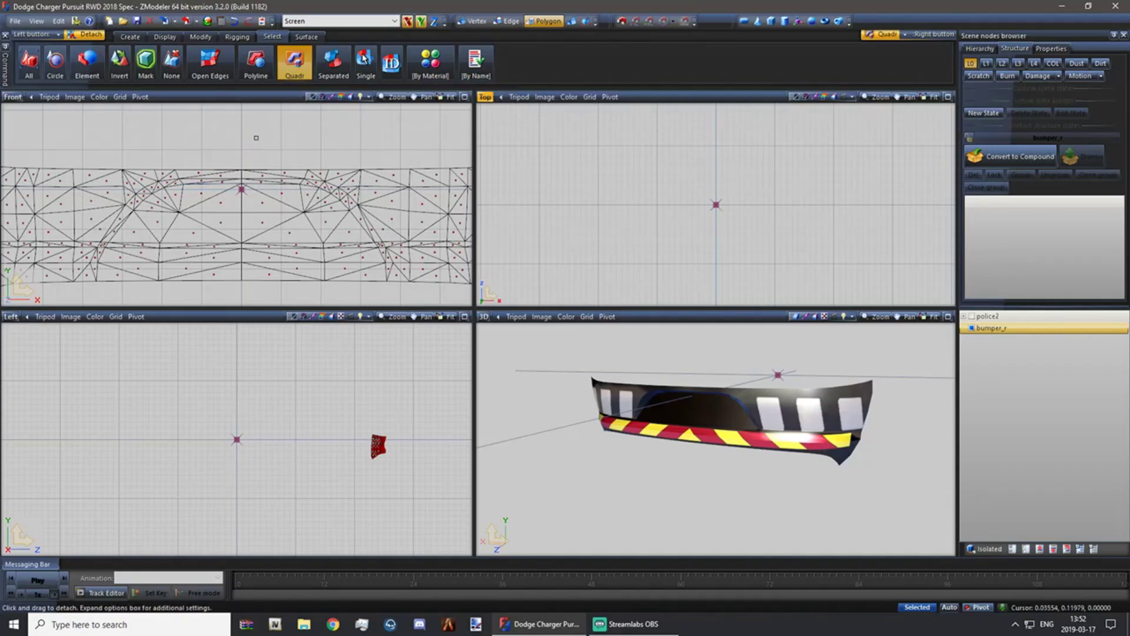
pyautogui.moveTo(203, 220); pyautogui.dragTo(144, 226)
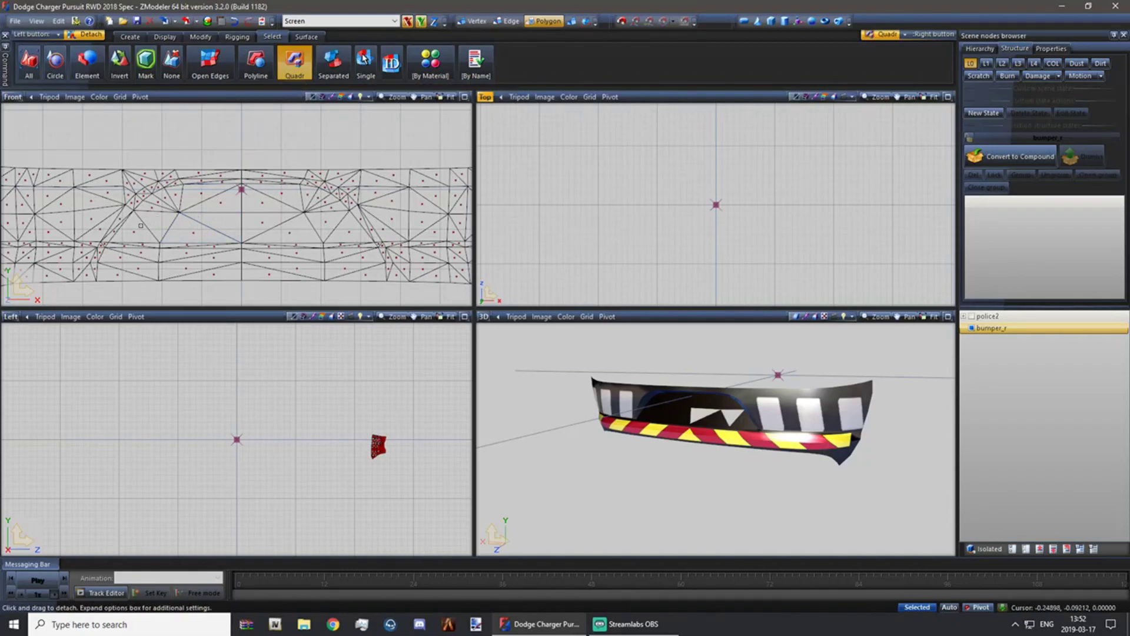
pyautogui.scroll(-5, 171, 210)
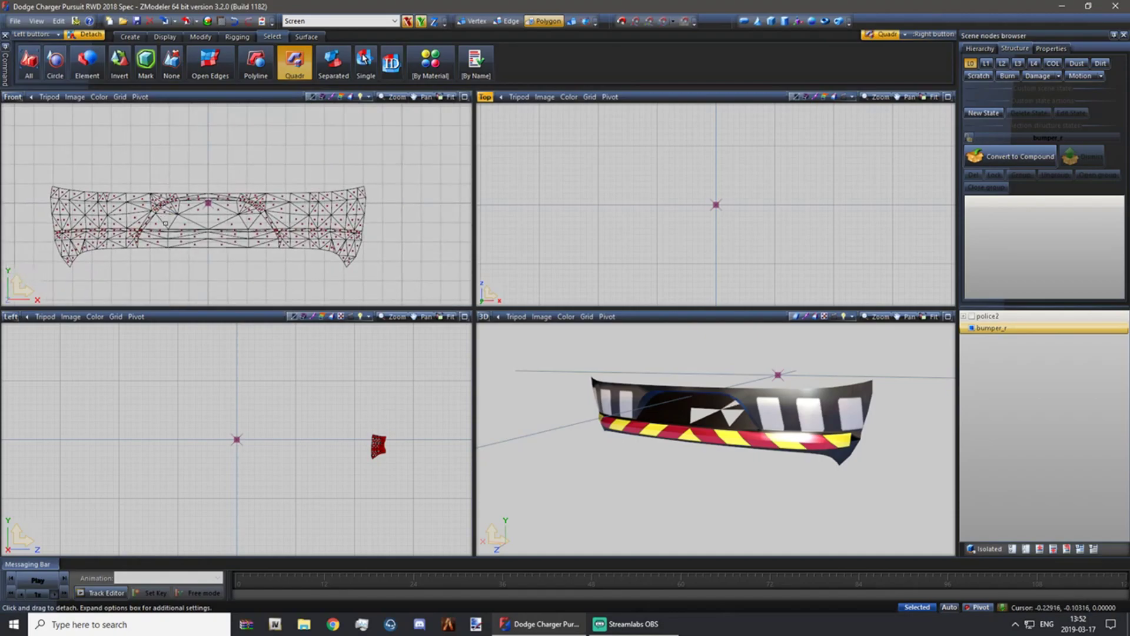
pyautogui.click(235, 23)
pyautogui.click(234, 23)
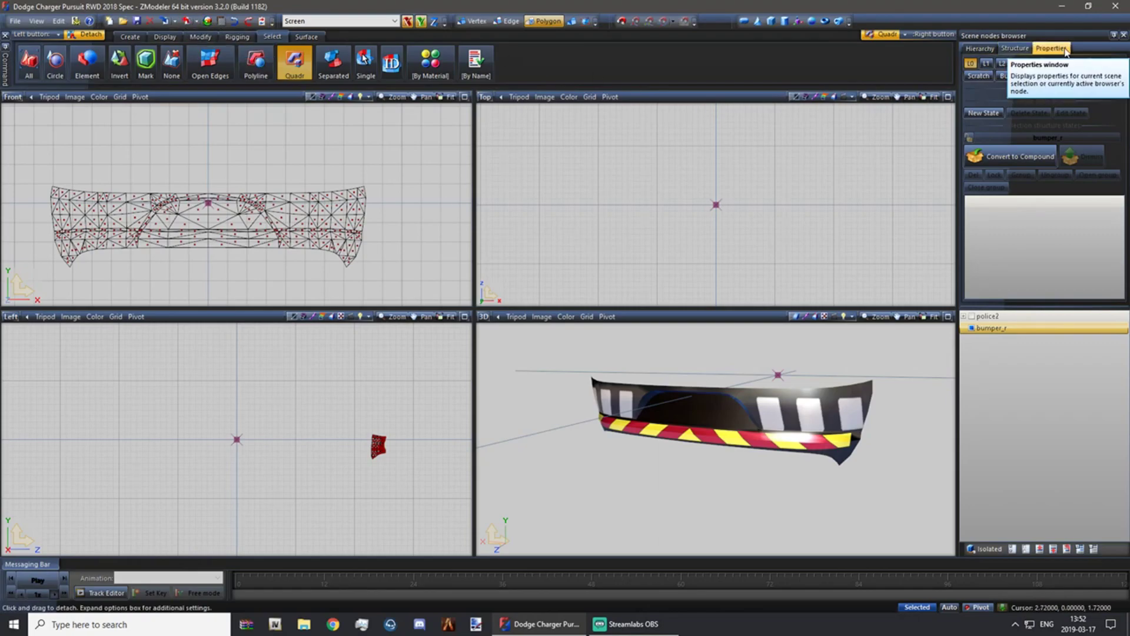
# Assign the Reflective material to all polygons of the detached bumper_r panel at object level.
pyautogui.click(573, 22)
pyautogui.moveTo(406, 276); pyautogui.dragTo(36, 148)
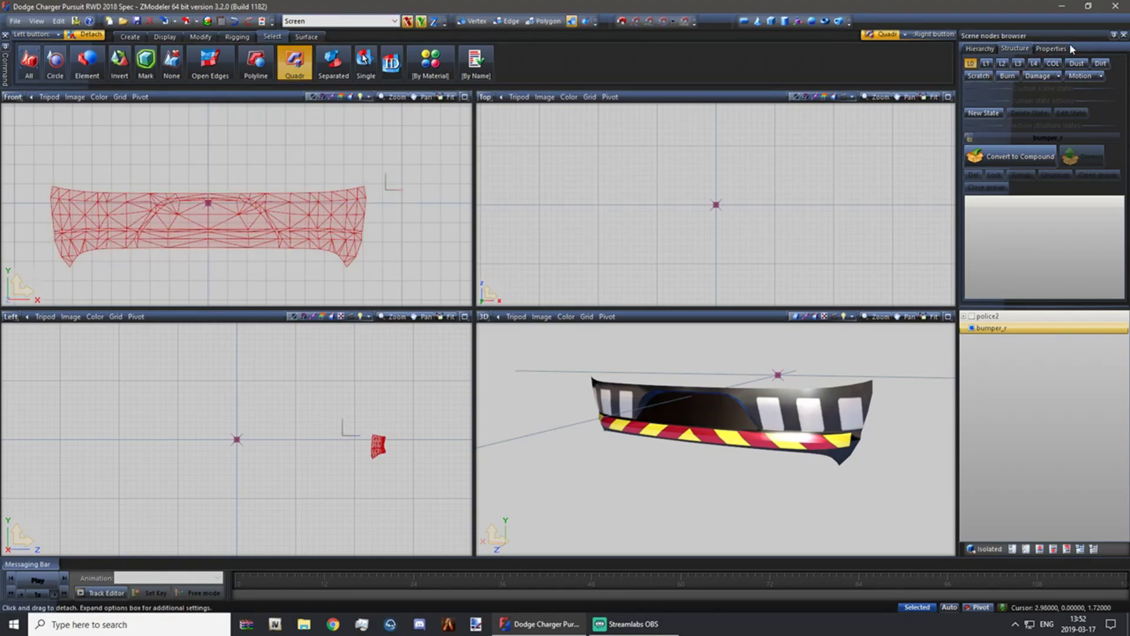
pyautogui.click(1054, 49)
pyautogui.click(978, 231)
pyautogui.click(1061, 257)
pyautogui.click(1061, 257)
pyautogui.scroll(6, 1099, 298)
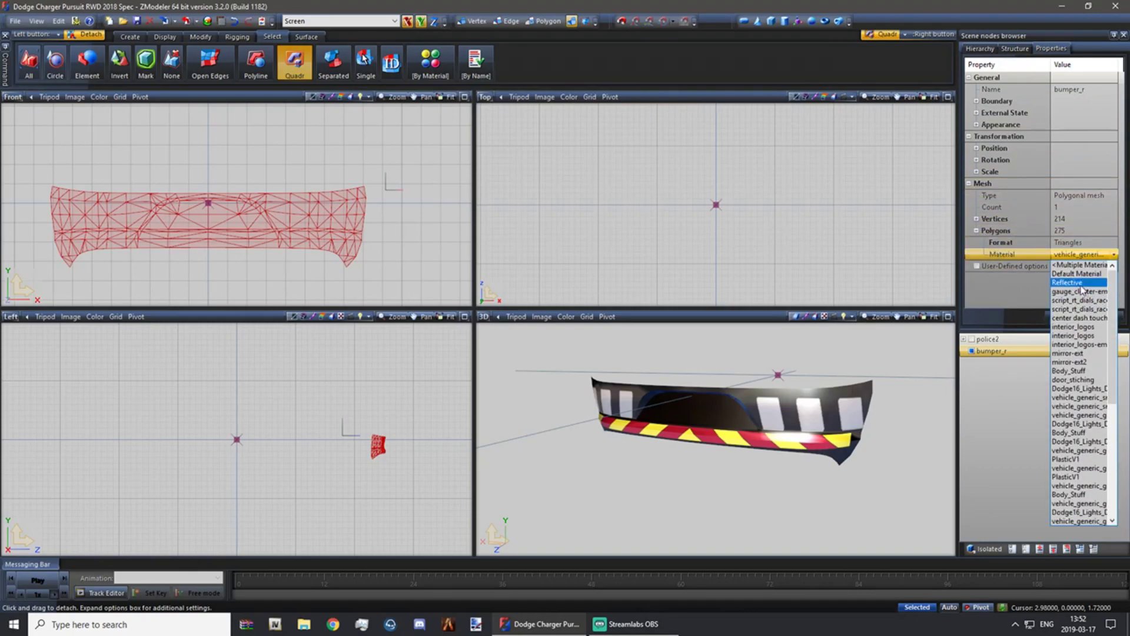
pyautogui.click(1069, 282)
pyautogui.click(1087, 317)
pyautogui.moveTo(900, 392); pyautogui.dragTo(641, 451, button='middle')
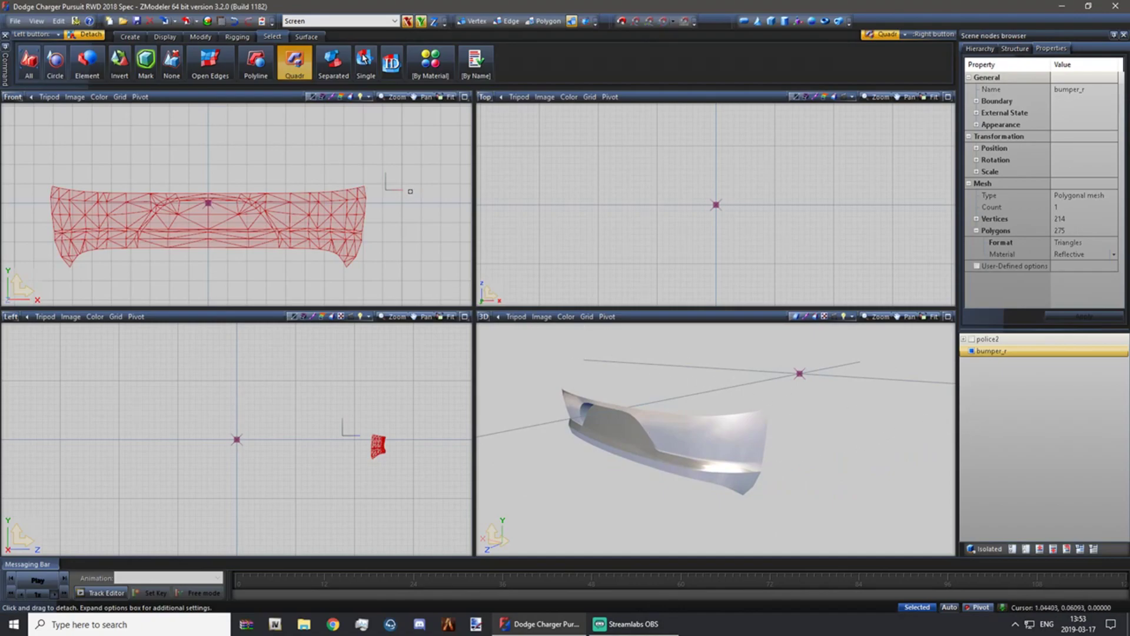
# Undock the Scene nodes browser into a floating window.
pyautogui.moveTo(1010, 45); pyautogui.dragTo(1019, 45)
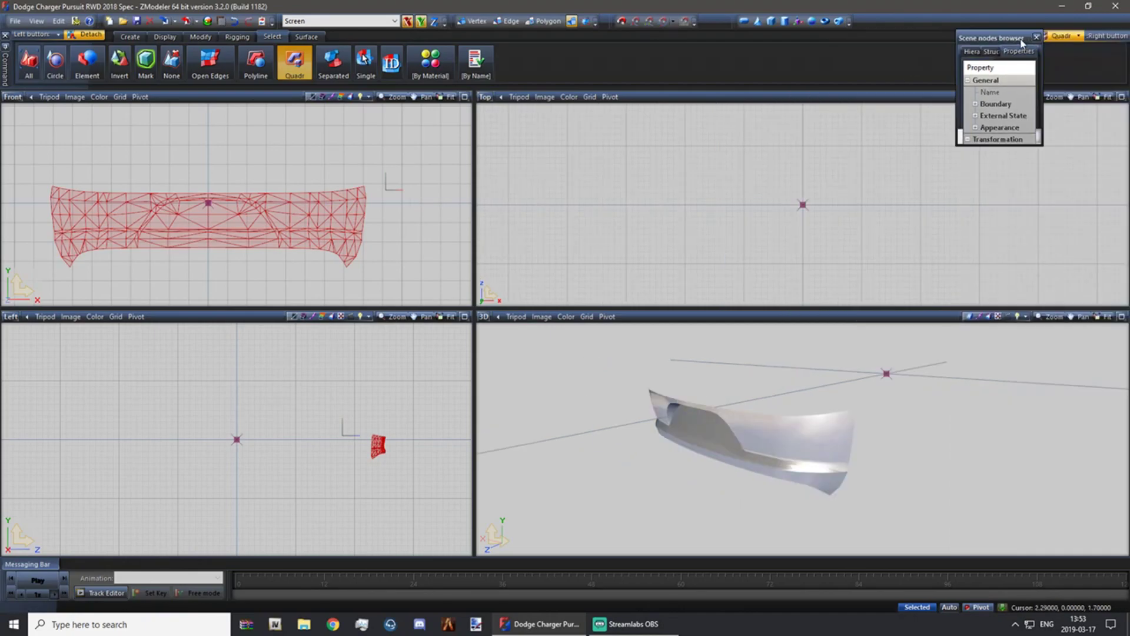
# Dock the Scene nodes browser and generate new UV mapping for bumper_r, copied from channel 1 and forced onto a material.
pyautogui.doubleClick(1023, 40)
pyautogui.click(1015, 48)
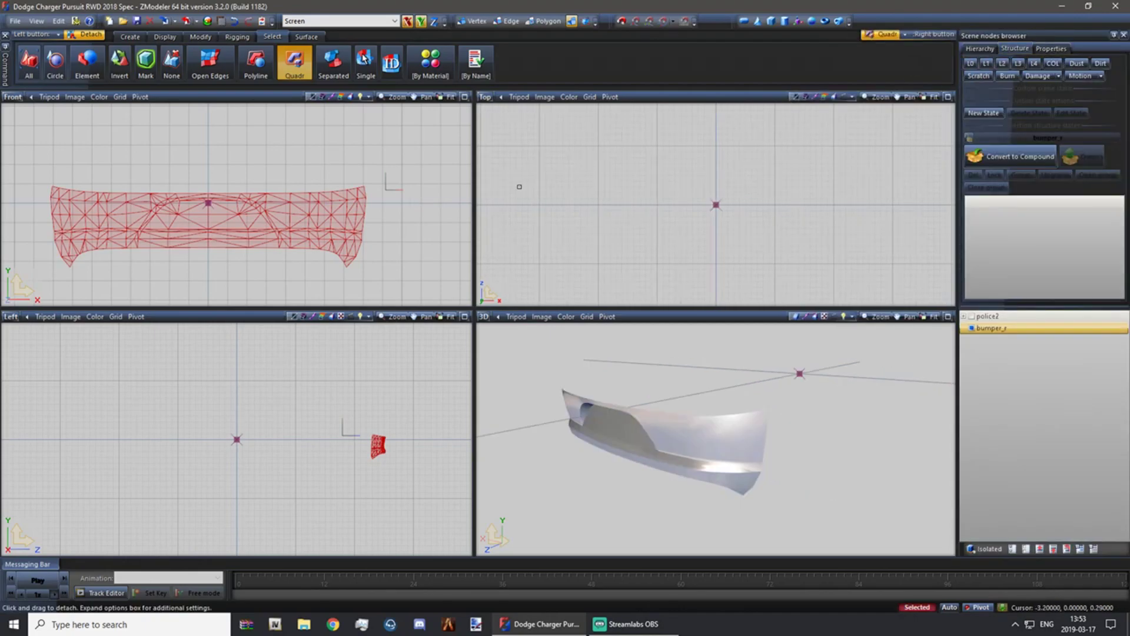
pyautogui.rightClick(418, 173)
pyautogui.moveTo(430, 209)
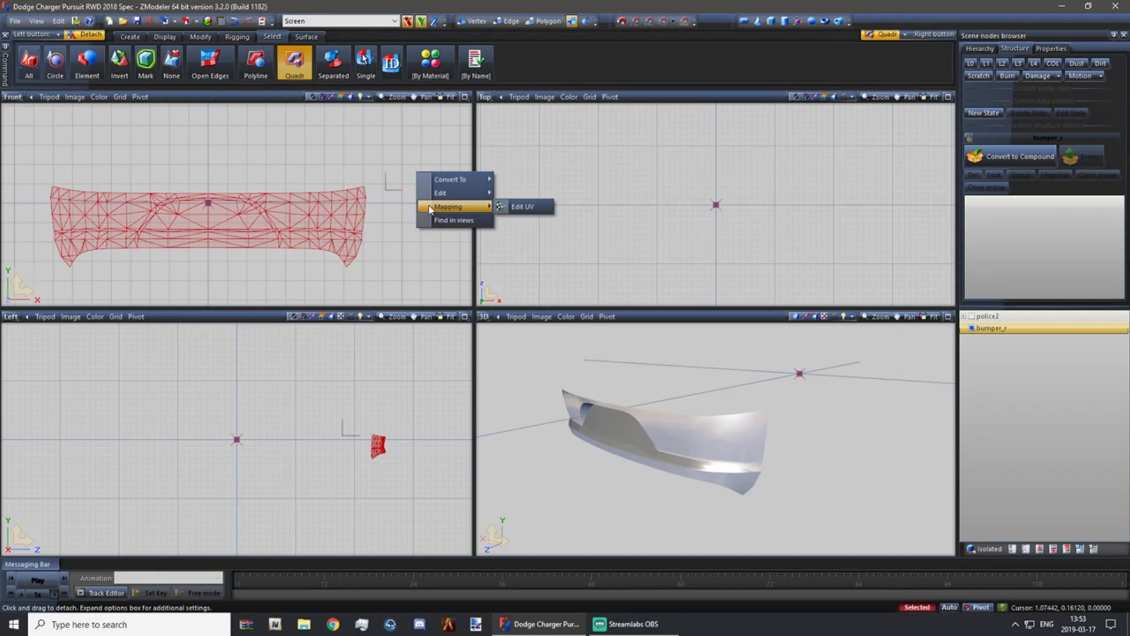
pyautogui.click(512, 206)
pyautogui.click(378, 223)
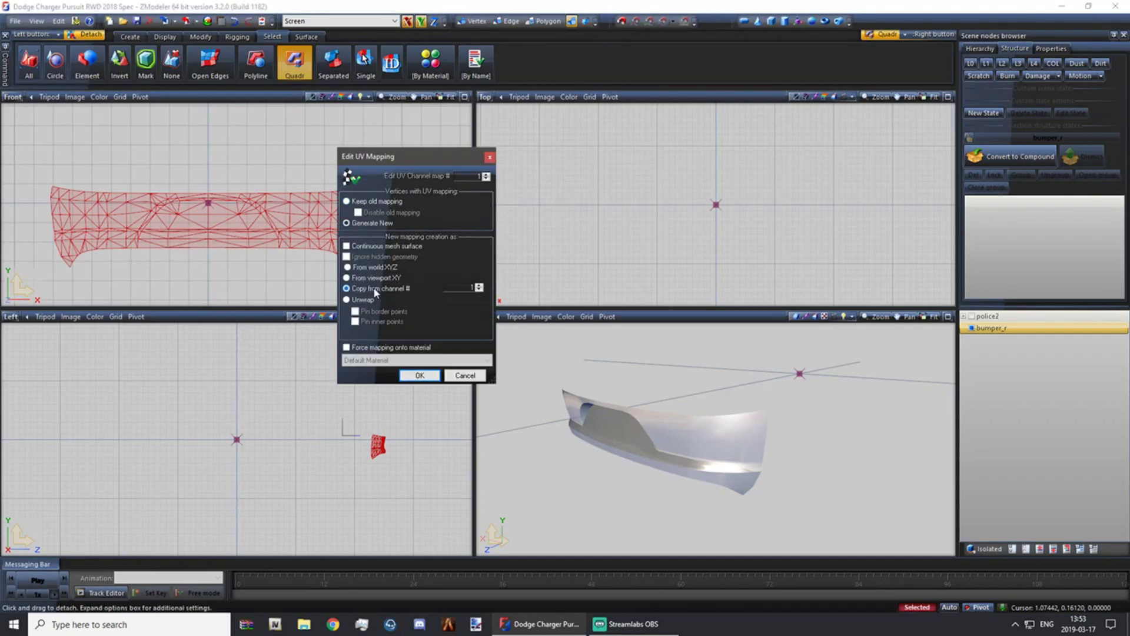
pyautogui.click(383, 347)
pyautogui.click(412, 361)
pyautogui.click(412, 378)
pyautogui.click(420, 375)
pyautogui.moveTo(554, 405); pyautogui.dragTo(571, 373, button='middle')
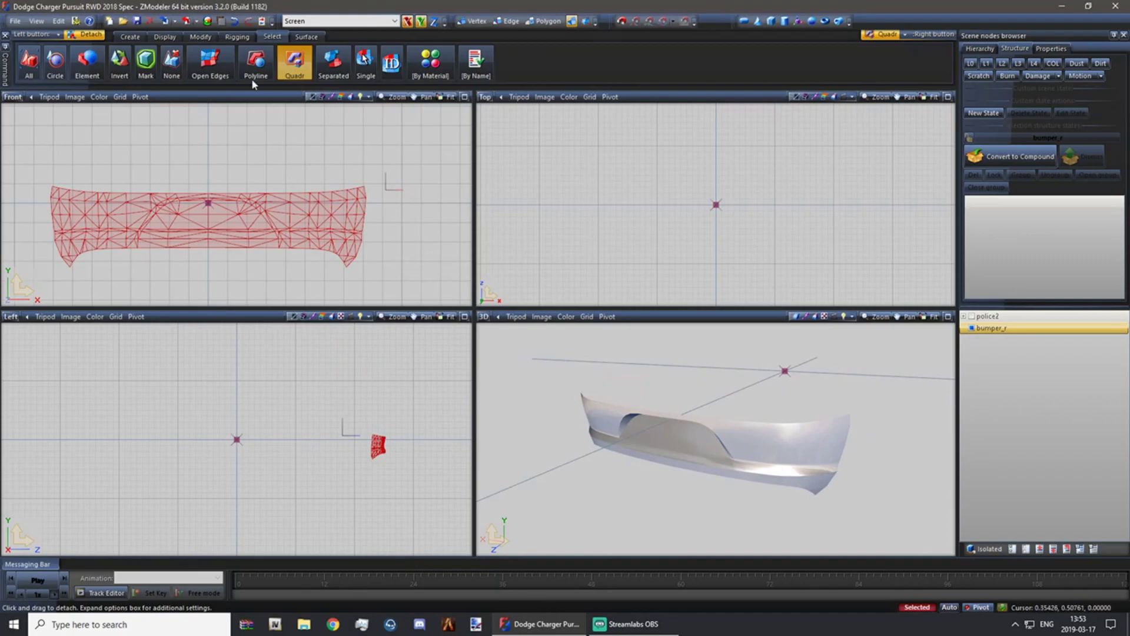
# Set the DETAIL texture map of the Reflective material to chargerreffect.png from the loaded textures.
pyautogui.click(207, 21)
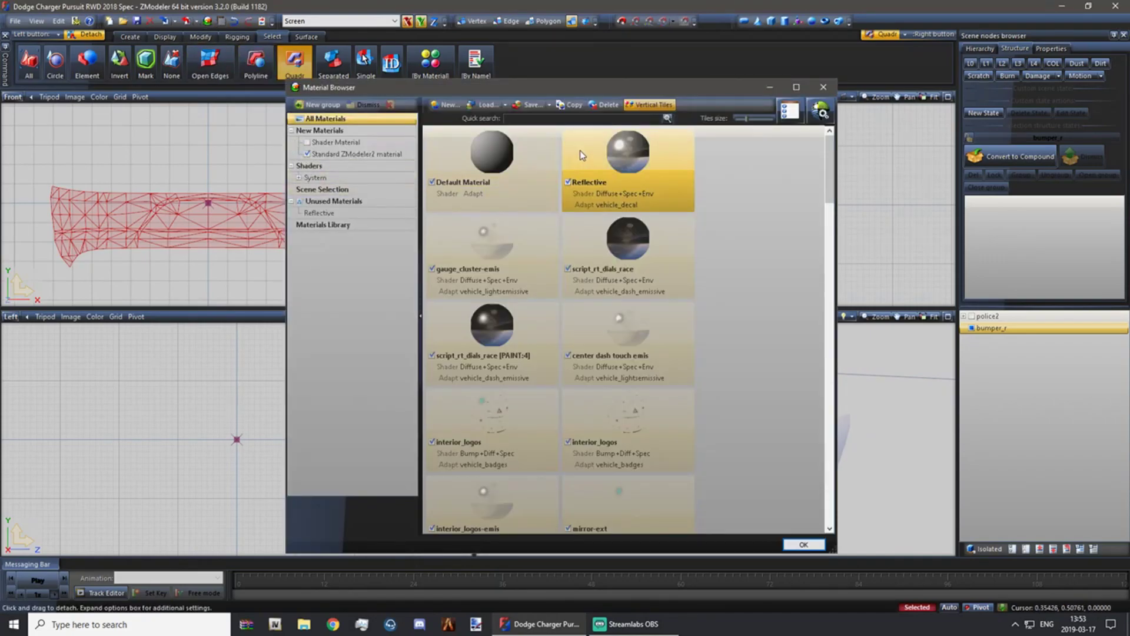
pyautogui.doubleClick(627, 171)
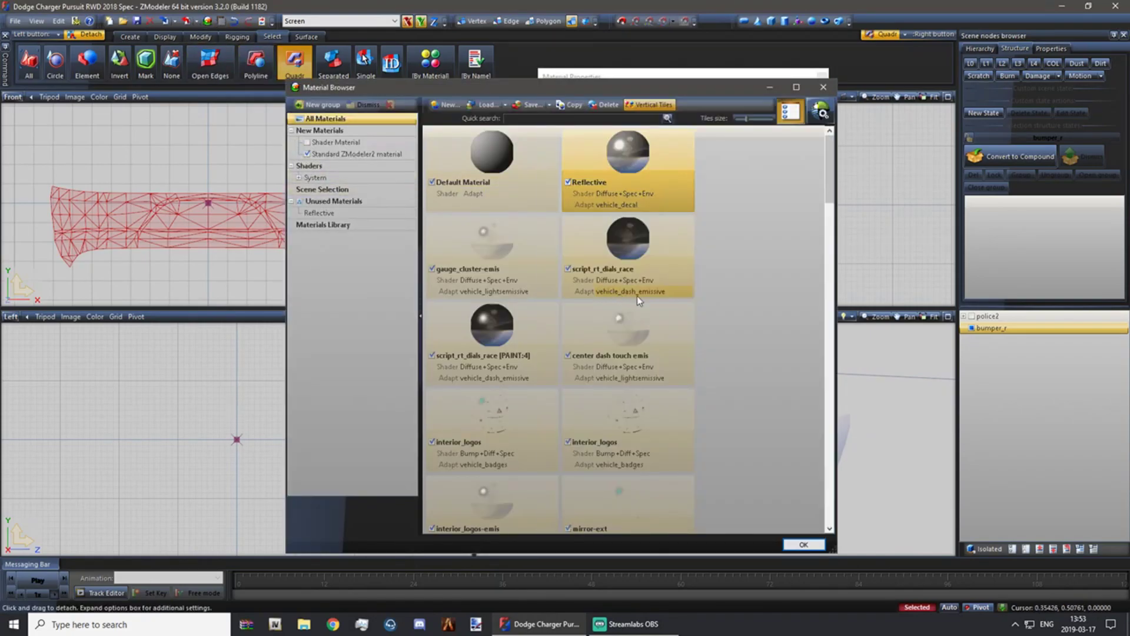
pyautogui.click(656, 76)
pyautogui.click(702, 267)
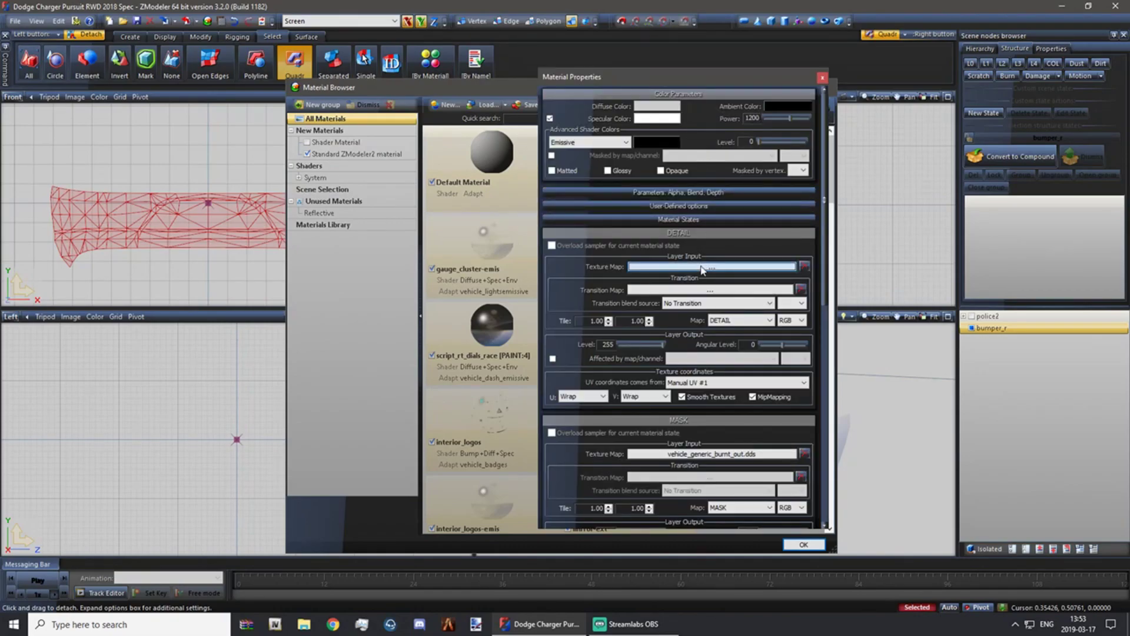
pyautogui.scroll(5, 570, 277)
pyautogui.scroll(5, 563, 270)
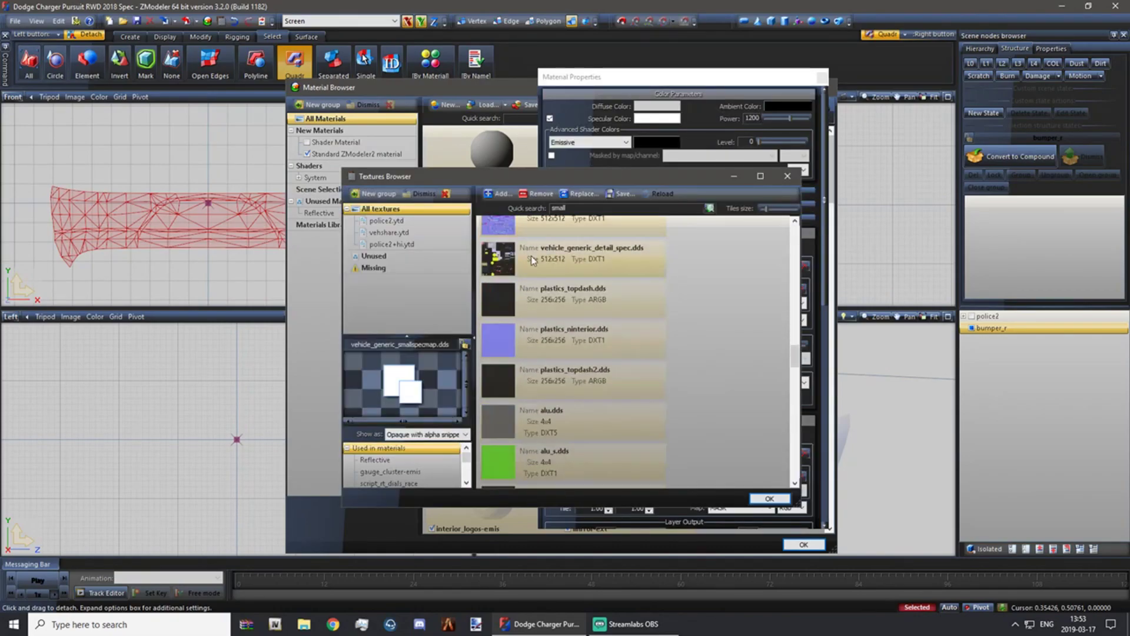
pyautogui.click(414, 233)
pyautogui.click(423, 244)
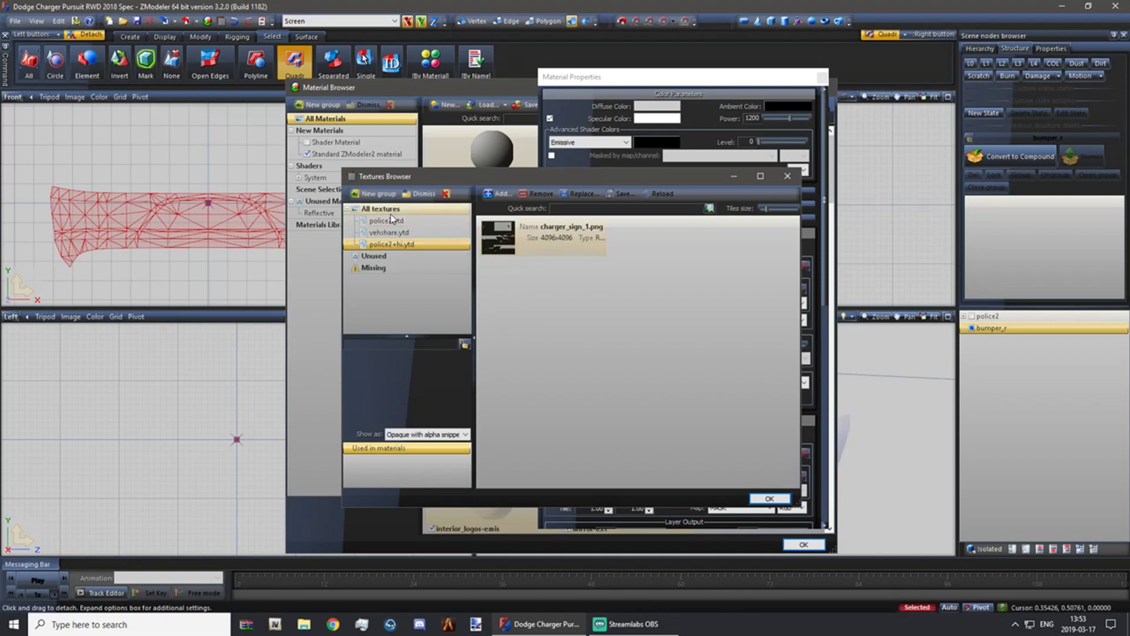
pyautogui.click(394, 230)
pyautogui.scroll(-5, 588, 286)
pyautogui.click(788, 176)
pyautogui.click(823, 77)
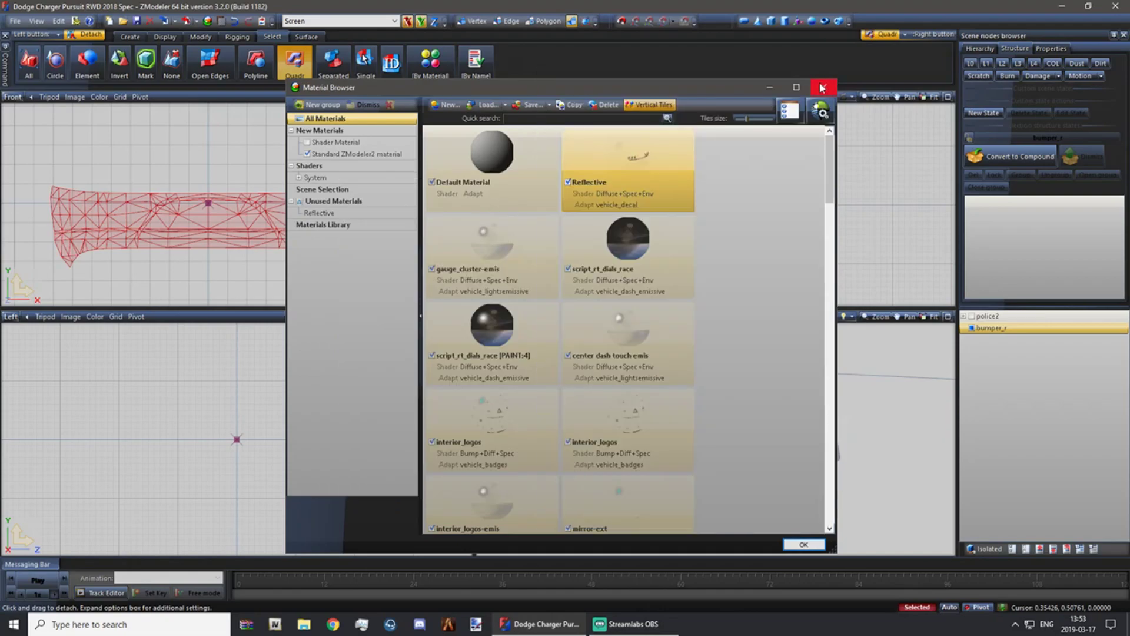
pyautogui.click(823, 87)
pyautogui.moveTo(716, 384); pyautogui.dragTo(676, 437, button='middle')
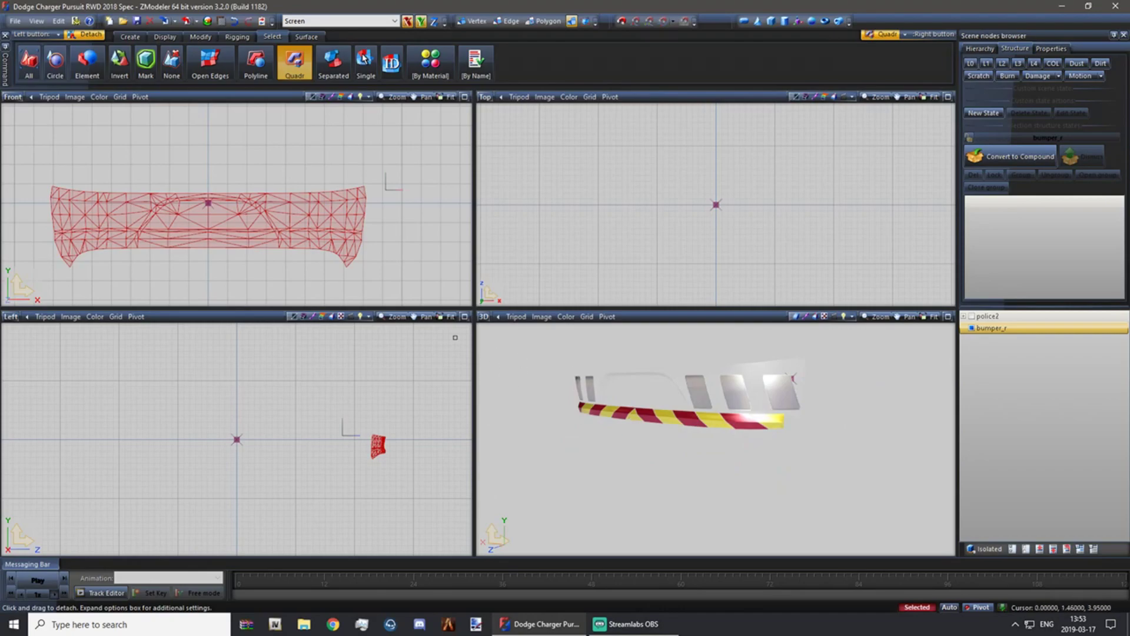
# Review the Reflective material's properties, including its texture map and UV source settings.
pyautogui.click(208, 21)
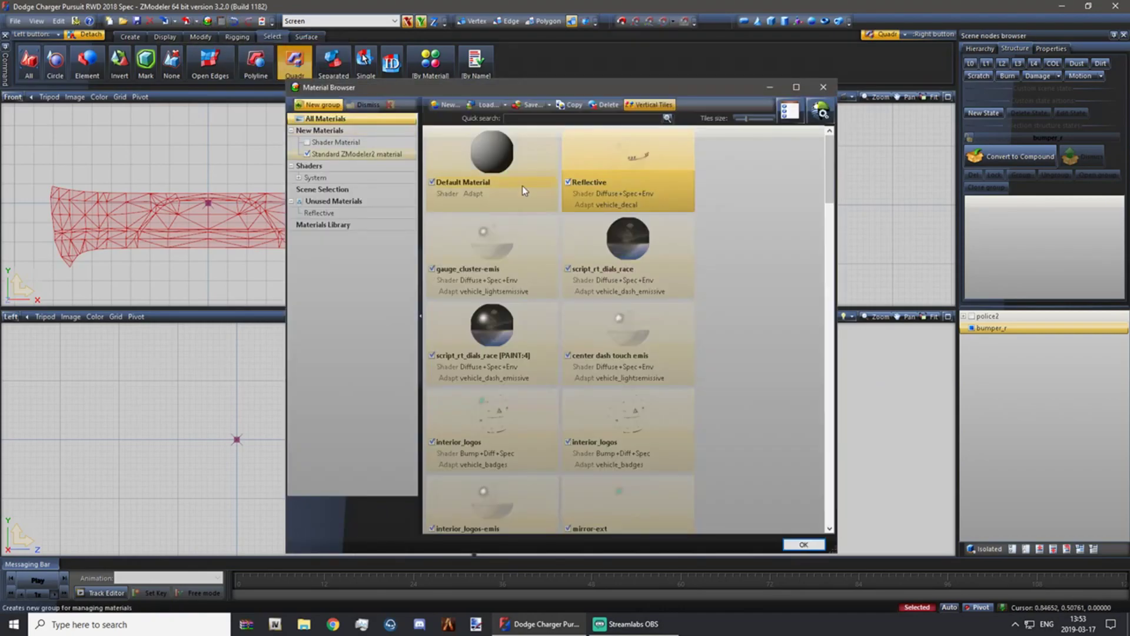
pyautogui.doubleClick(599, 154)
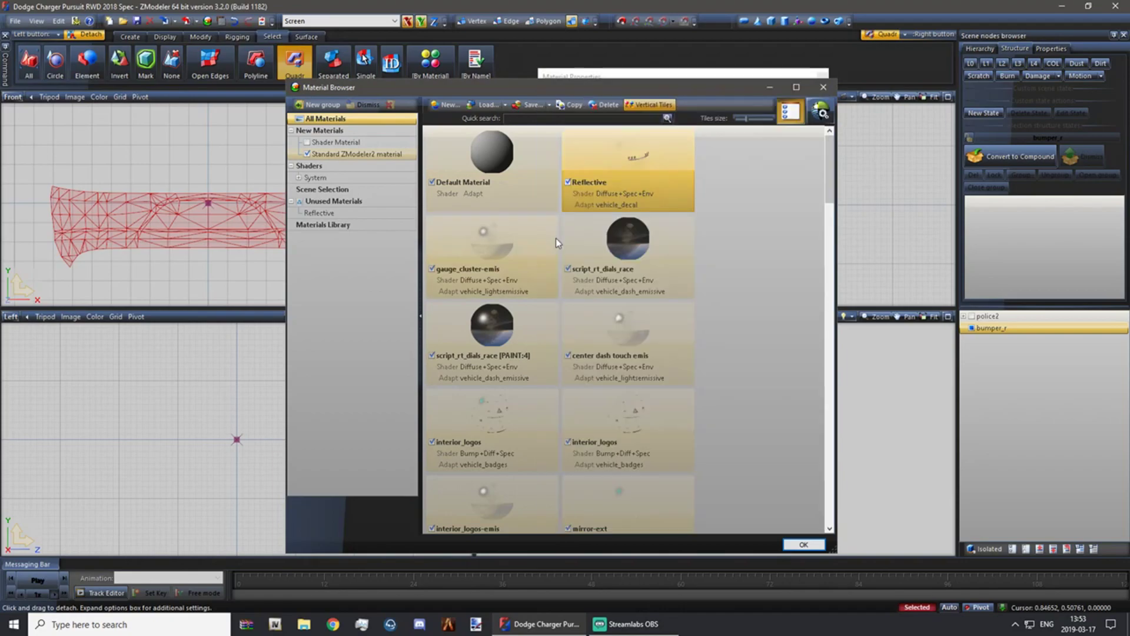
pyautogui.moveTo(630, 81); pyautogui.dragTo(621, 47)
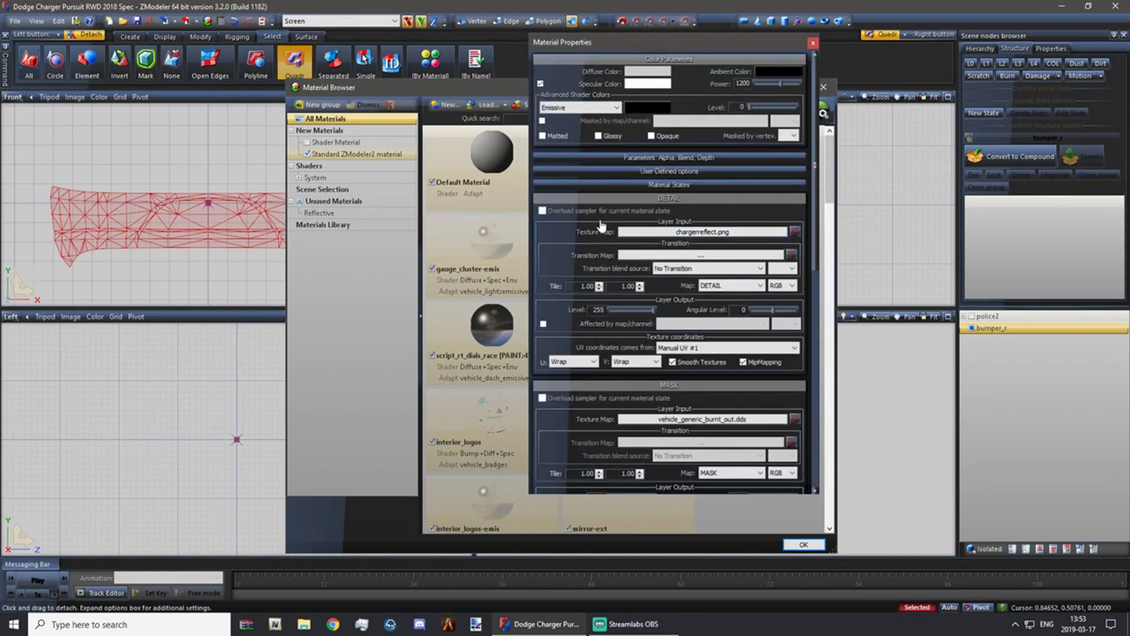
pyautogui.click(813, 43)
pyautogui.click(823, 86)
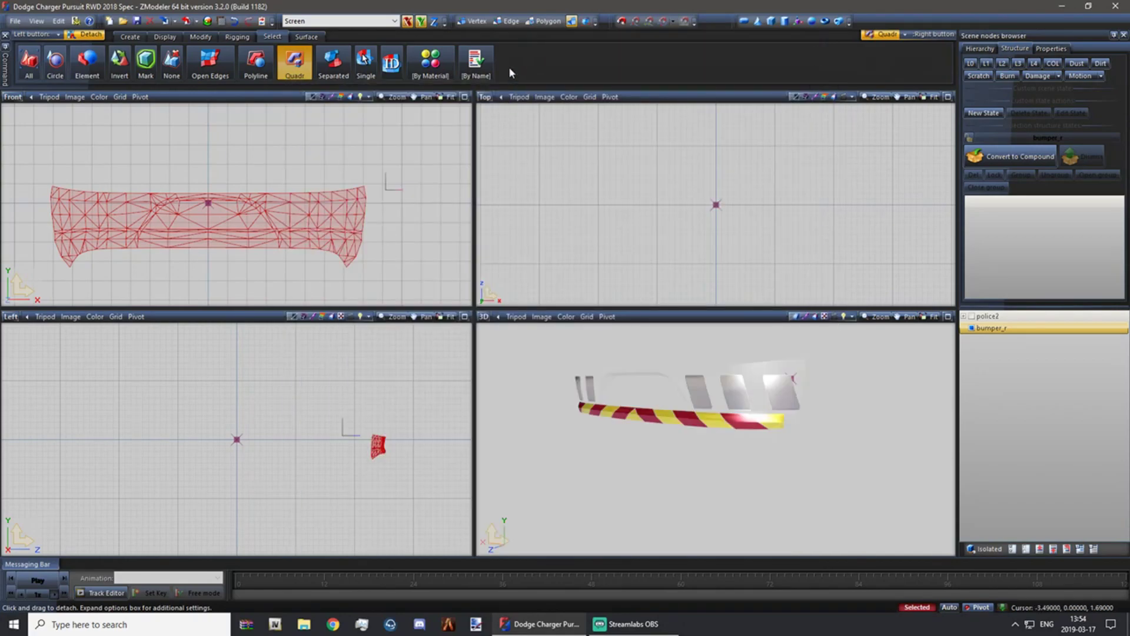
# Reset the bumper_r panel's local axes to world and to parent, and center them to the object.
pyautogui.click(165, 37)
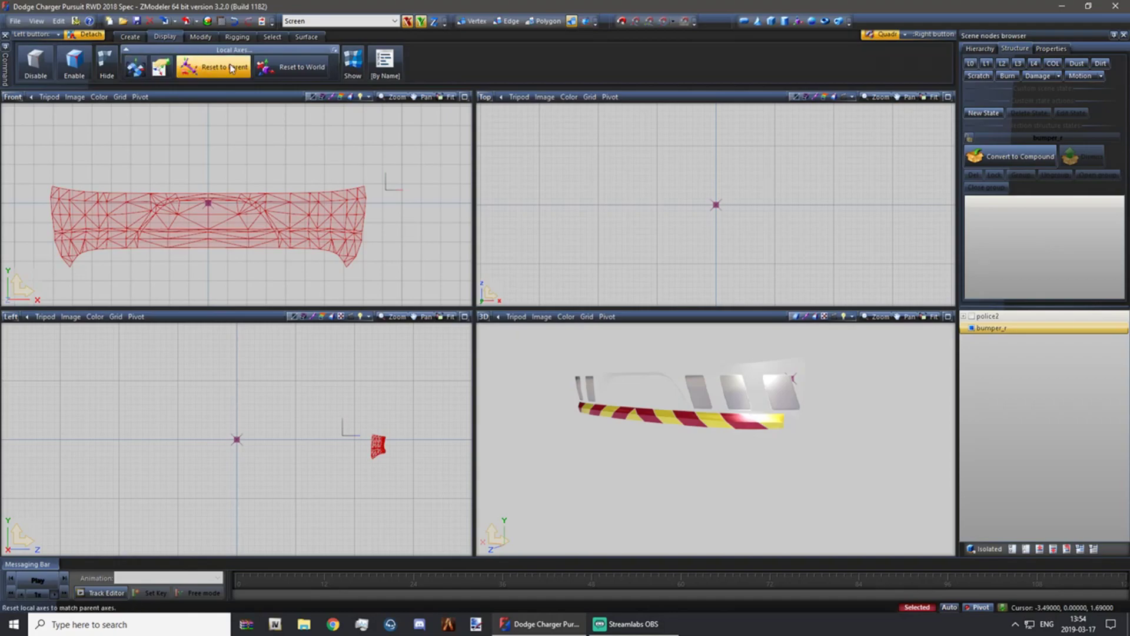
pyautogui.click(285, 67)
pyautogui.click(235, 124)
pyautogui.click(215, 68)
pyautogui.click(186, 114)
pyautogui.click(136, 68)
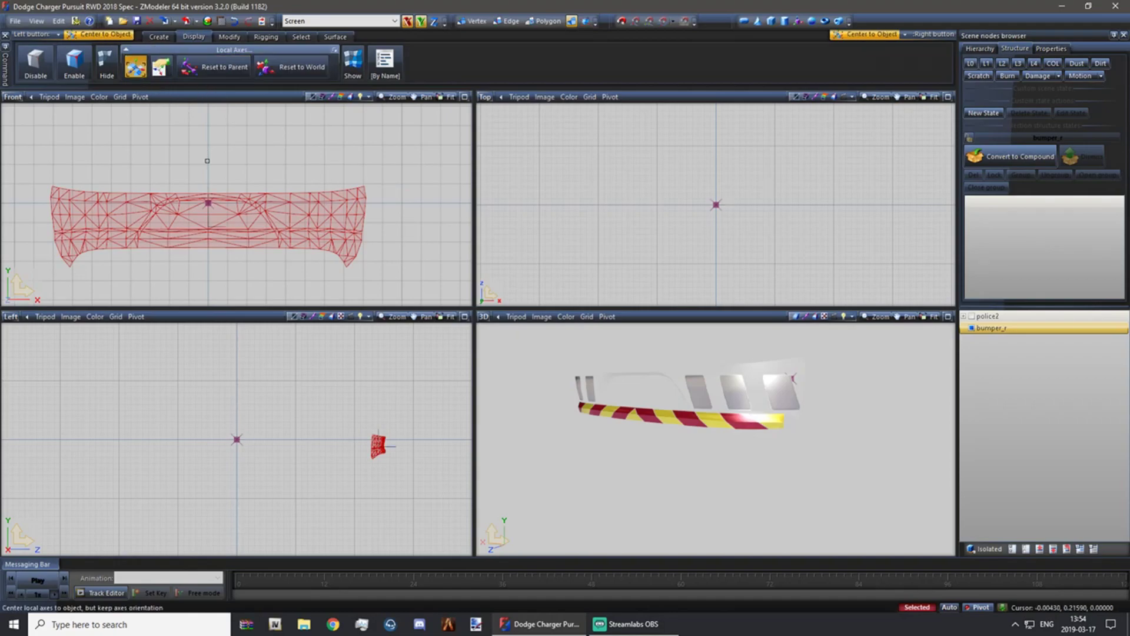
pyautogui.moveTo(694, 338); pyautogui.dragTo(698, 370, button='middle')
# Copy the bumper_r panel in place and convert the copy to a dummy.
pyautogui.click(159, 37)
pyautogui.click(38, 76)
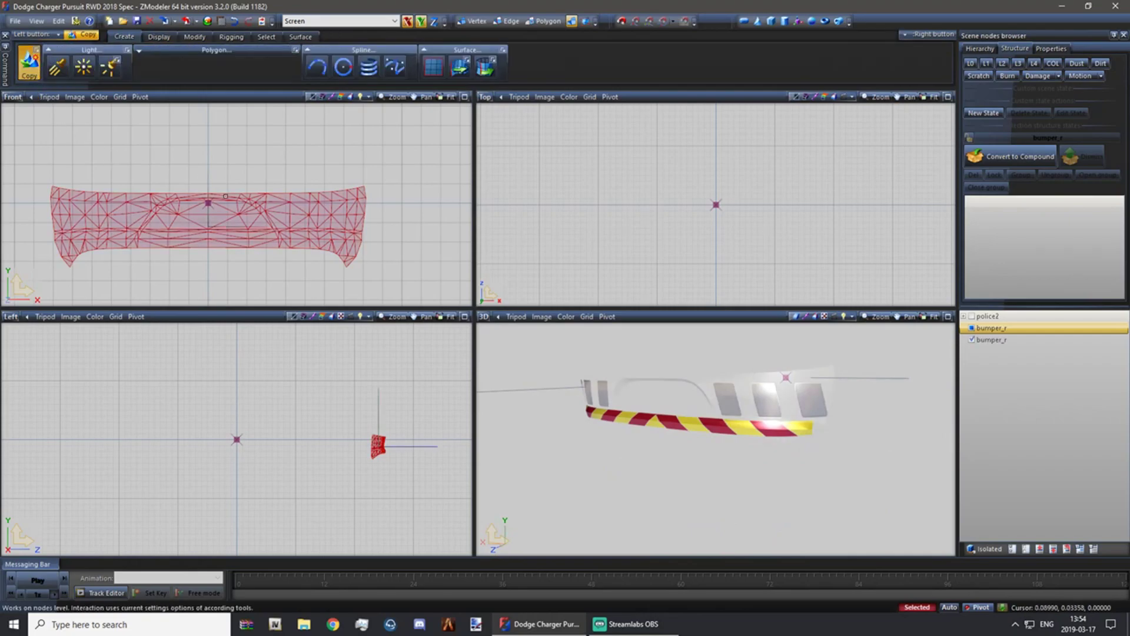
pyautogui.rightClick(1006, 342)
pyautogui.moveTo(1039, 350)
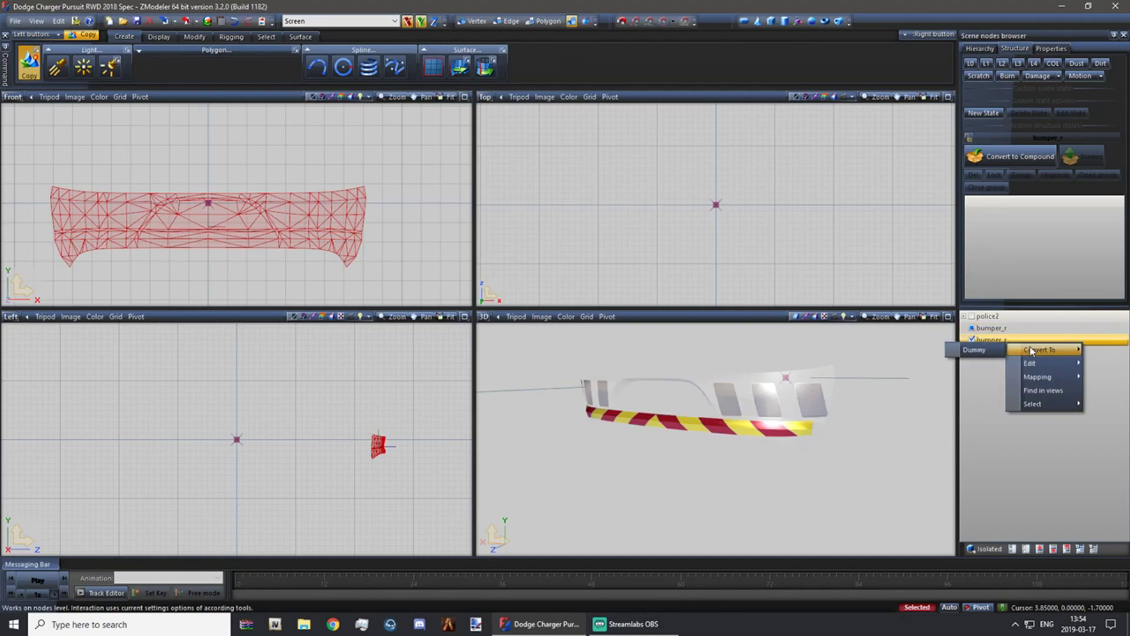
pyautogui.click(975, 354)
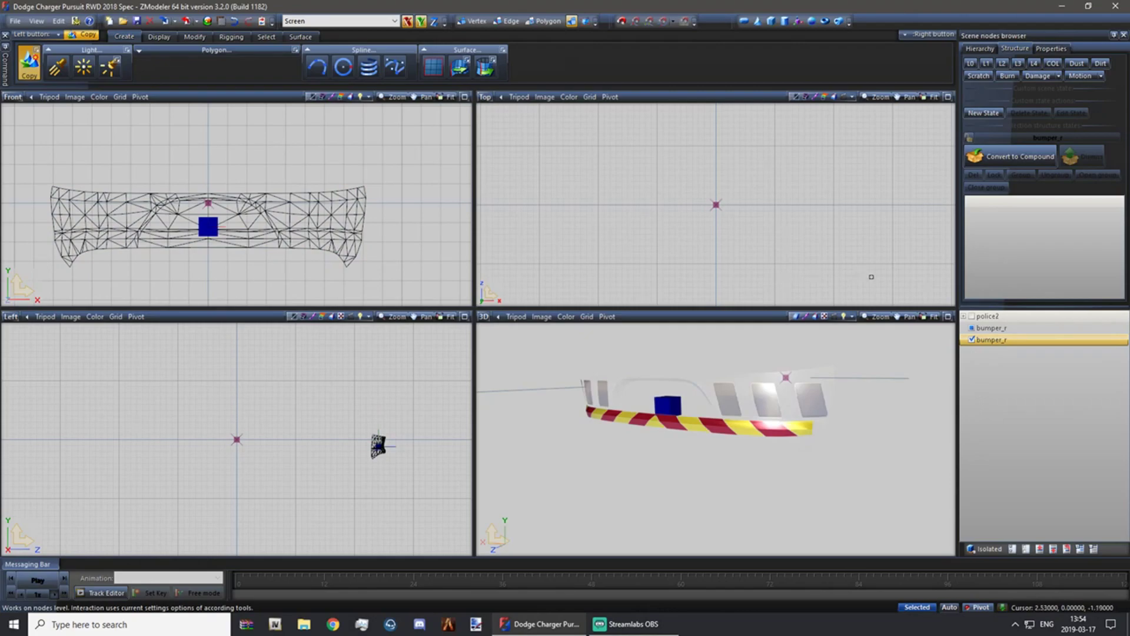
# Rename the dummy as misc_reflect, nest the bumper_r mesh under it and hide the dummy.
pyautogui.click(1051, 341)
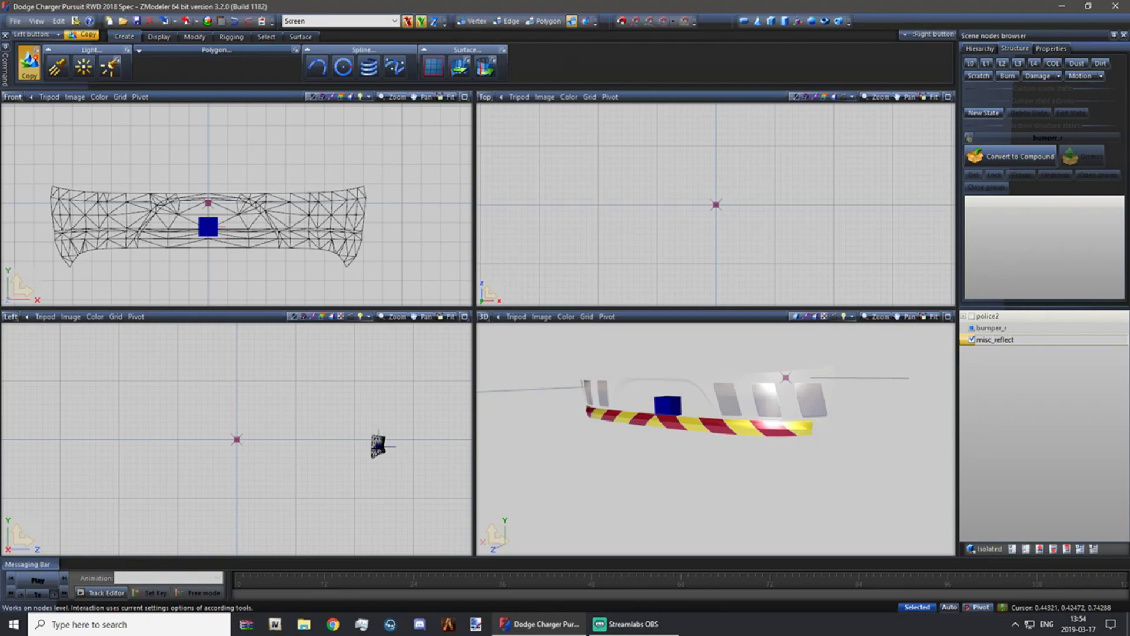
pyautogui.press('Return')
pyautogui.moveTo(1012, 332); pyautogui.dragTo(1019, 342)
pyautogui.click(972, 330)
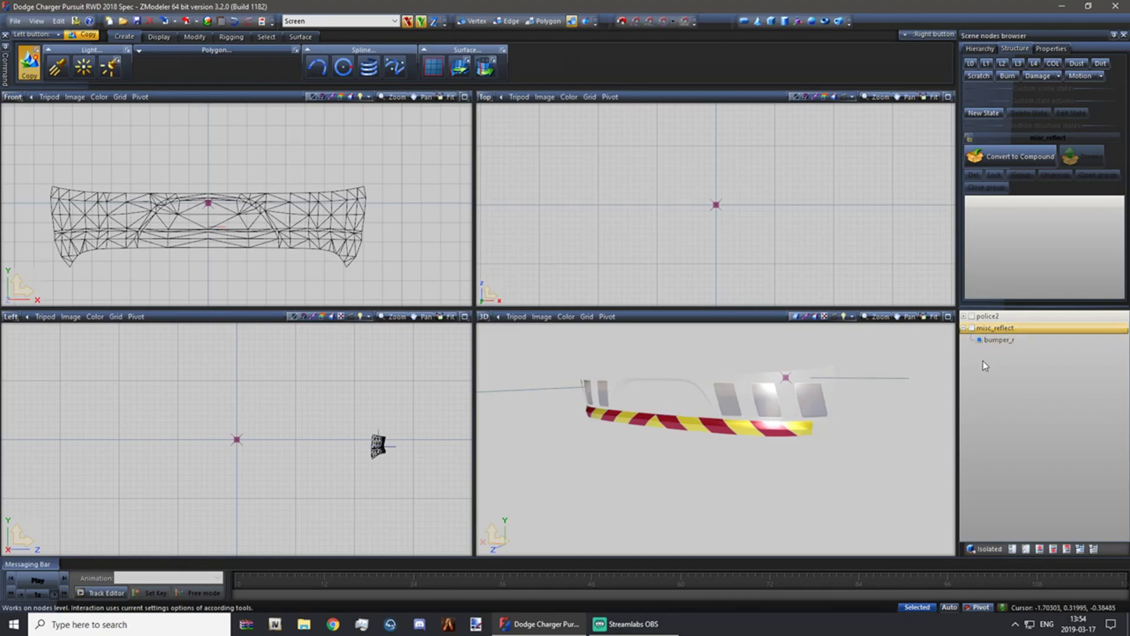
# Create three in-place copies of the bumper_r mesh under misc_reflect.
pyautogui.click(140, 229)
pyautogui.click(140, 228)
pyautogui.click(140, 228)
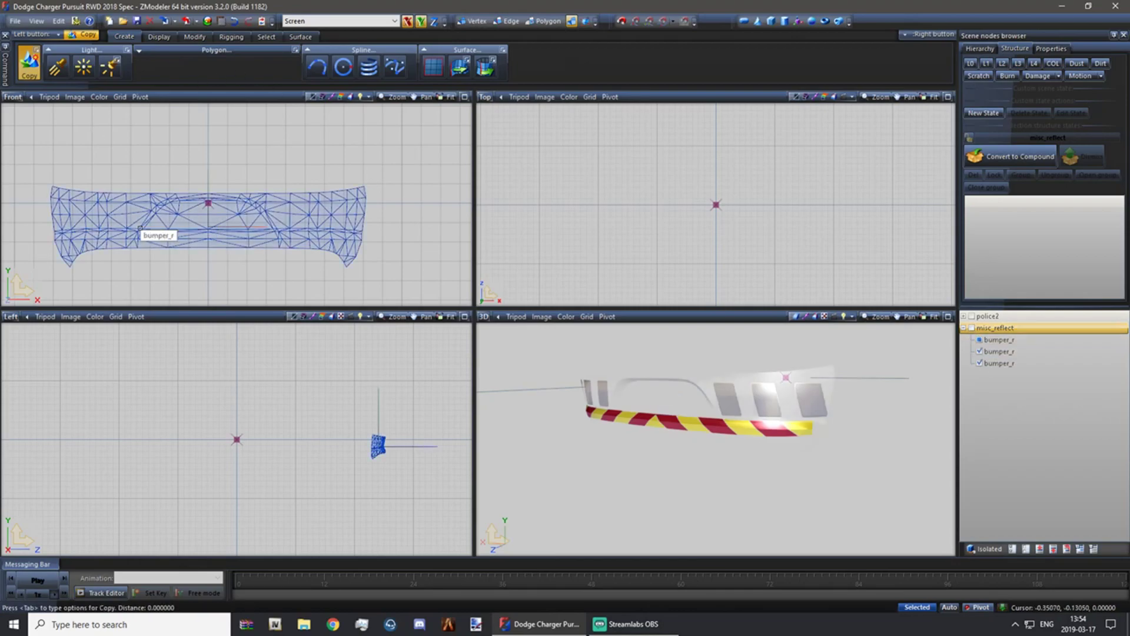
# Convert misc_reflect to a compound by moving the four bumper_r meshes into its L0, L1, L2 and L3 states.
pyautogui.click(993, 328)
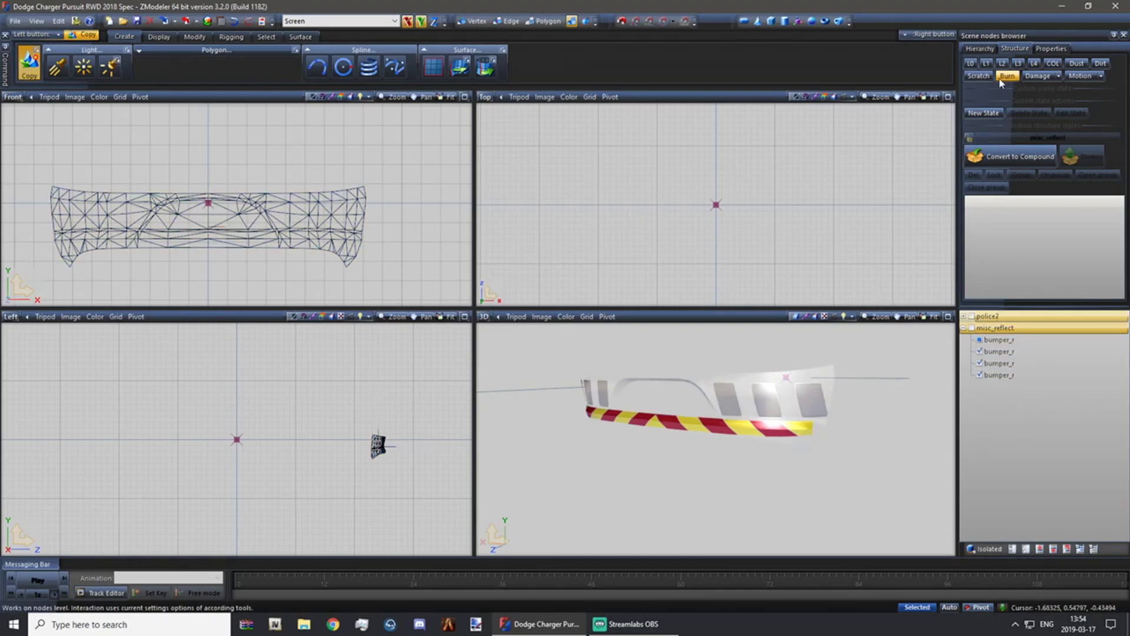
pyautogui.moveTo(1001, 340); pyautogui.dragTo(1017, 261)
pyautogui.click(987, 64)
pyautogui.moveTo(1001, 341); pyautogui.dragTo(1010, 262)
pyautogui.click(1003, 64)
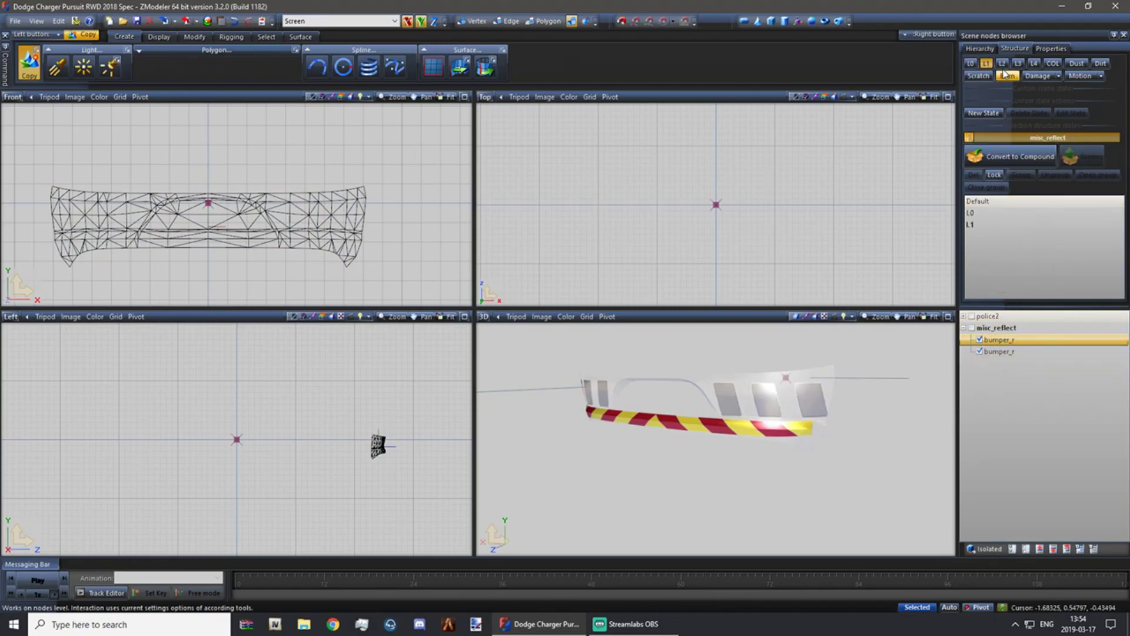
pyautogui.moveTo(1040, 340); pyautogui.dragTo(1020, 237)
pyautogui.click(1012, 156)
pyautogui.click(1018, 64)
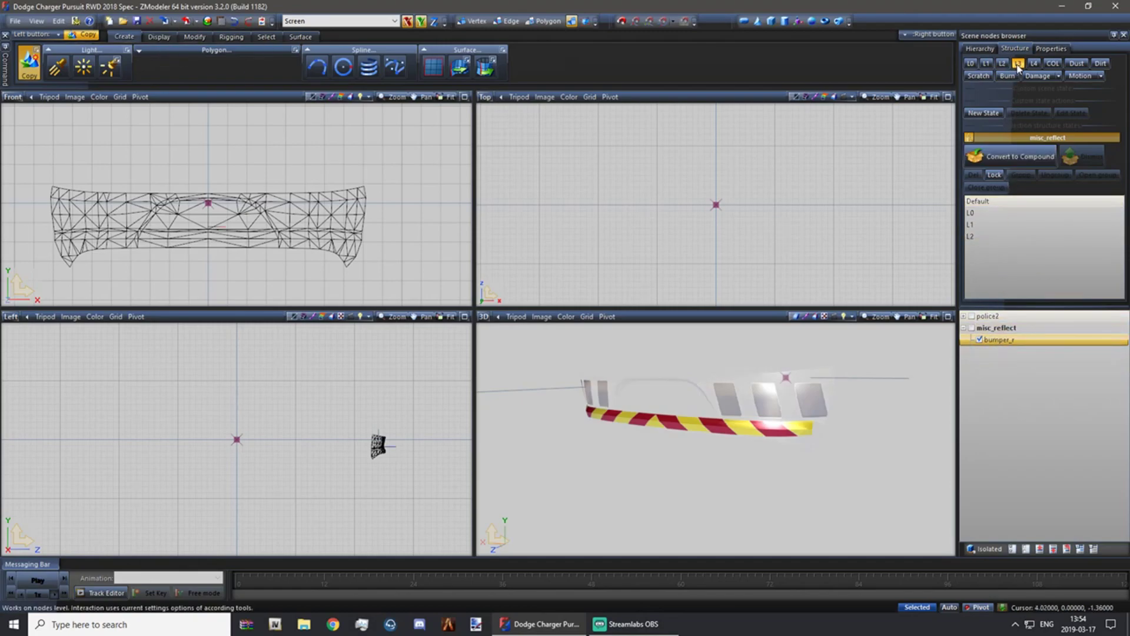
pyautogui.moveTo(1021, 340); pyautogui.dragTo(1015, 262)
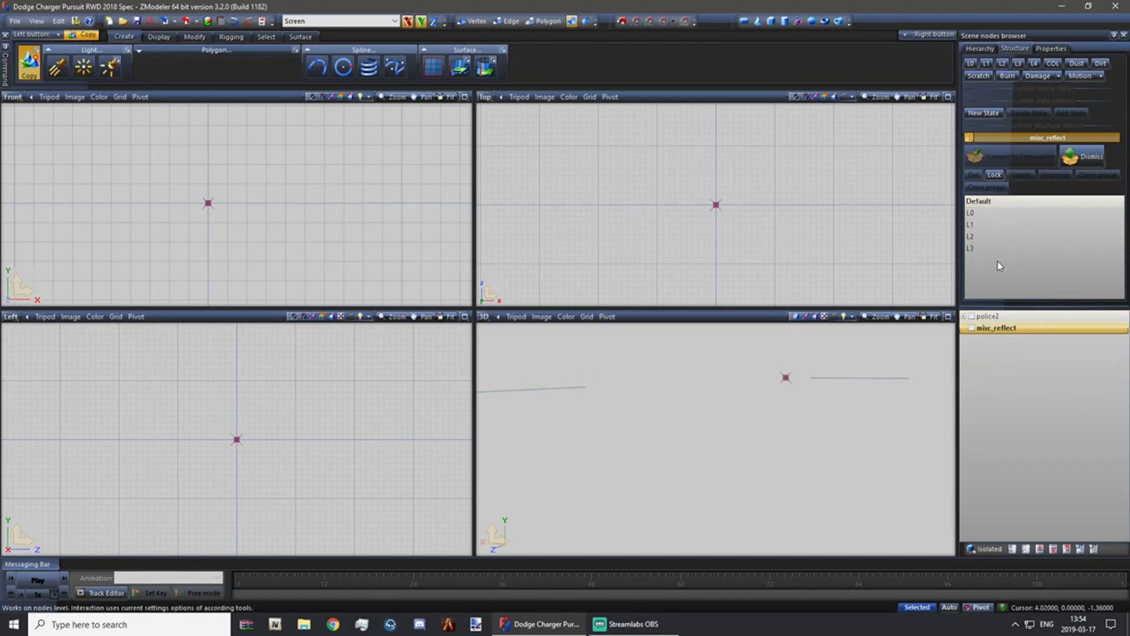
# Show misc_reflect together with the police2 model at L0 and inspect the reflective markings on the rear bumper.
pyautogui.click(972, 327)
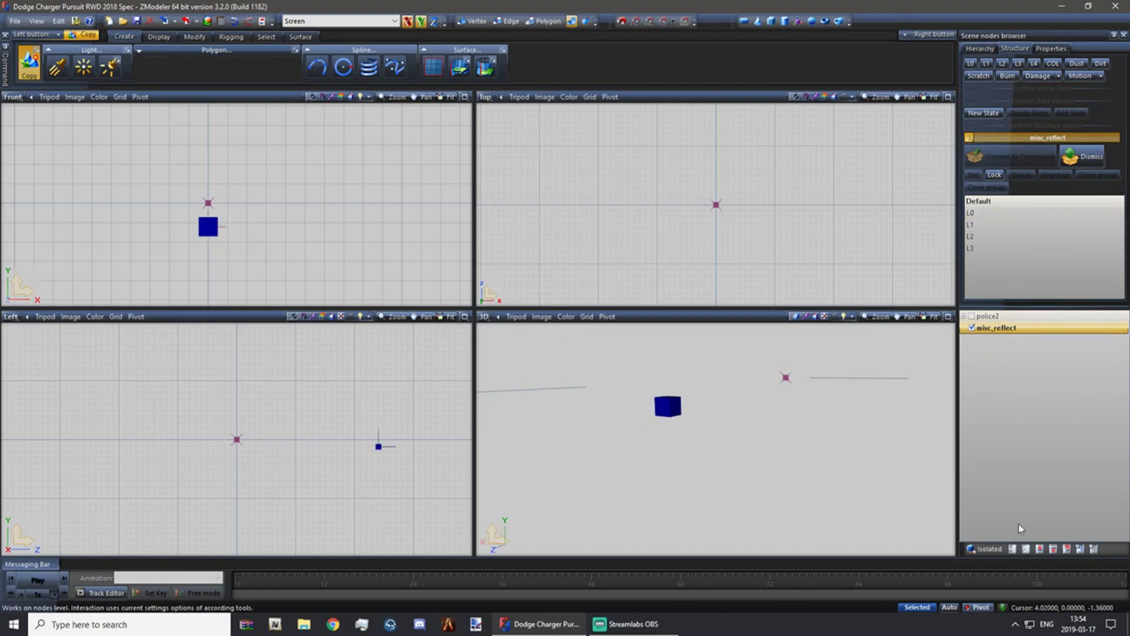
pyautogui.click(972, 316)
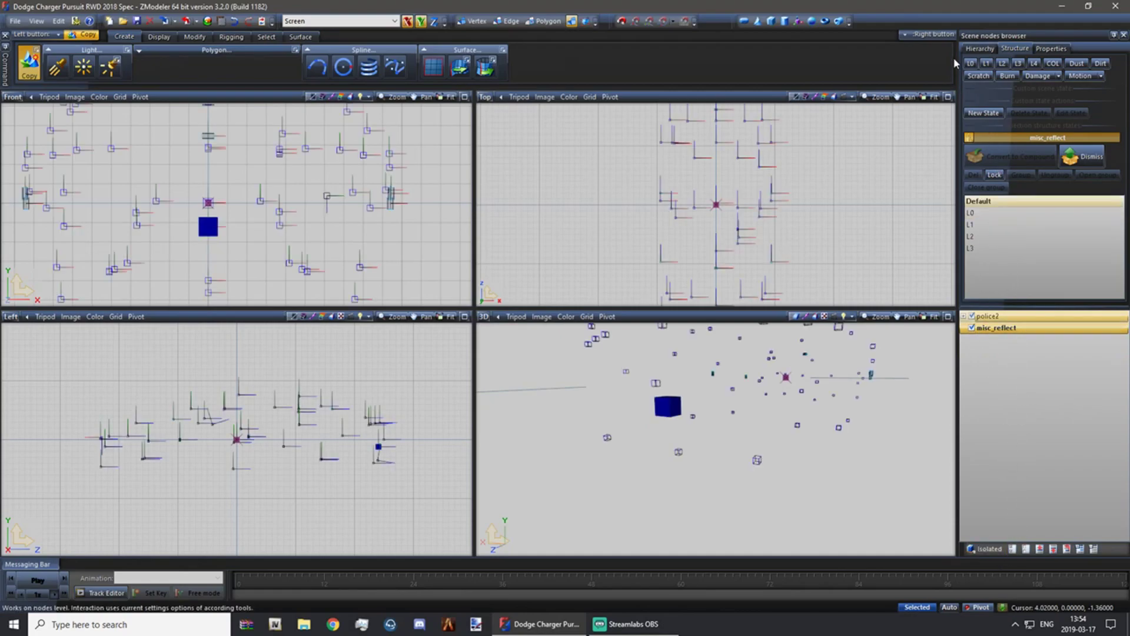
pyautogui.moveTo(824, 424); pyautogui.dragTo(697, 441, button='middle')
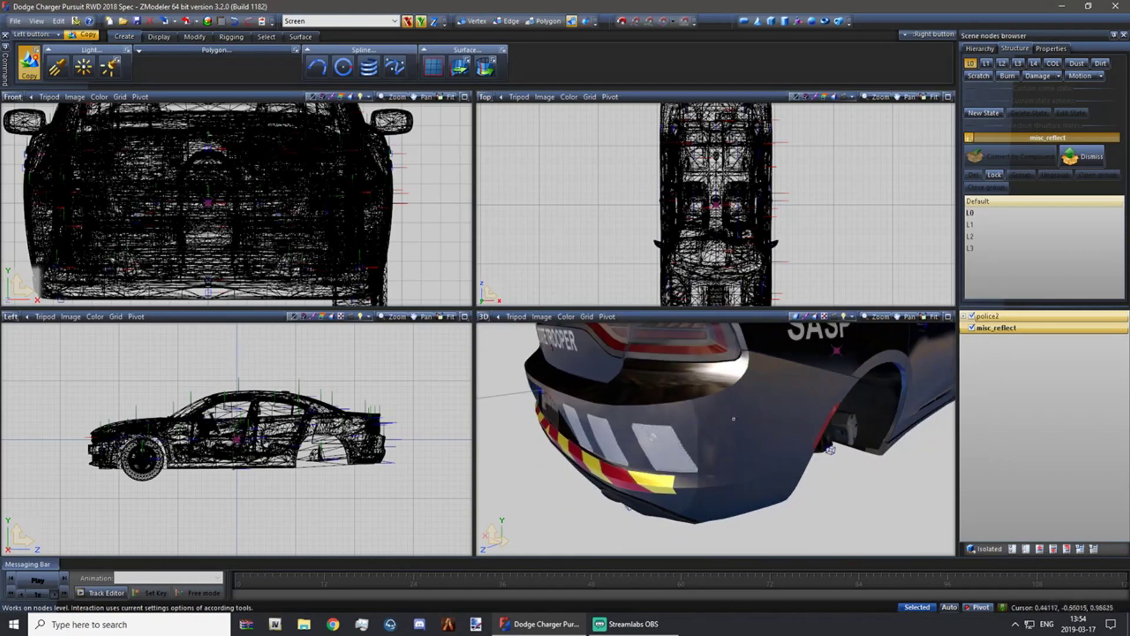
pyautogui.moveTo(661, 433); pyautogui.dragTo(865, 421, button='middle')
pyautogui.moveTo(937, 434); pyautogui.dragTo(892, 432, button='middle')
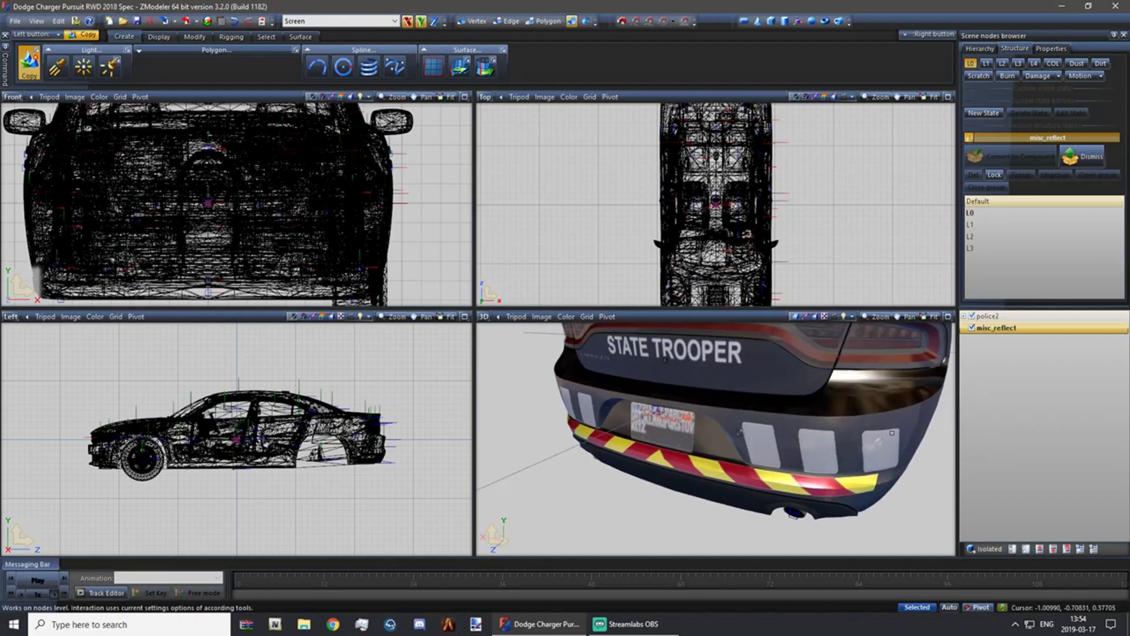
pyautogui.click(973, 328)
pyautogui.click(972, 329)
pyautogui.scroll(-4, 756, 378)
pyautogui.moveTo(797, 376); pyautogui.dragTo(721, 436, button='middle')
# Parent misc_reflect to the bumper_r node under the police2 chassis and collapse the police2 hierarchy.
pyautogui.moveTo(984, 317); pyautogui.dragTo(1030, 454)
pyautogui.click(964, 328)
pyautogui.click(971, 339)
pyautogui.scroll(1, 977, 343)
pyautogui.scroll(-5, 1031, 454)
pyautogui.scroll(-6, 1030, 435)
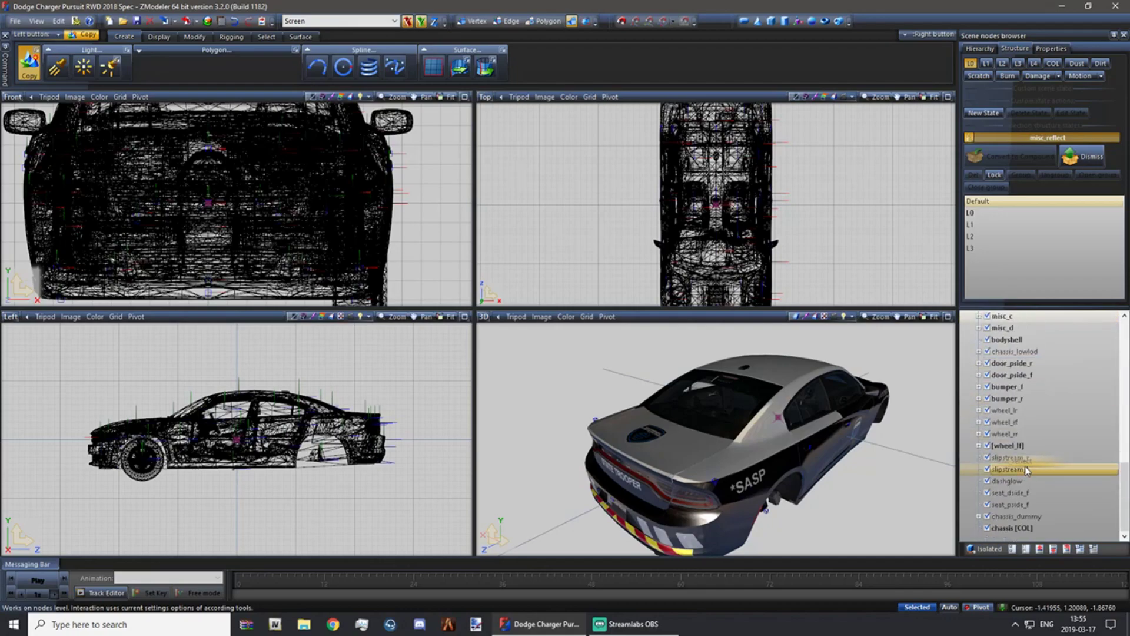
pyautogui.click(980, 399)
pyautogui.moveTo(1020, 436); pyautogui.dragTo(982, 401)
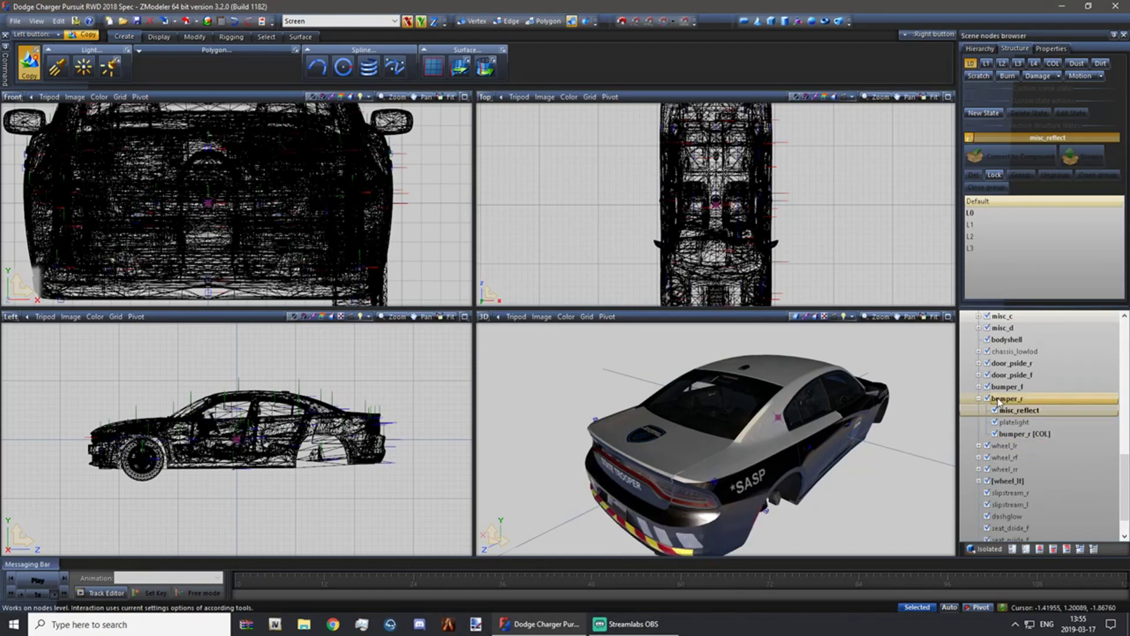
pyautogui.scroll(10, 982, 406)
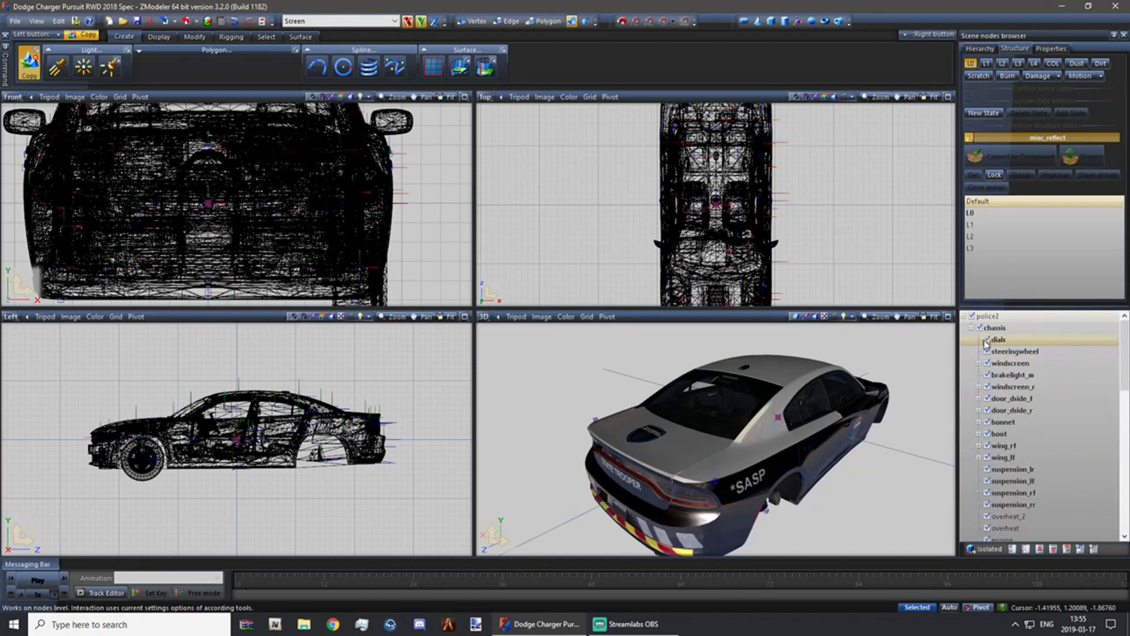
pyautogui.click(964, 317)
pyautogui.moveTo(792, 453); pyautogui.dragTo(720, 428, button='middle')
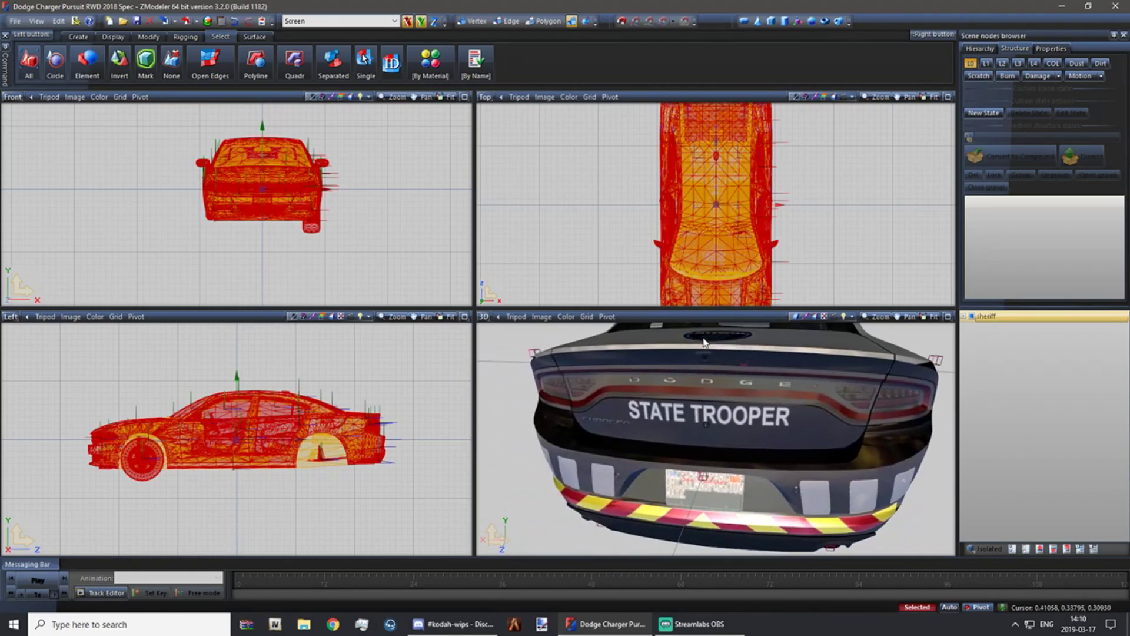
pyautogui.scroll(-2, 705, 342)
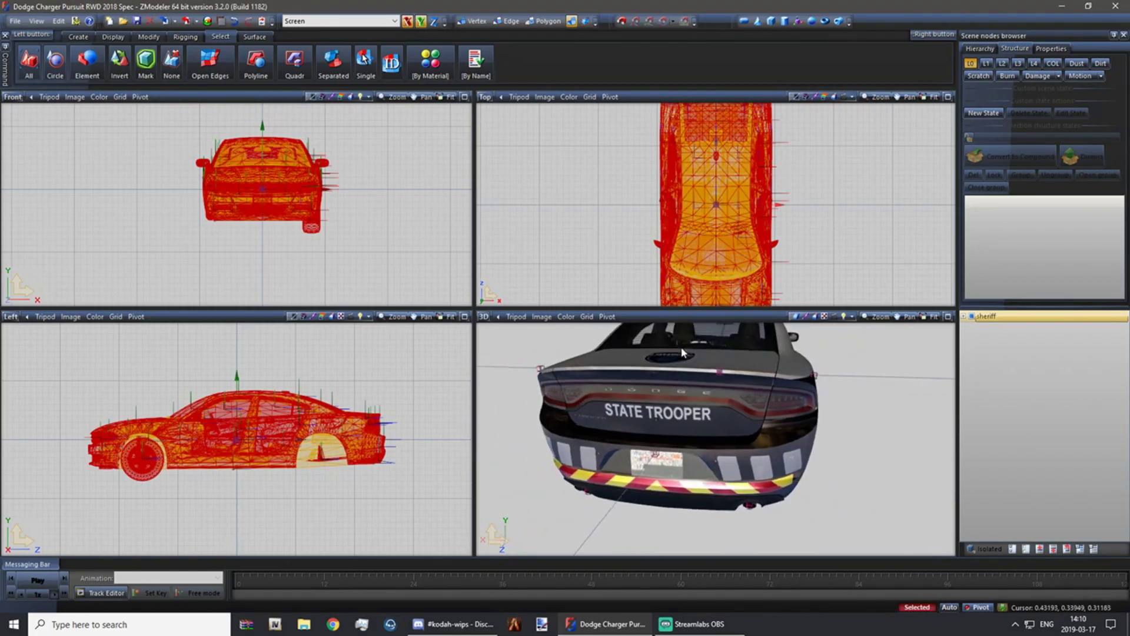